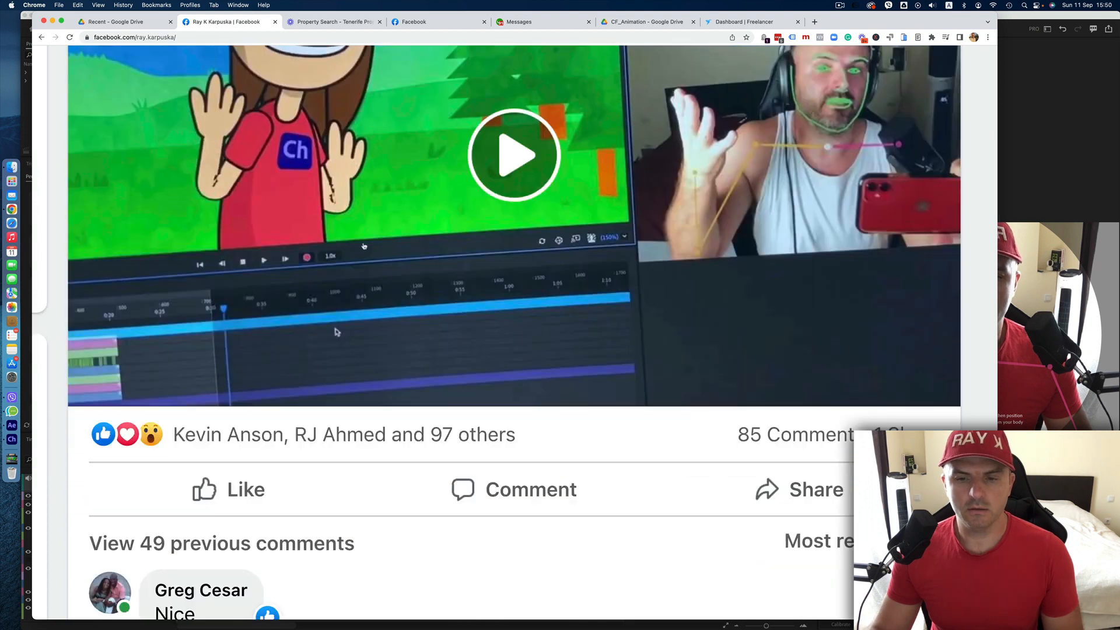
Step: Examine the character animation video post on the Facebook profile, including its description, reactions and comments
scroll(295, 436, "up", 7)
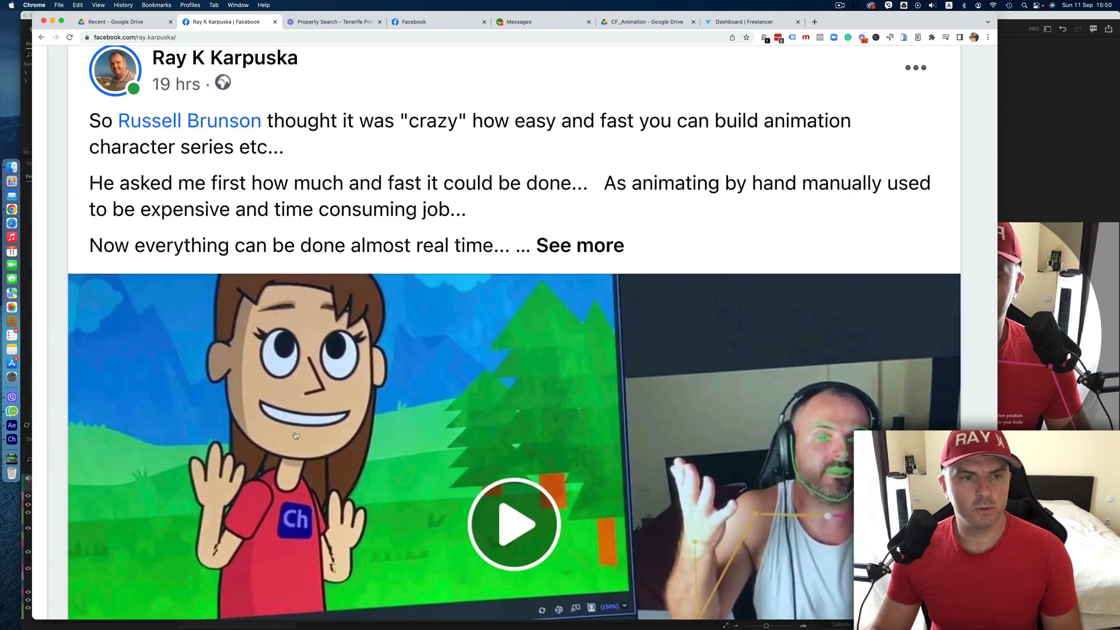
scroll(570, 378, "down", 4)
scroll(570, 377, "down", 5)
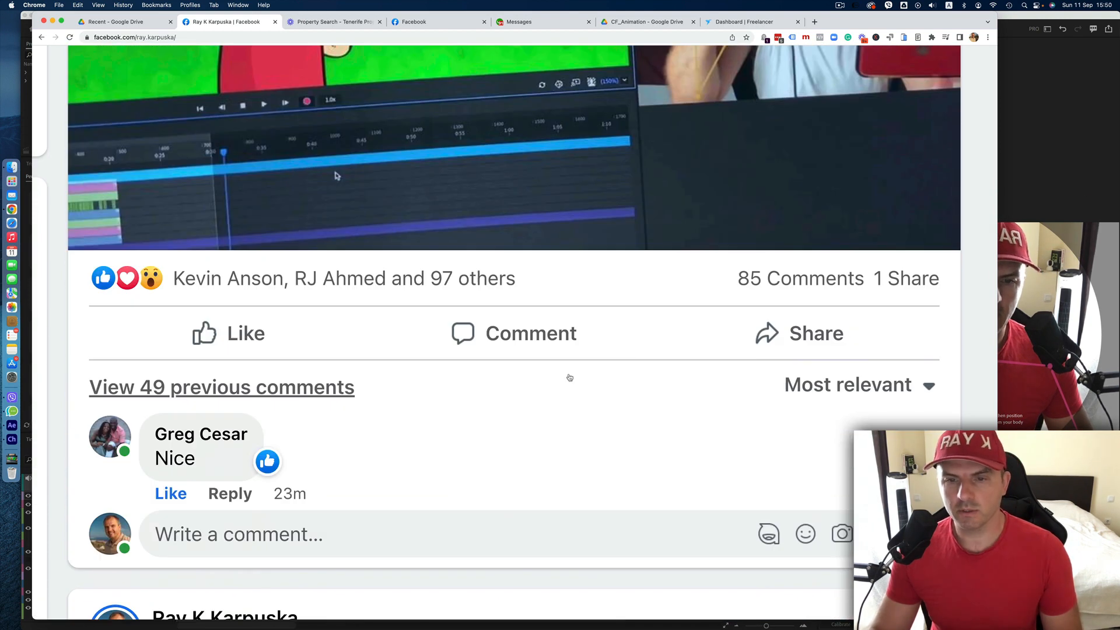
mouse_move(834, 283)
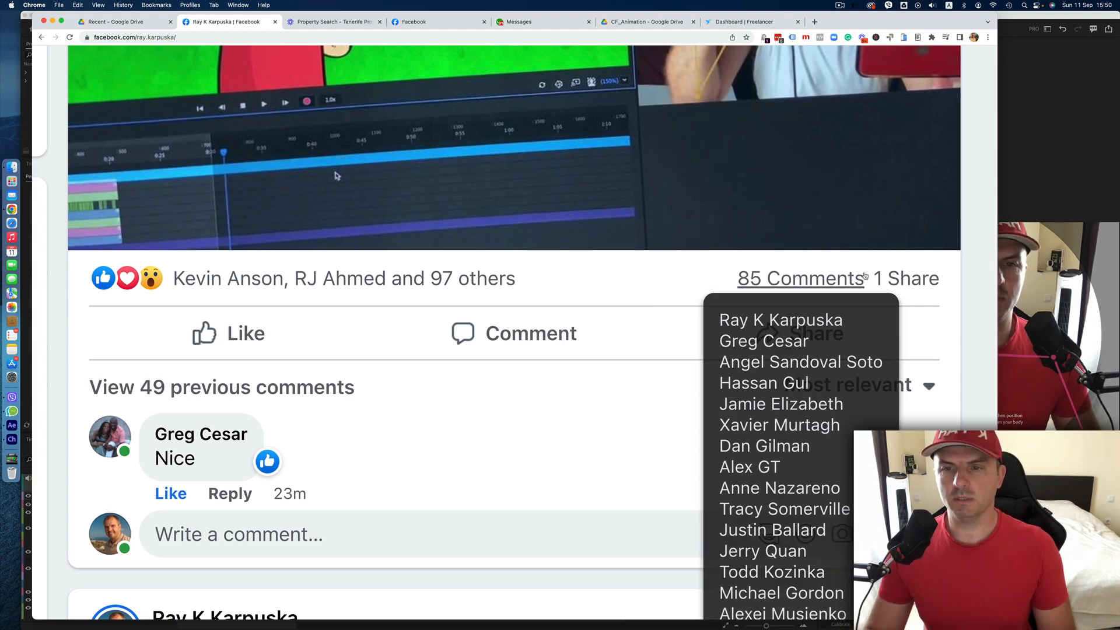
mouse_move(221, 281)
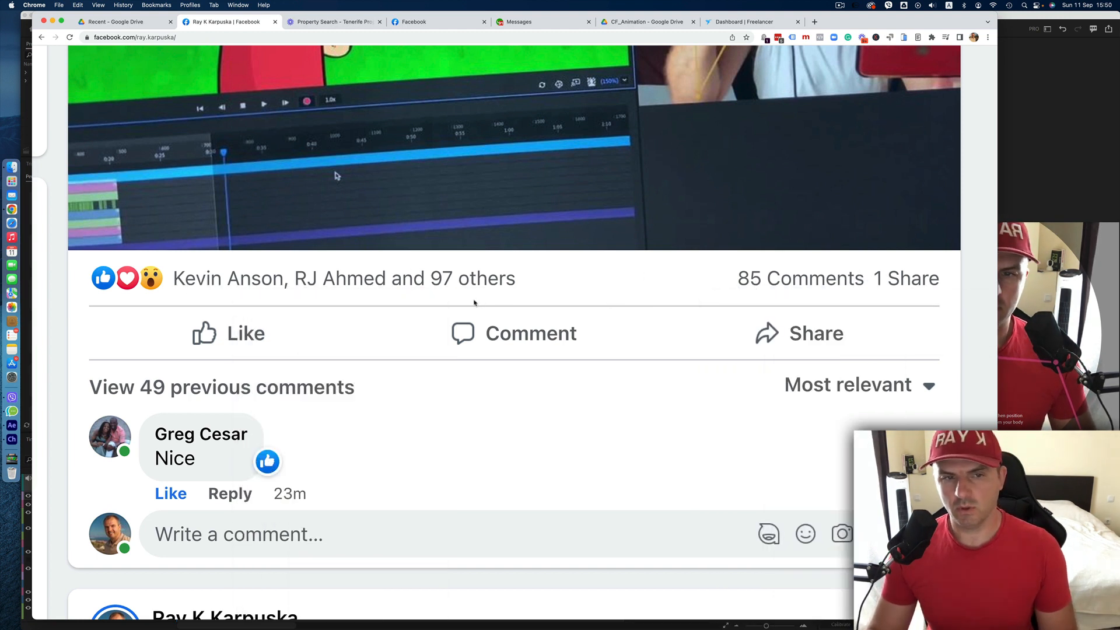
scroll(331, 313, "up", 7)
scroll(331, 314, "up", 2)
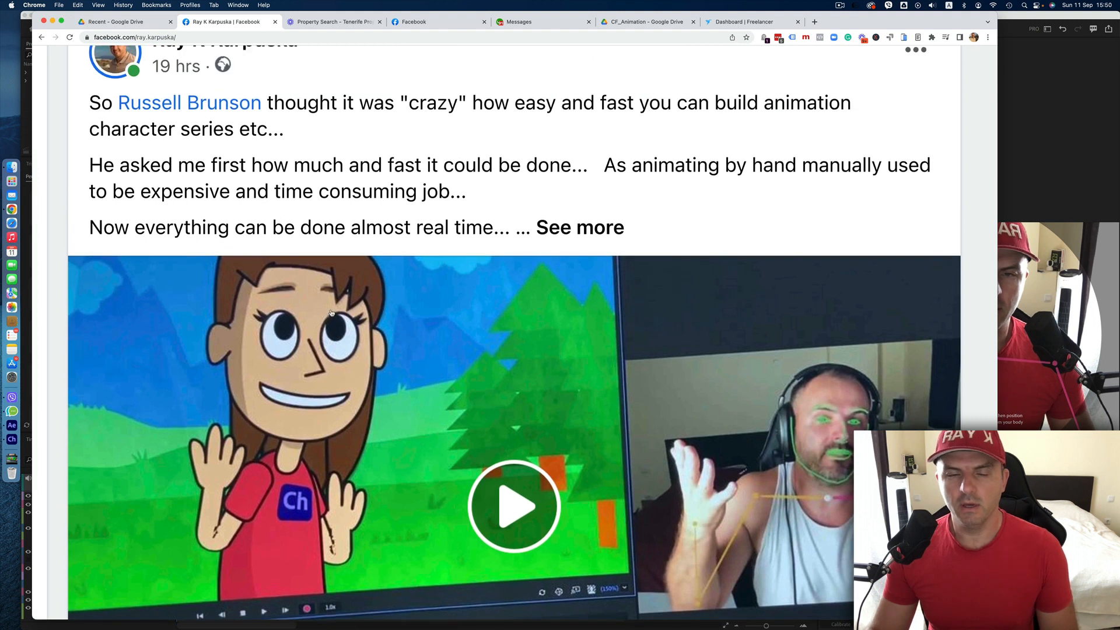
scroll(331, 313, "down", 5)
scroll(331, 313, "up", 2)
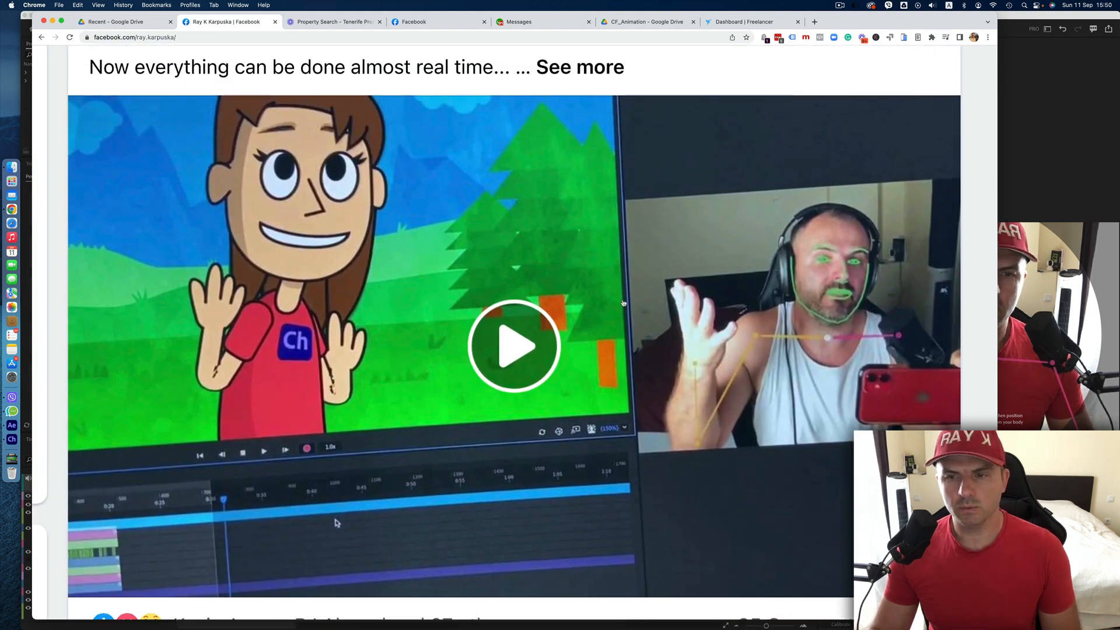
scroll(623, 303, "up", 3)
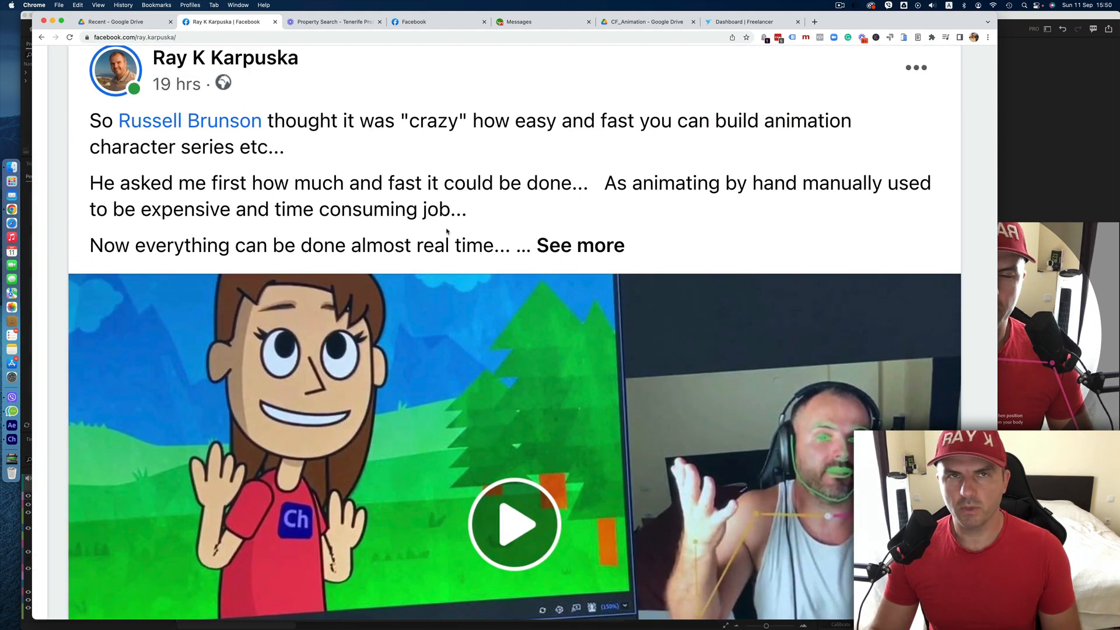
scroll(448, 233, "down", 5)
scroll(448, 232, "up", 1)
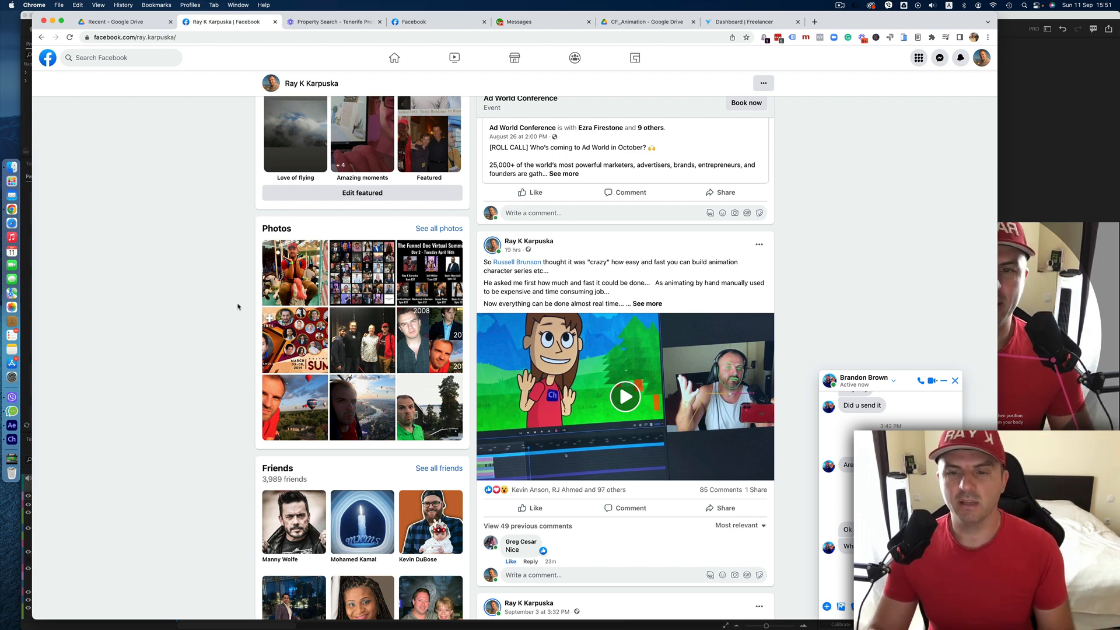
Step: Examine the enlarged cover banner advertising the 10 Step Video Formula on the Facebook profile
left_click(1033, 403)
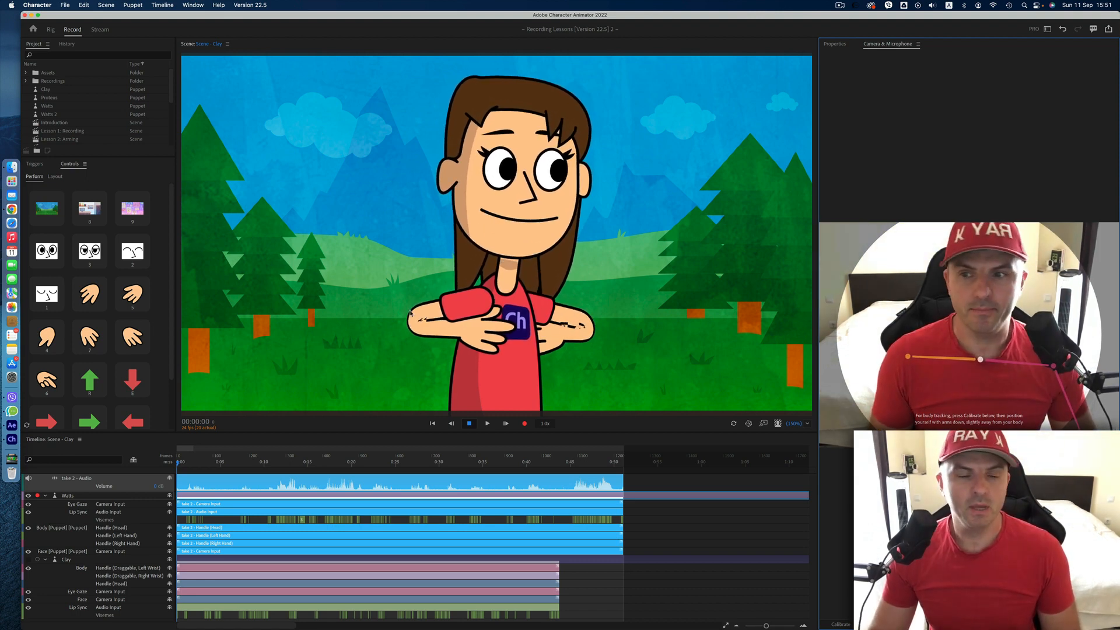
key("super+Tab")
scroll(199, 280, "up", 4)
scroll(215, 270, "down", 6)
scroll(215, 270, "up", 10)
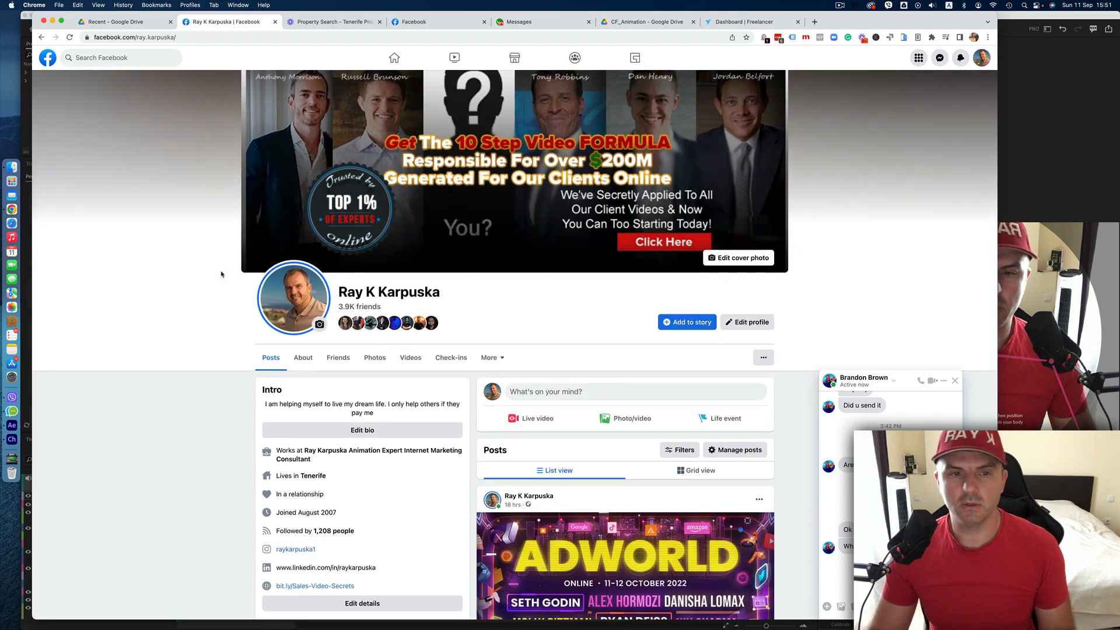
key("super+plus")
key("super+plus")
key("super+plus")
key("super+plus")
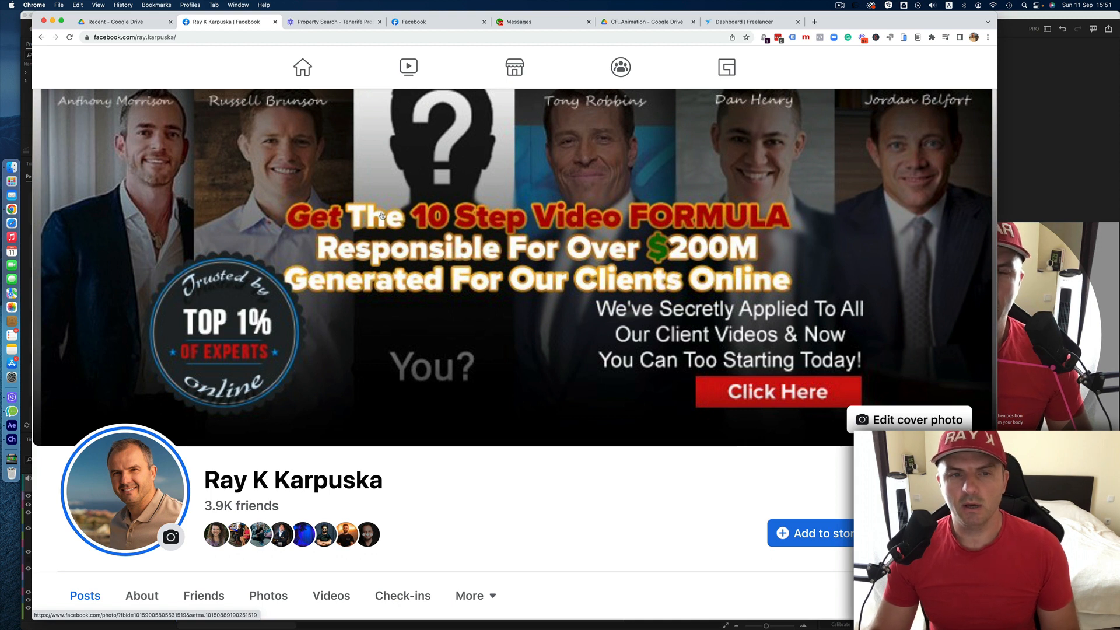
key("super+0")
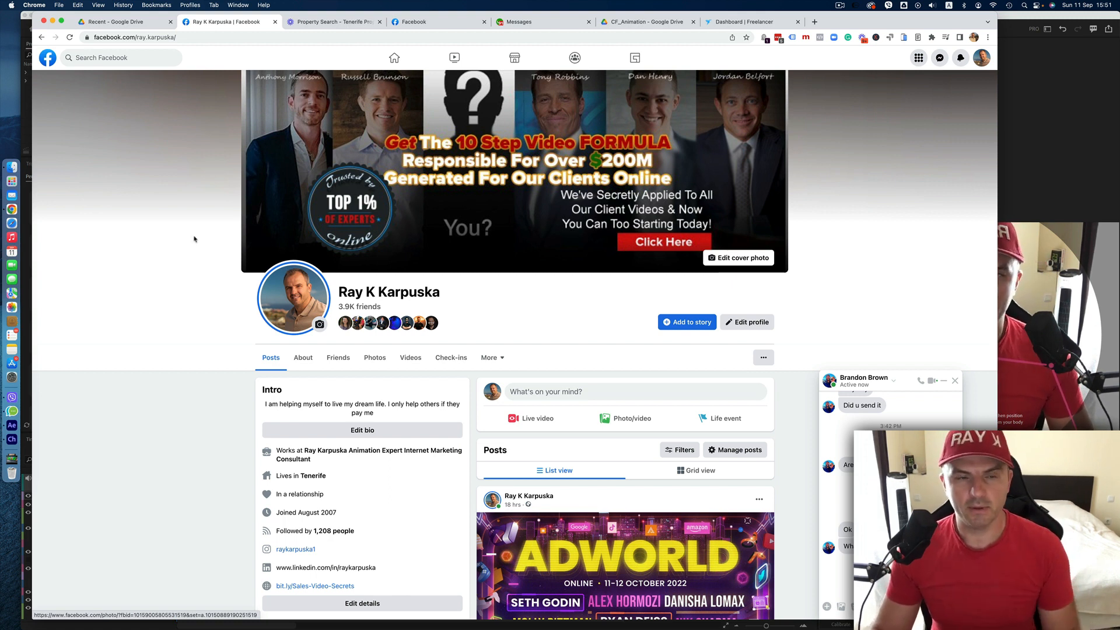
Step: Play the robot-arm laptop animation on Google Drive and view the matching still image in the Upwork messages
left_click(641, 21)
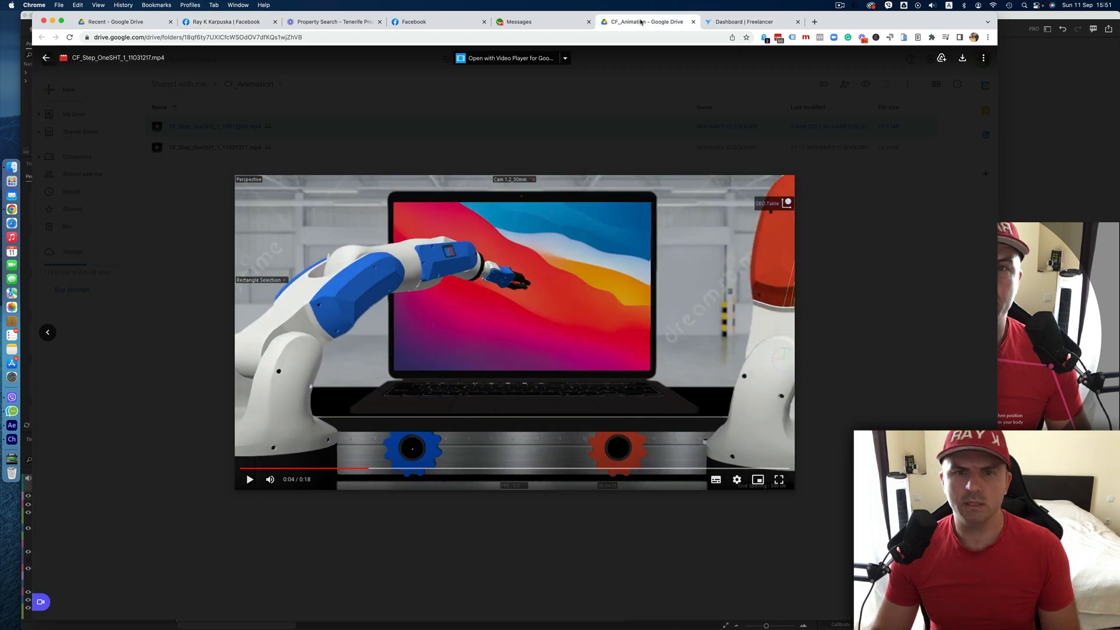
left_click(250, 468)
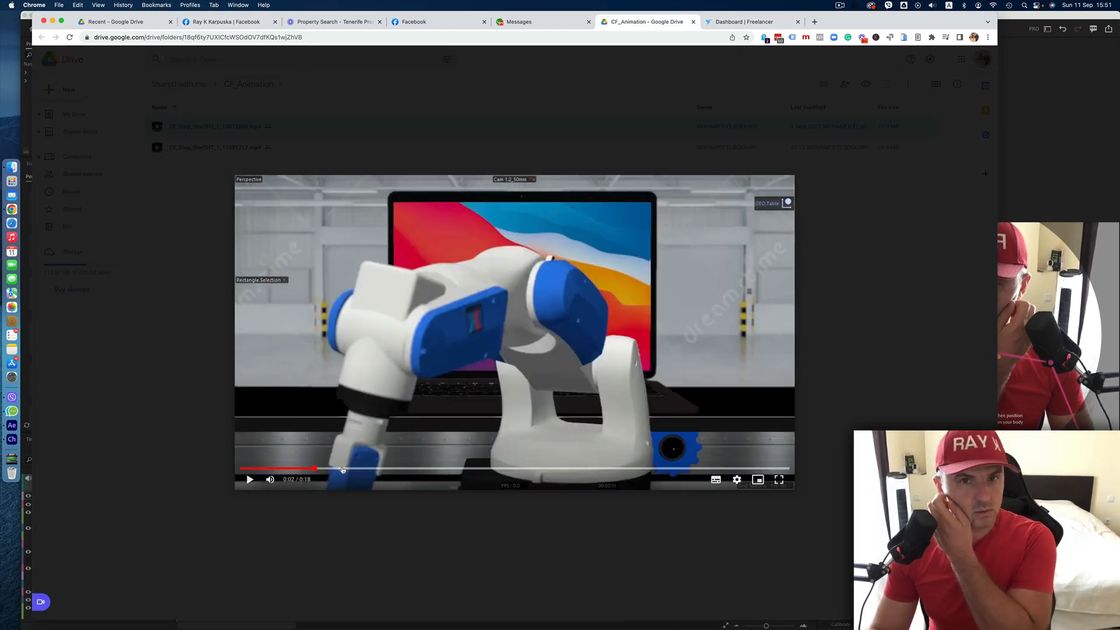
key("space")
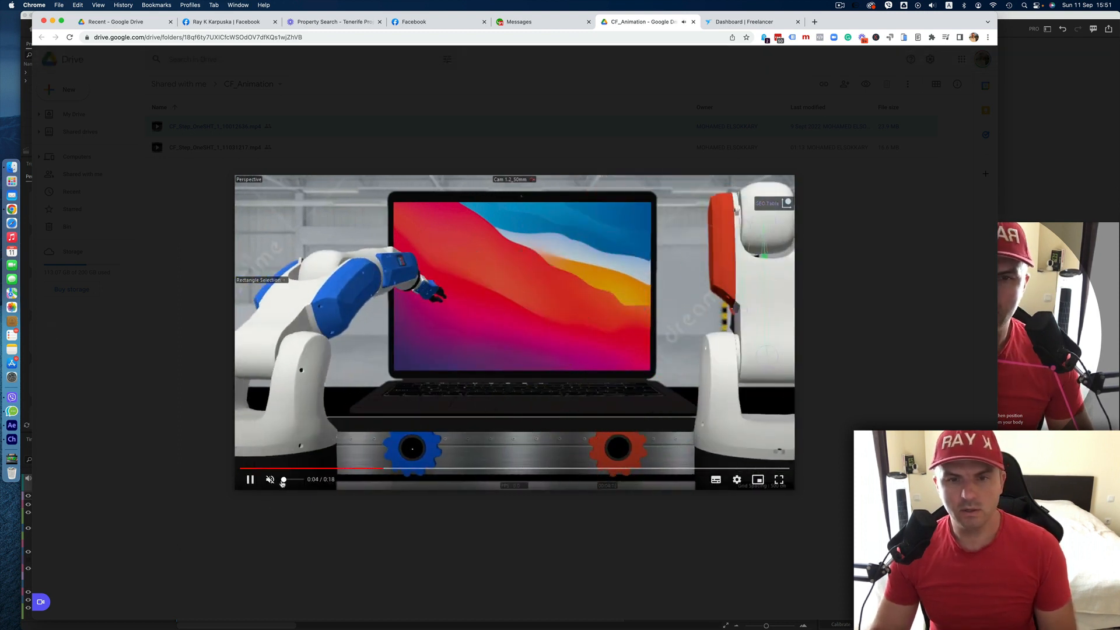
left_click(528, 26)
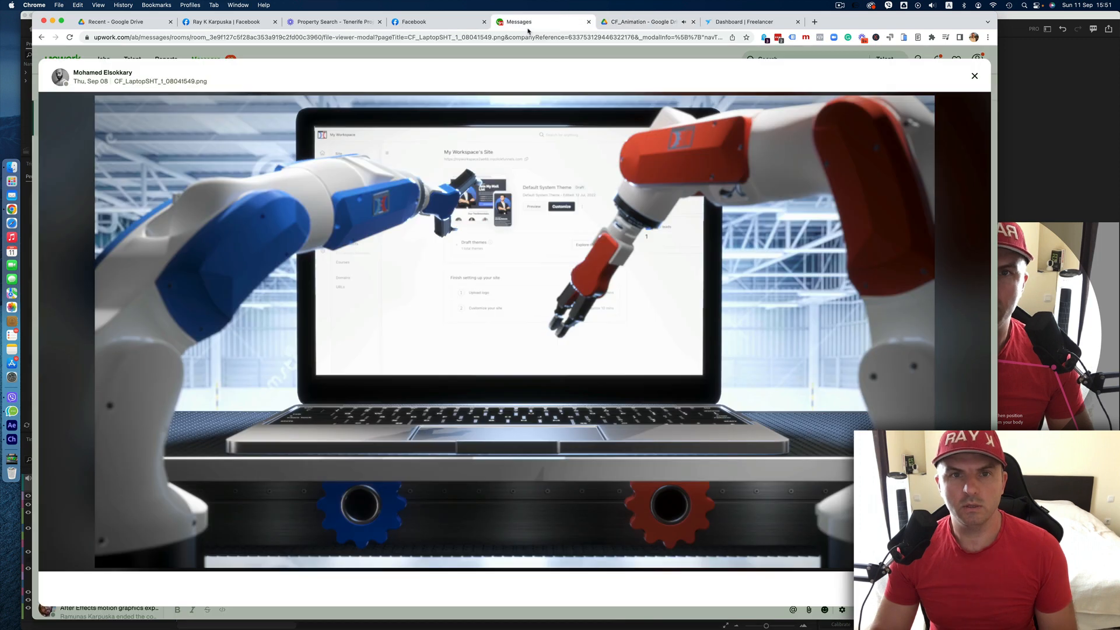
left_click(36, 261)
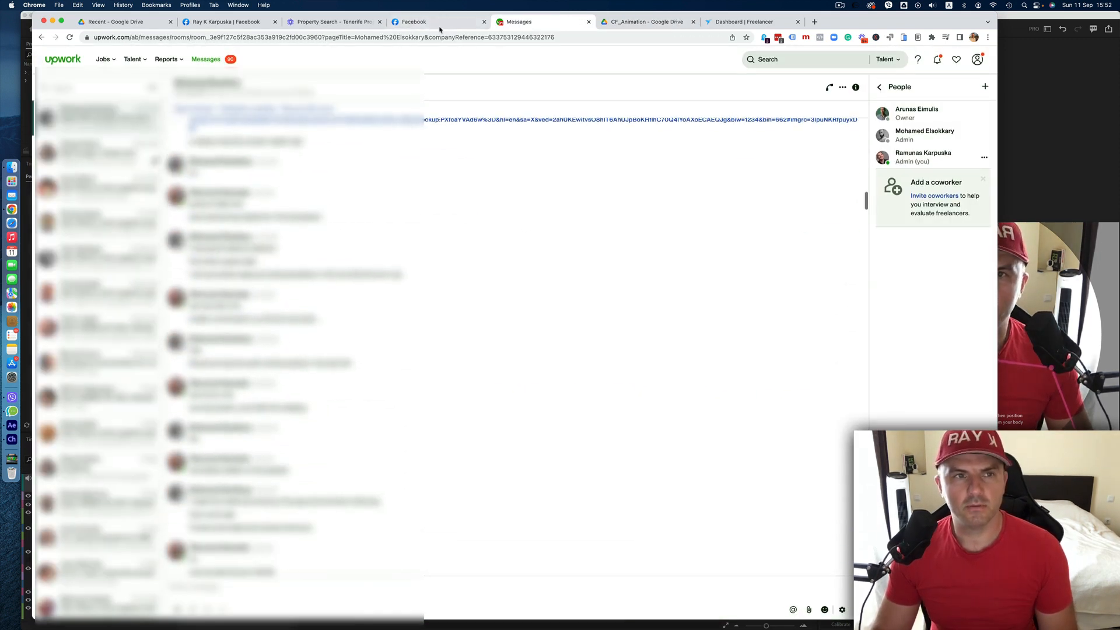
Step: Return to the Facebook profile and look through its posts around the character animation video
left_click(208, 23)
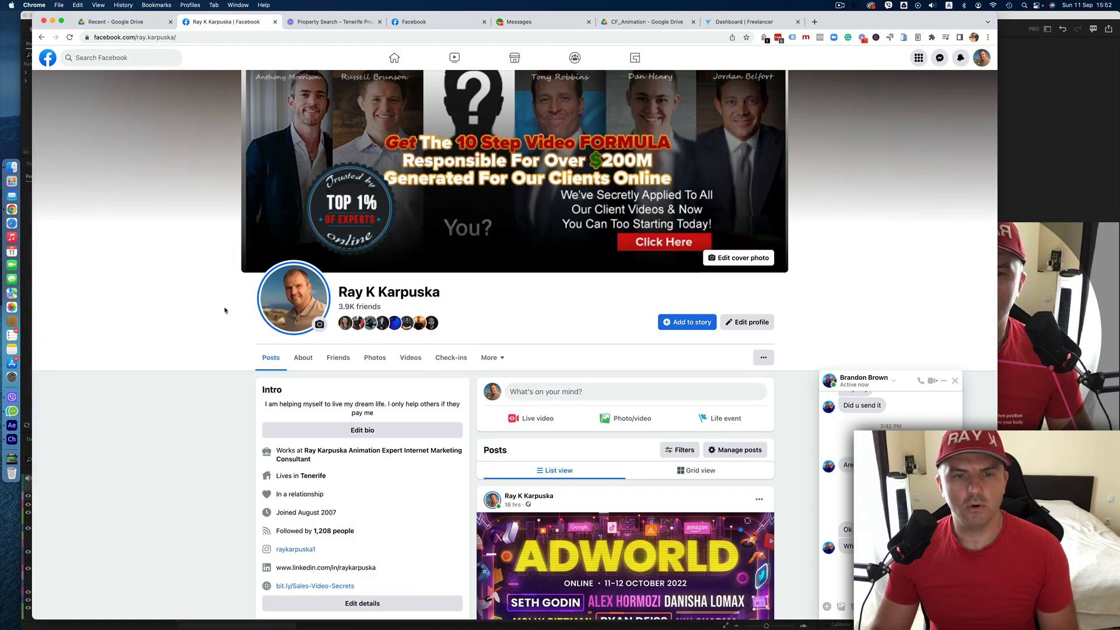
scroll(228, 306, "down", 10)
scroll(236, 302, "up", 5)
scroll(238, 301, "down", 4)
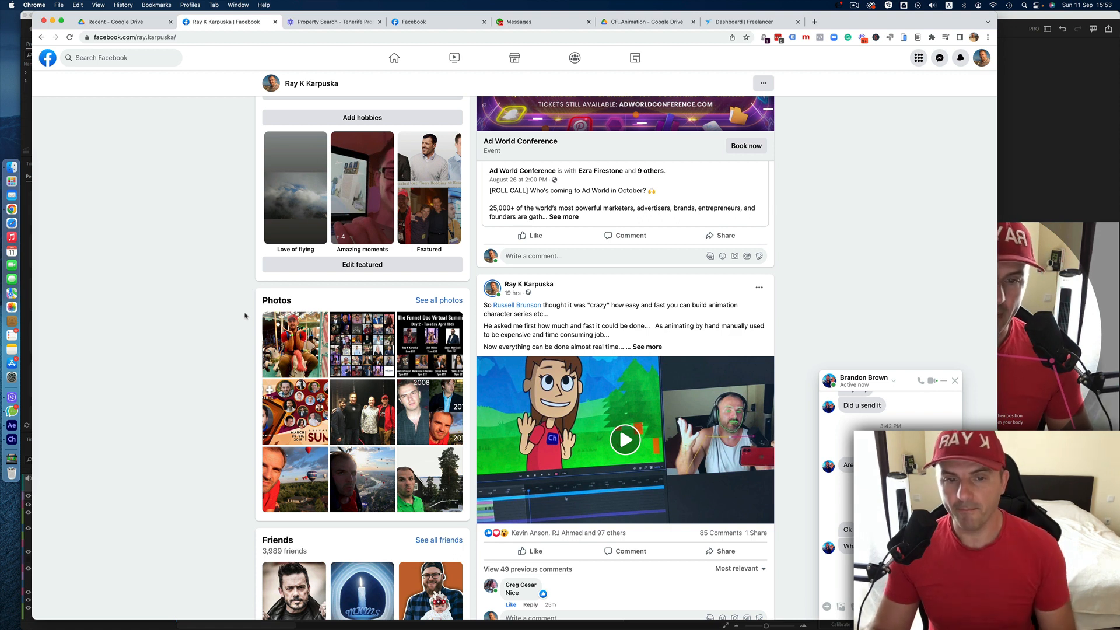
scroll(245, 313, "down", 5)
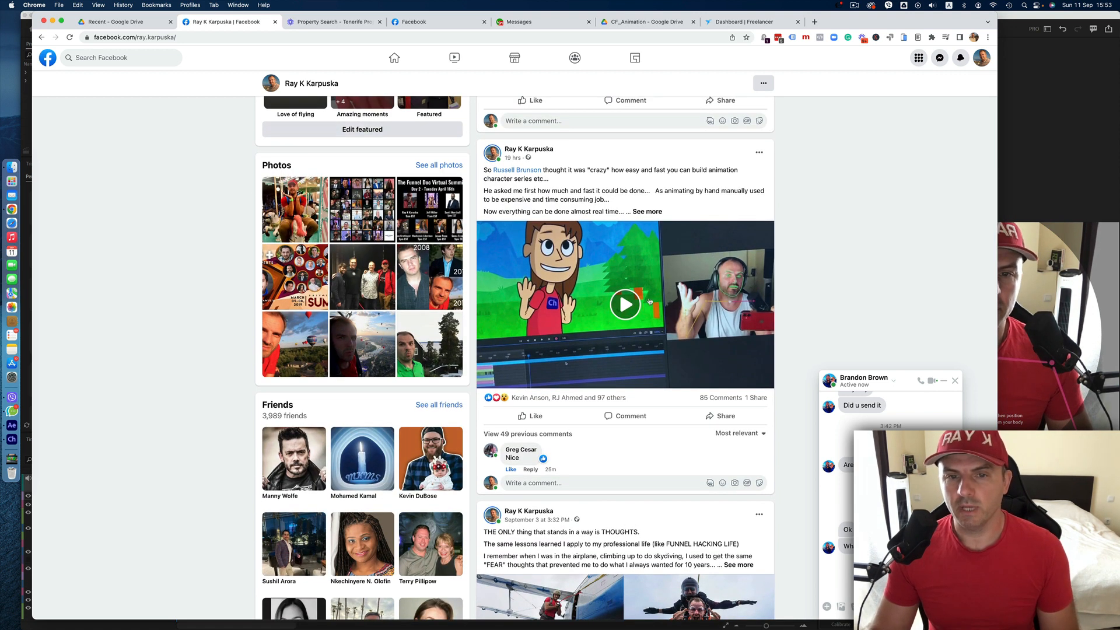
scroll(485, 317, "up", 3)
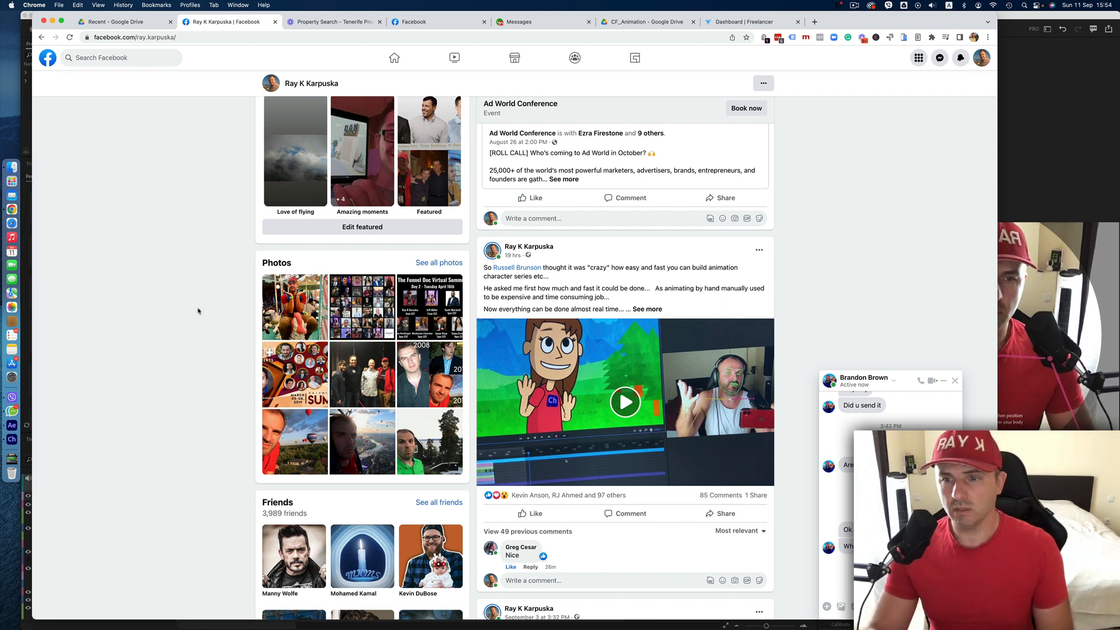
scroll(198, 311, "down", 2)
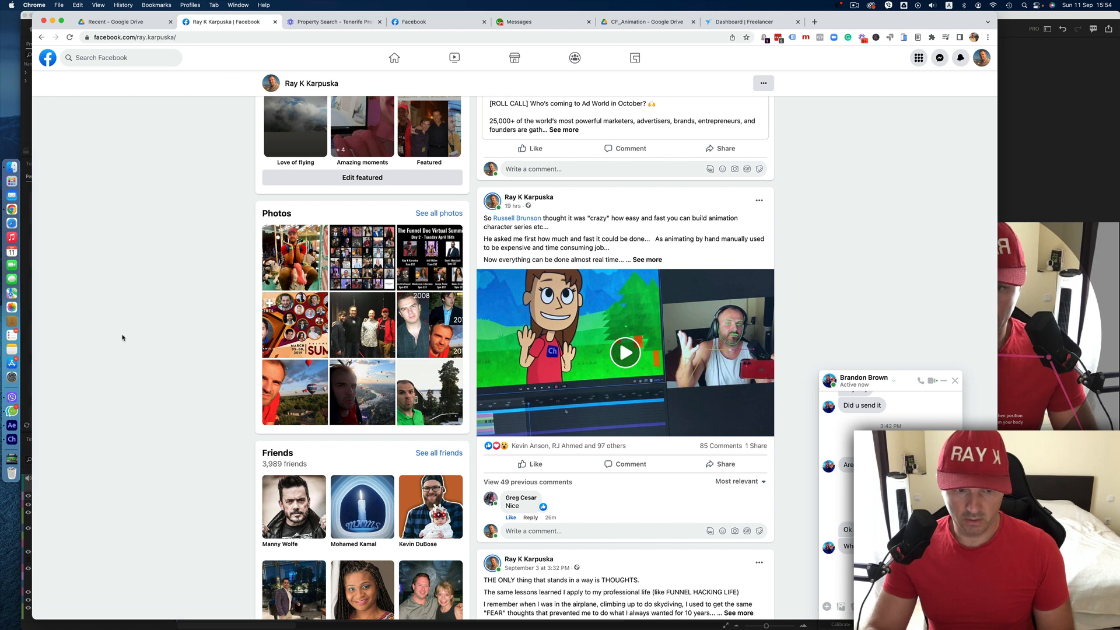
Step: Switch to Adobe Character Animator and create a new project named Character Animator Project 2 in the Character Animator folder
left_click(27, 251)
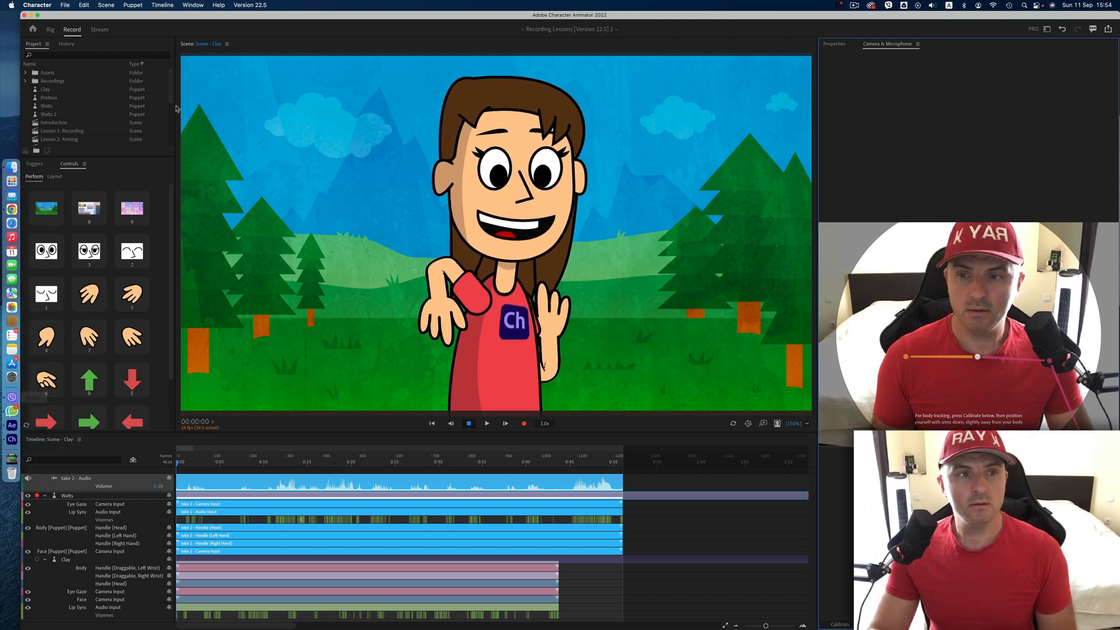
left_click(64, 5)
left_click(82, 20)
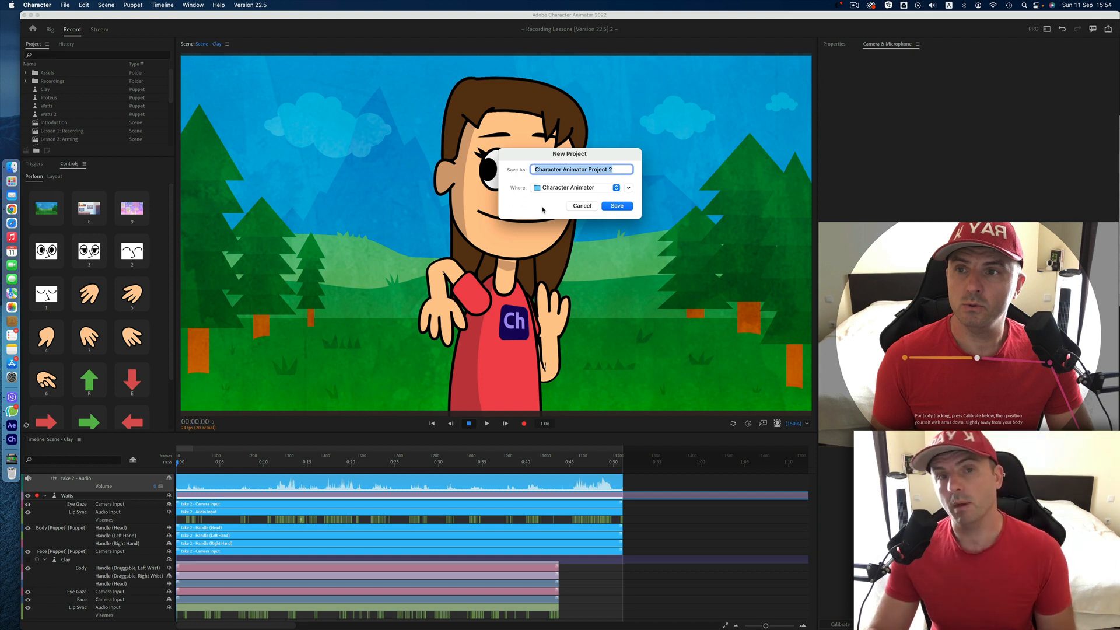
left_click(570, 188)
left_click(517, 201)
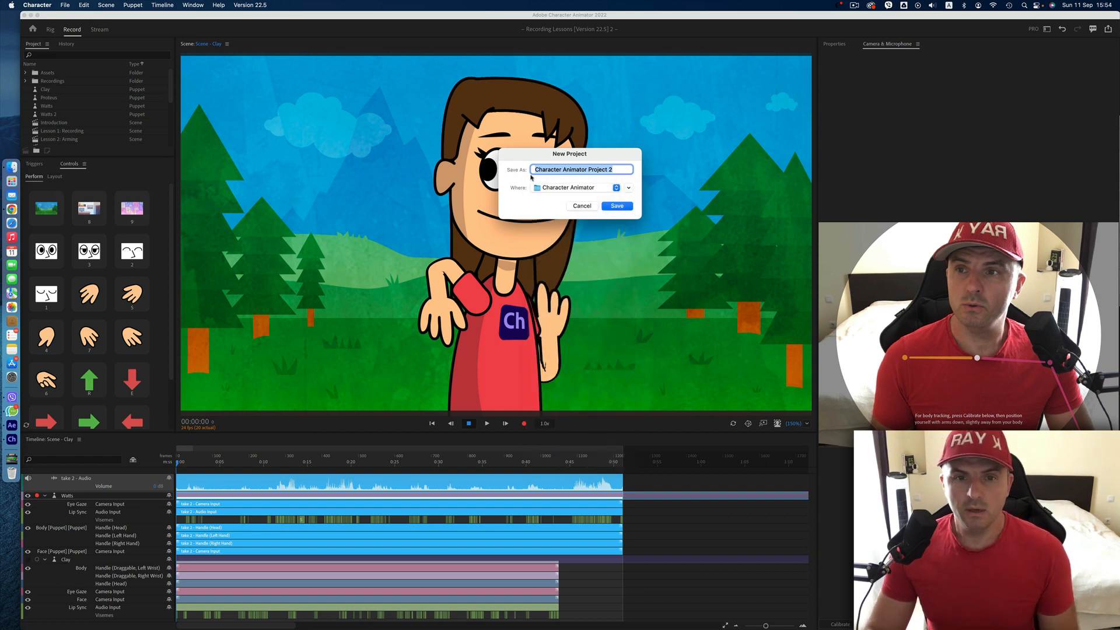
left_click(616, 206)
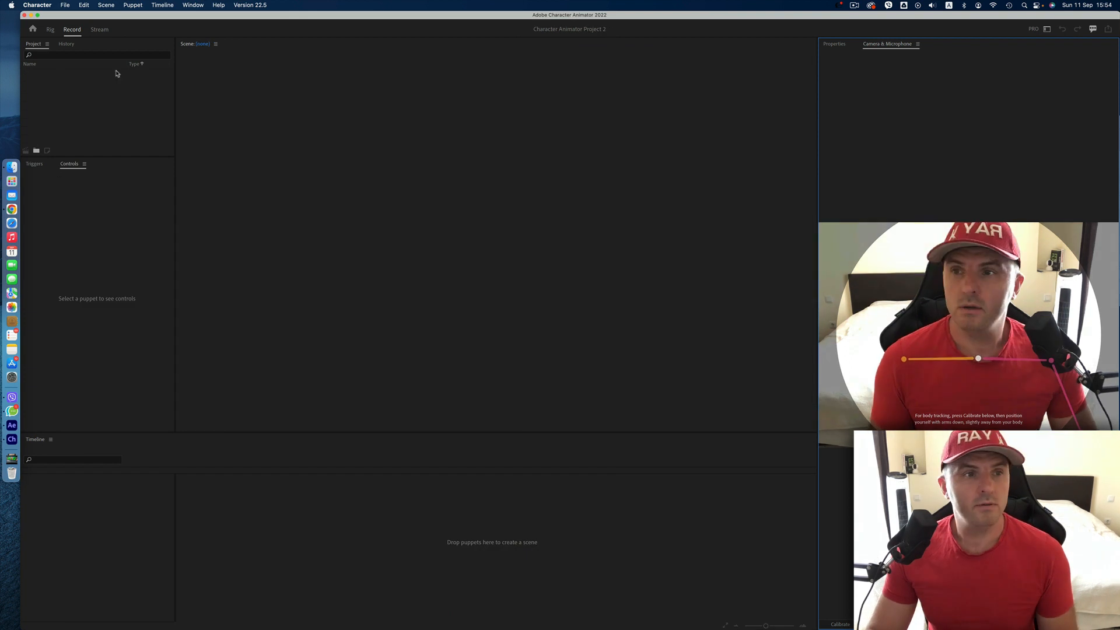
Step: Open Puppet Maker in the new, empty project
left_click(809, 205)
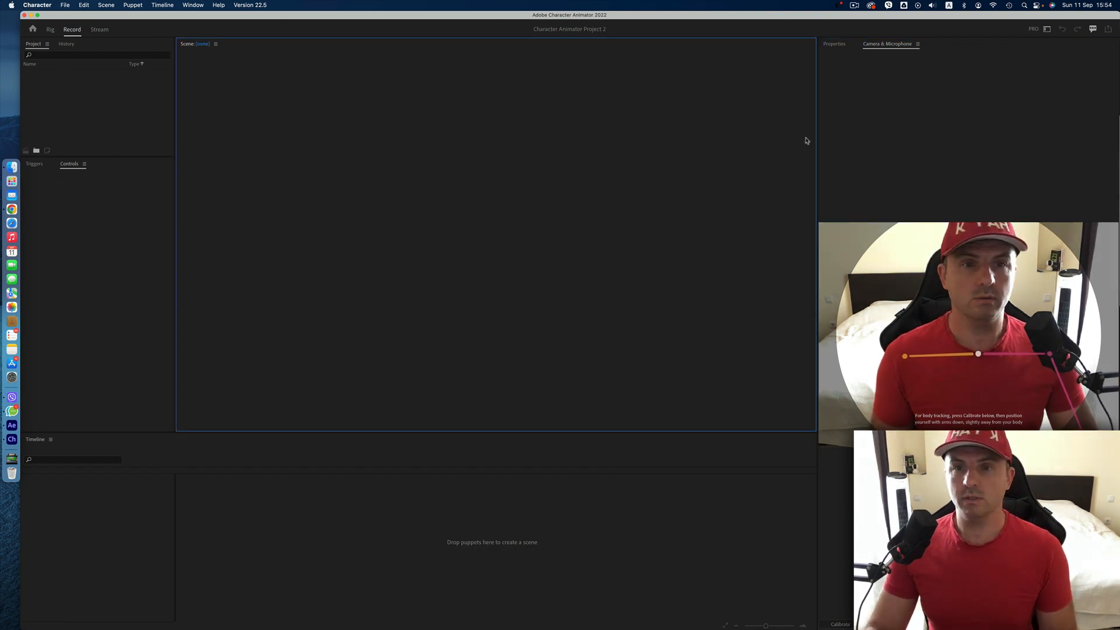
left_click(86, 131)
left_click(65, 5)
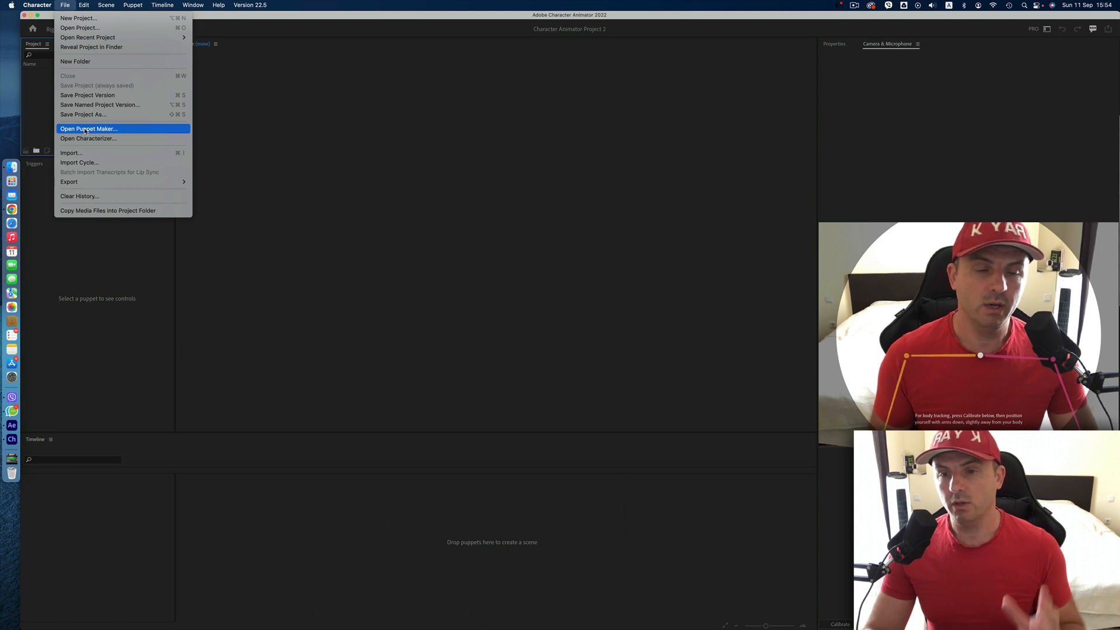
left_click(86, 131)
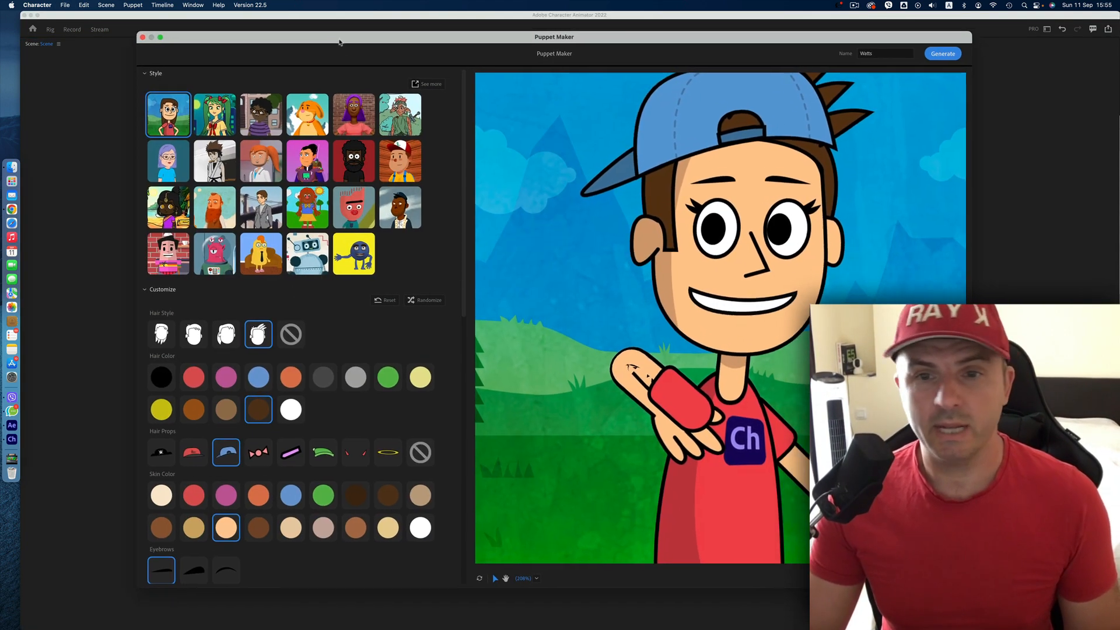
left_click_drag(357, 59, 340, 42)
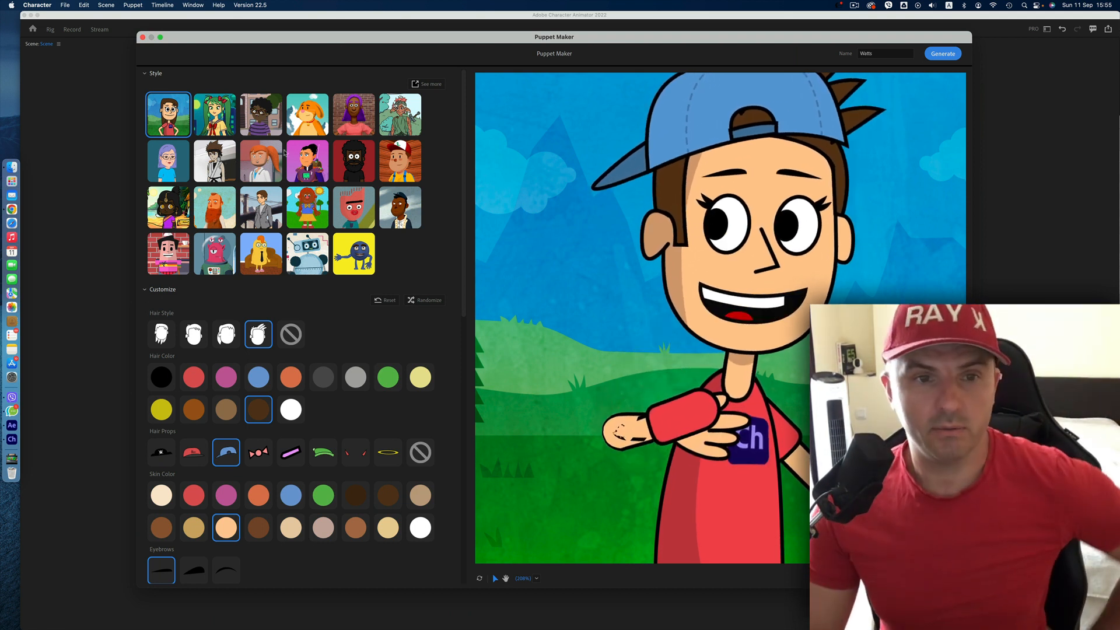
Step: Preview the Seafolk and Clay puppet styles
left_click(407, 213)
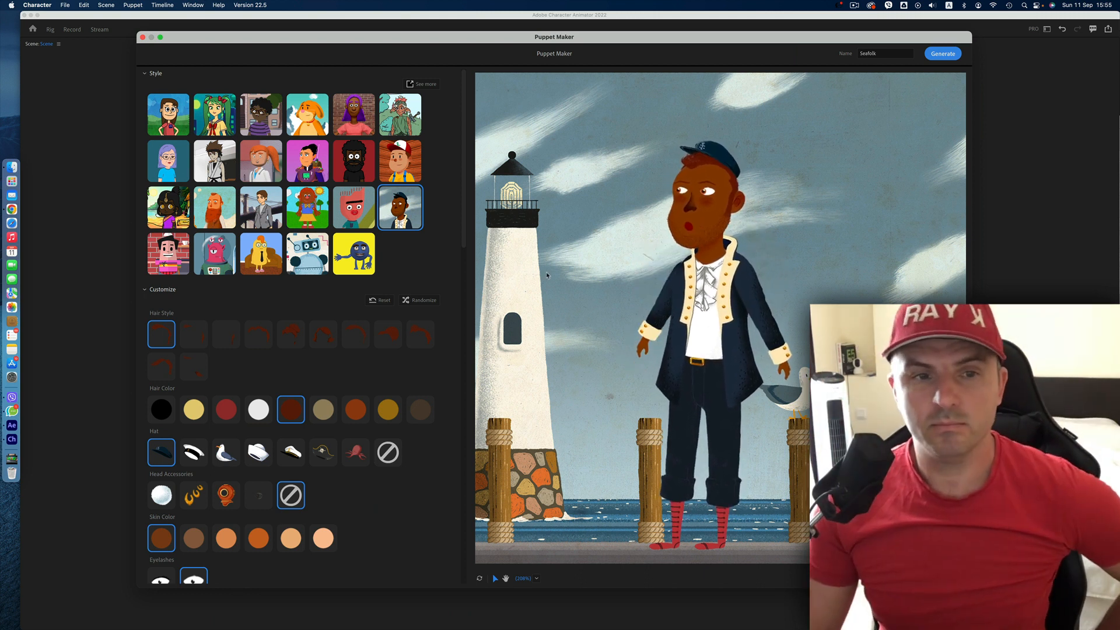
left_click(352, 252)
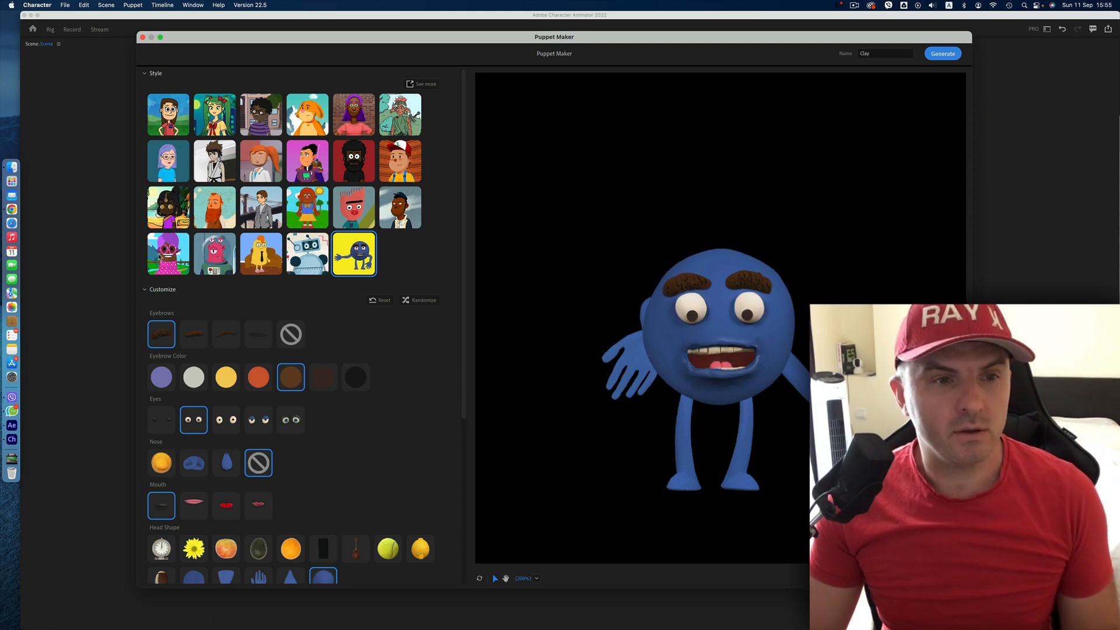
Step: Choose the Doppel puppet style and give the character the long, voluminous curly hair style
left_click(167, 165)
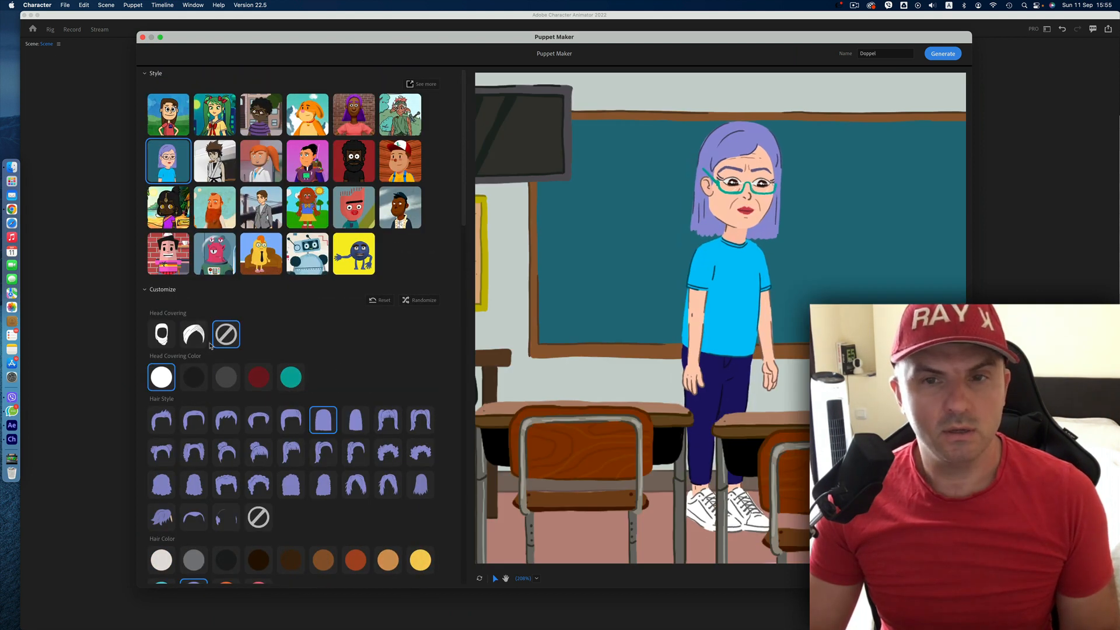
scroll(354, 387, "down", 2)
scroll(356, 393, "down", 6)
left_click(232, 282)
left_click(294, 283)
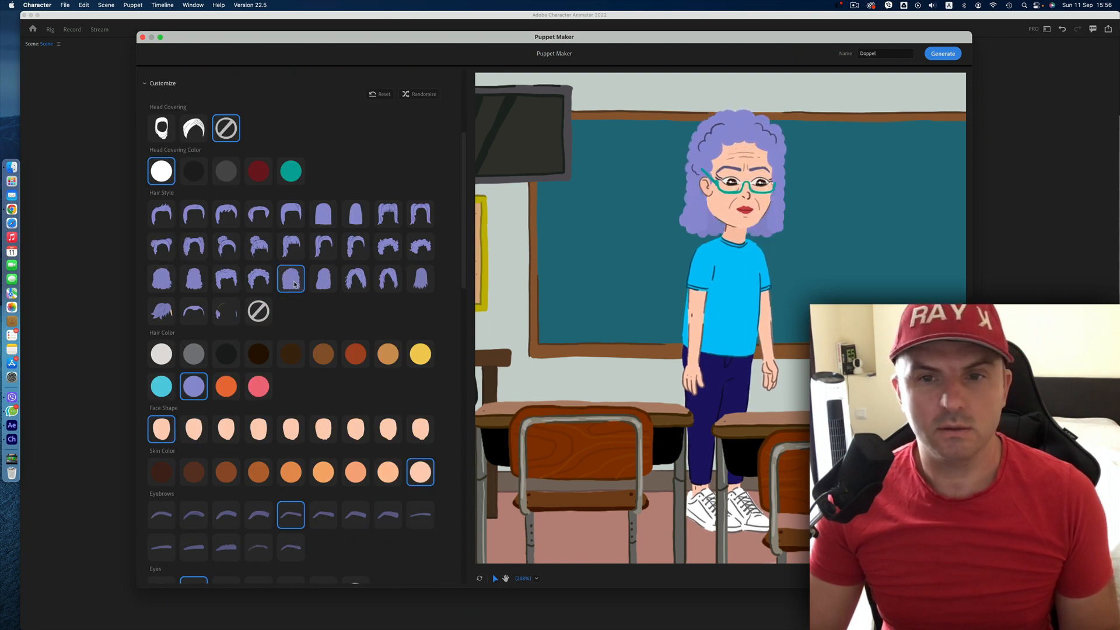
scroll(306, 322, "down", 2)
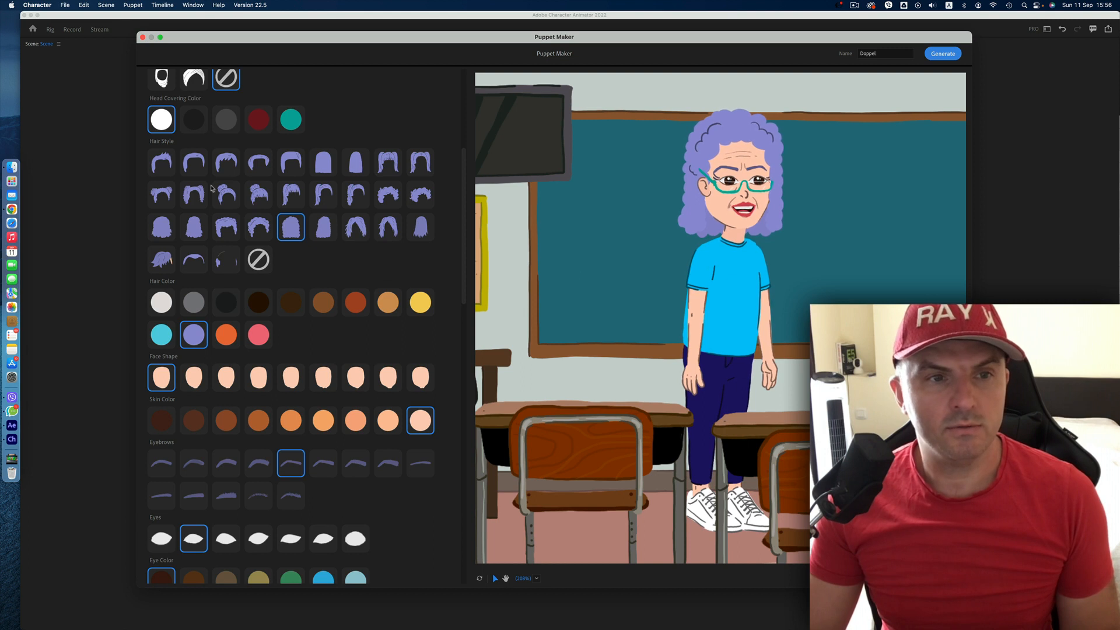
Step: Set the character's head covering color to dark red and the hair color to medium brown
left_click(226, 119)
left_click(258, 120)
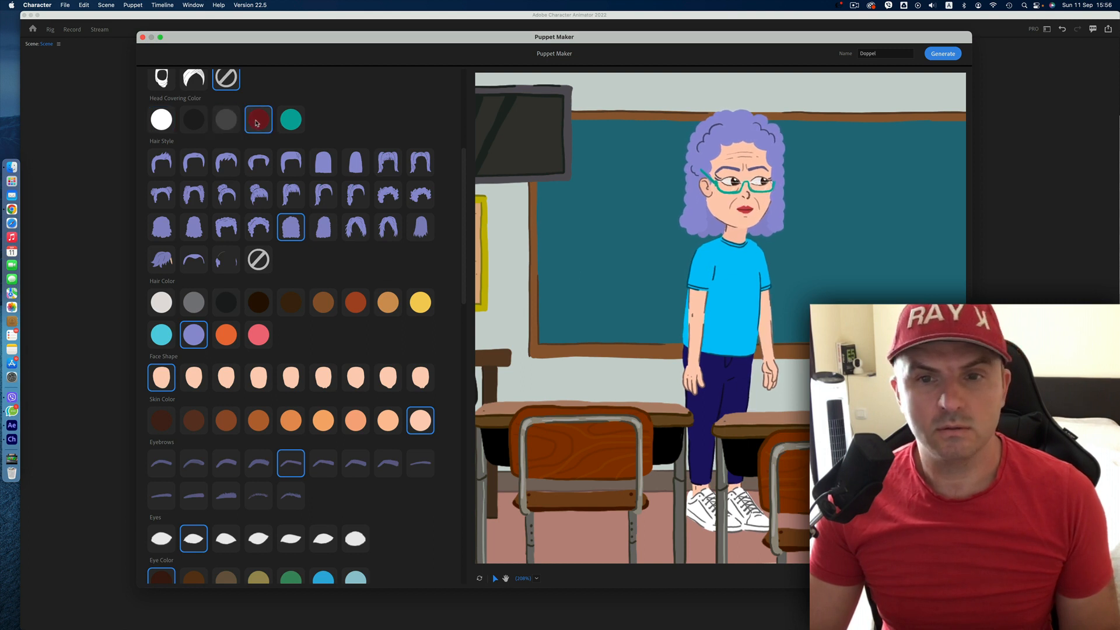
left_click(293, 124)
left_click(260, 124)
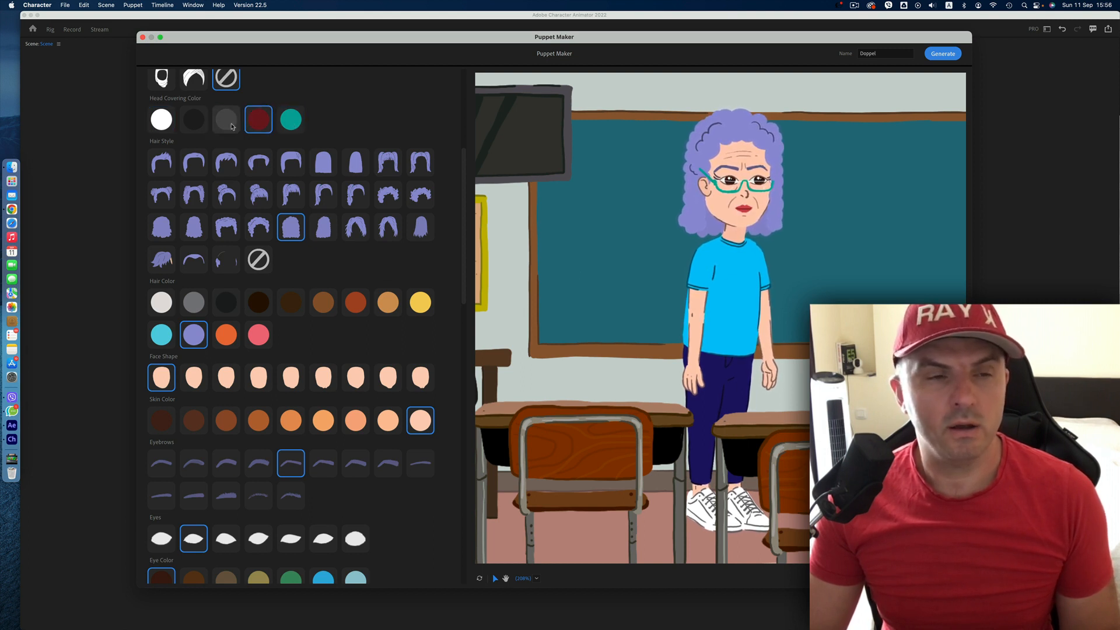
left_click(260, 306)
left_click(321, 306)
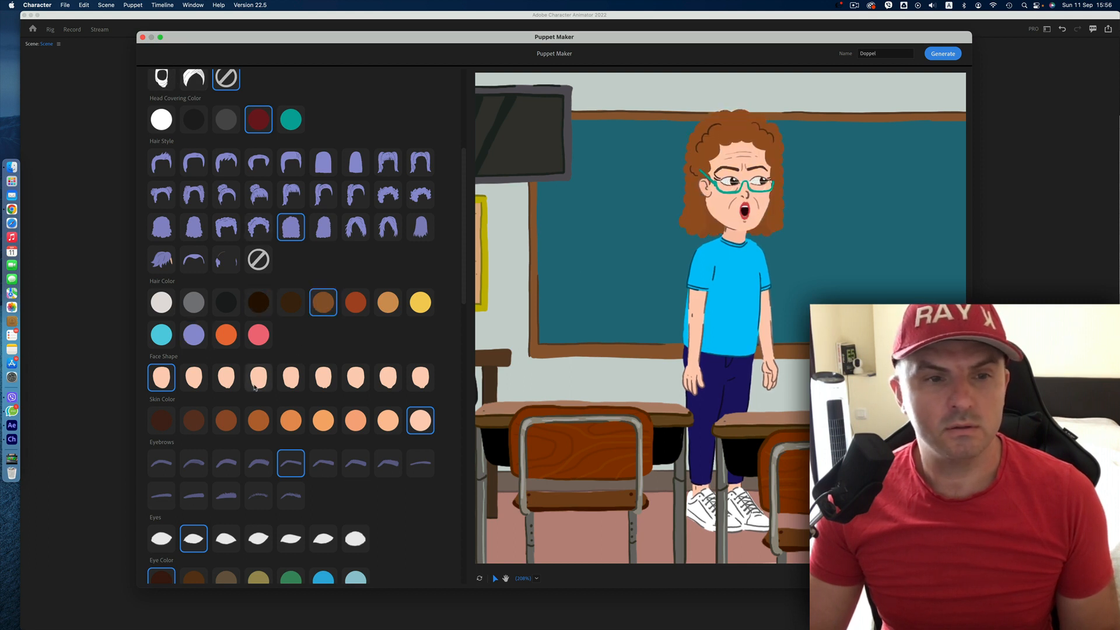
Step: Try several face shapes and give the character the second one
left_click(356, 379)
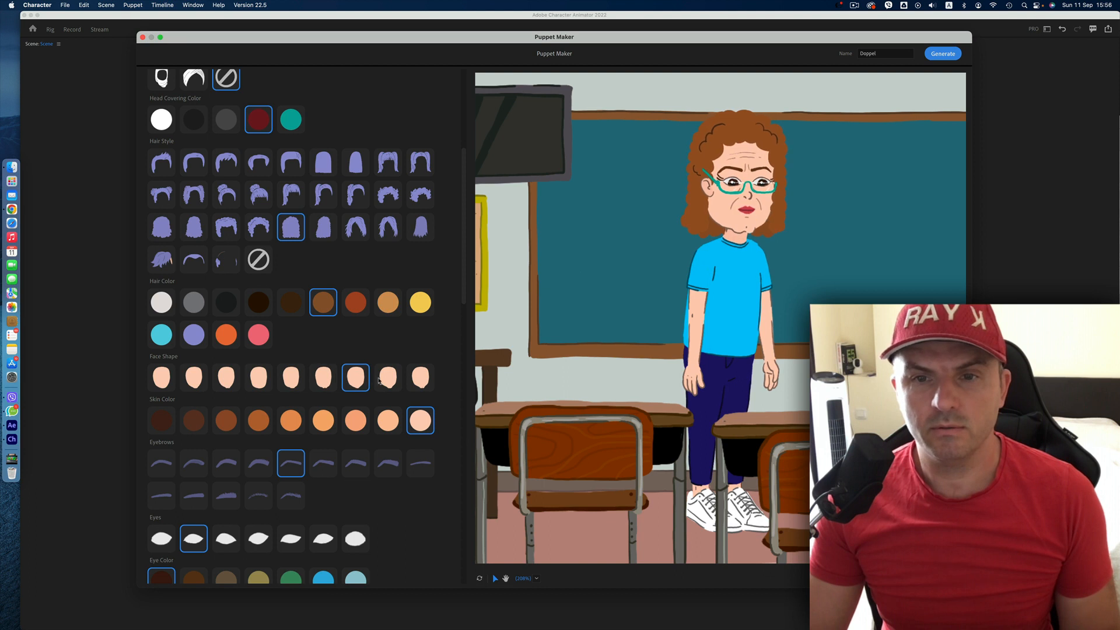
left_click(419, 382)
left_click(225, 384)
left_click(196, 382)
Step: Give the character the third, thick arched eyebrow style and the sixth eye shape
scroll(195, 382, "down", 10)
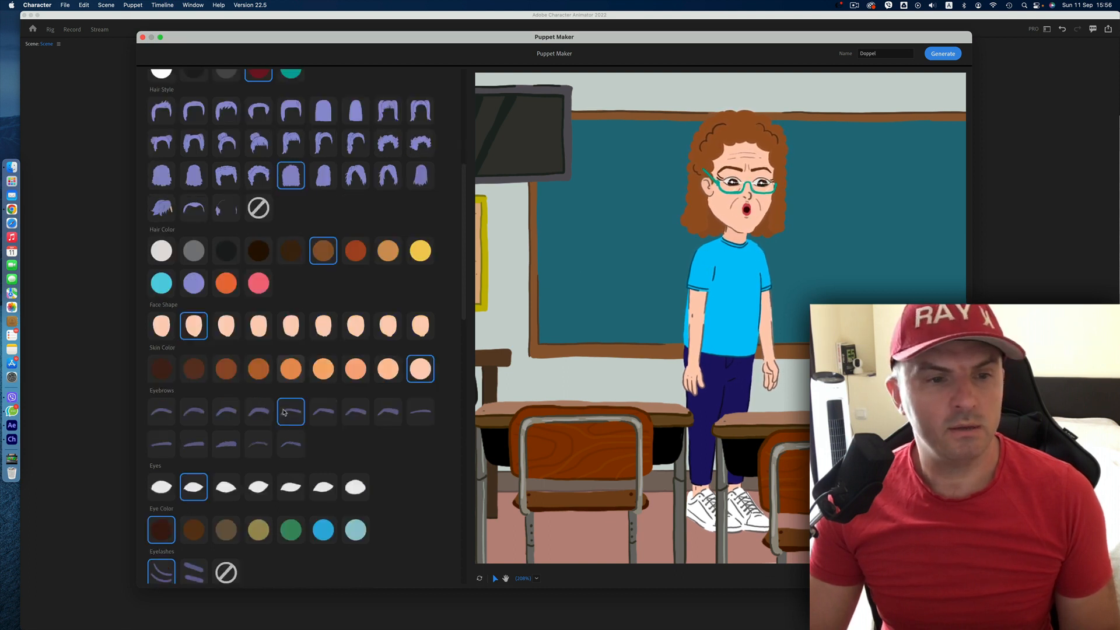
left_click(258, 153)
left_click(226, 153)
left_click(226, 231)
left_click(258, 231)
left_click(291, 231)
left_click(356, 231)
left_click(329, 233)
Step: Set the eye color to pale blue and choose the thin curved eyelashes
left_click(285, 282)
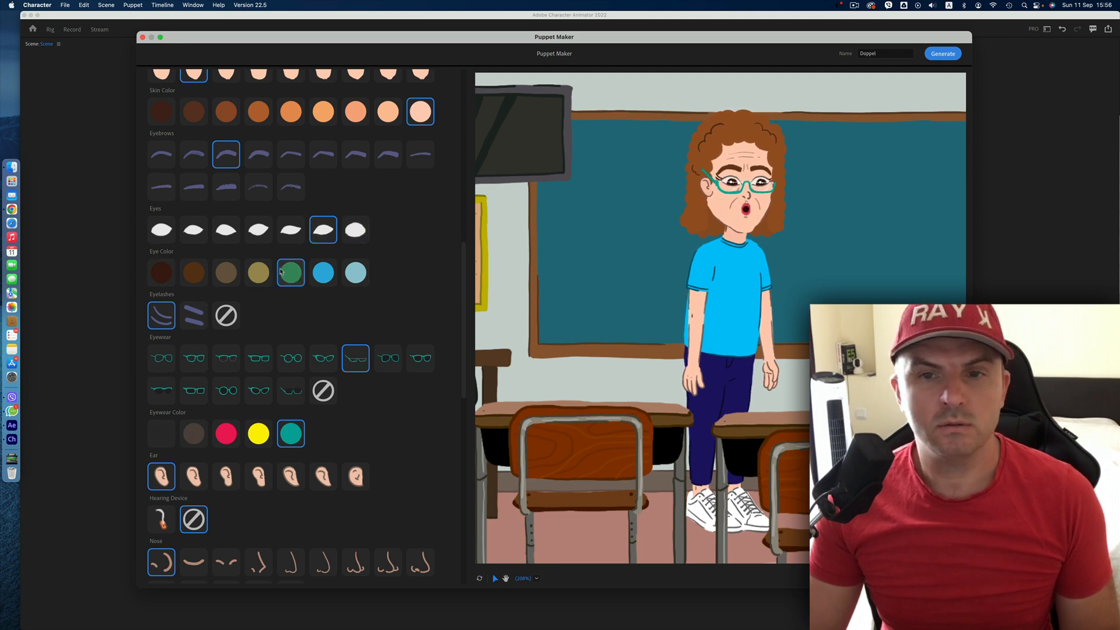
left_click(326, 273)
left_click(345, 274)
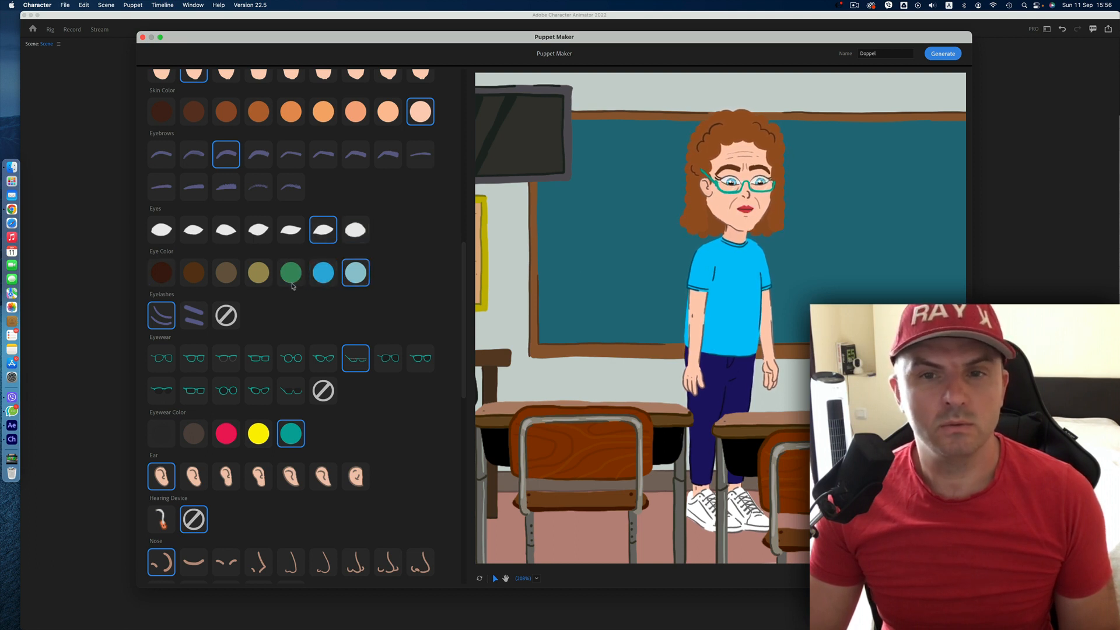
scroll(222, 195, "down", 5)
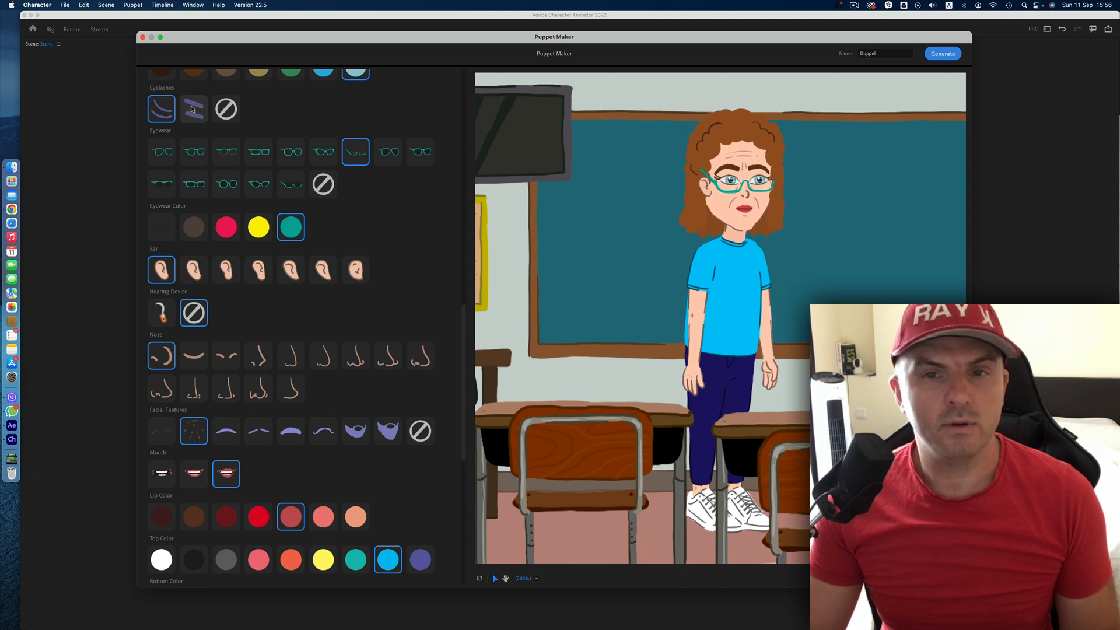
left_click(192, 109)
left_click(162, 109)
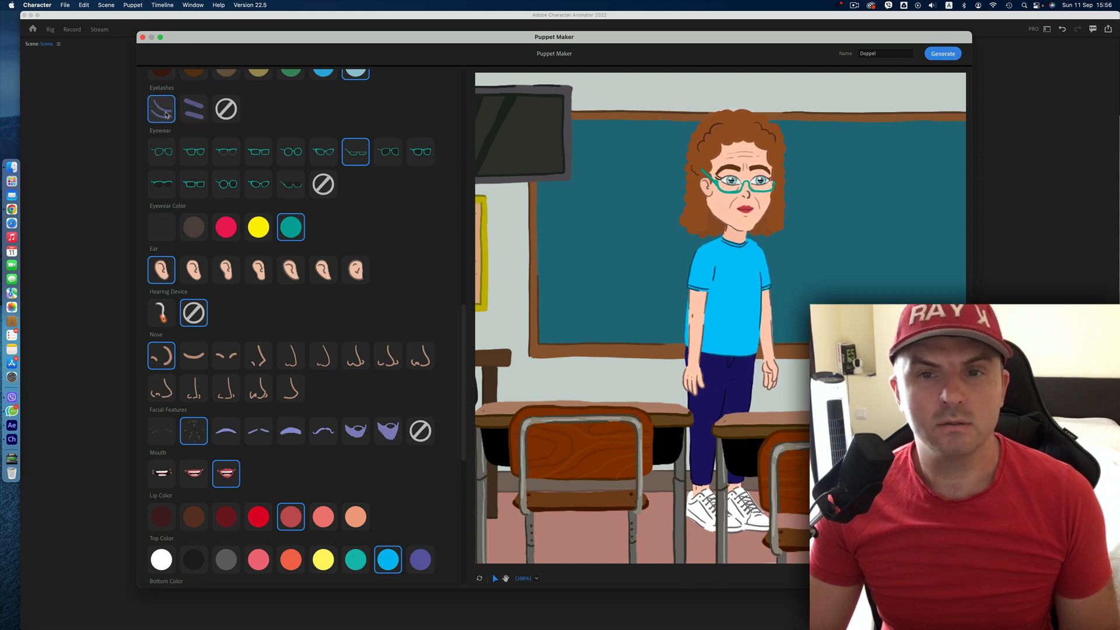
Step: Give the character the last sunglasses style, with dark lenses and half-rim frames, and color the eyewear pinkish red
left_click(194, 153)
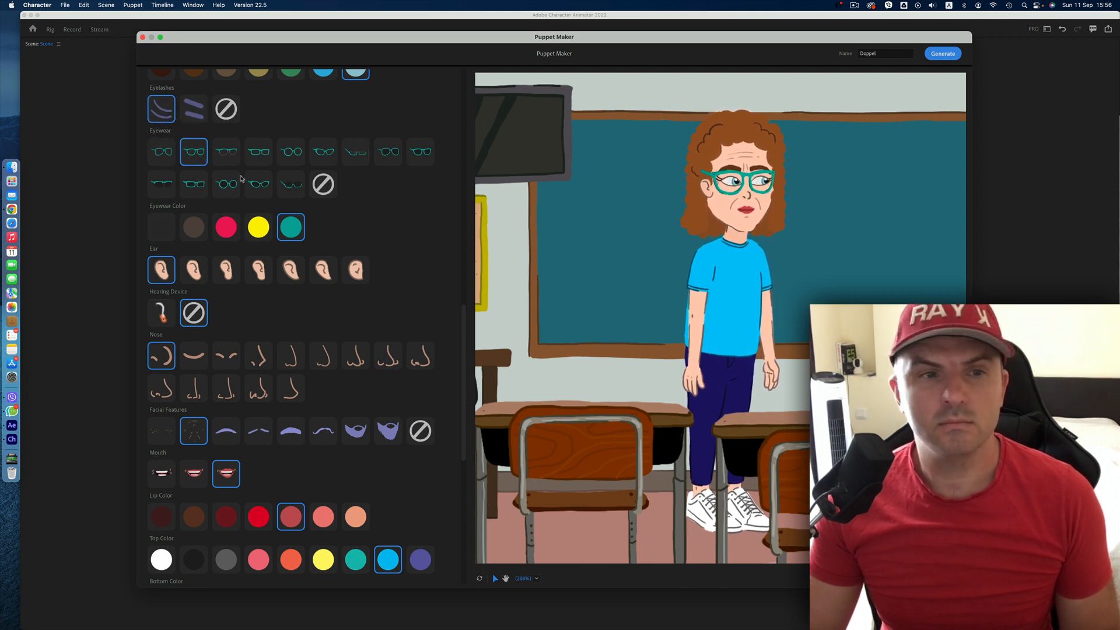
left_click(161, 185)
left_click(194, 184)
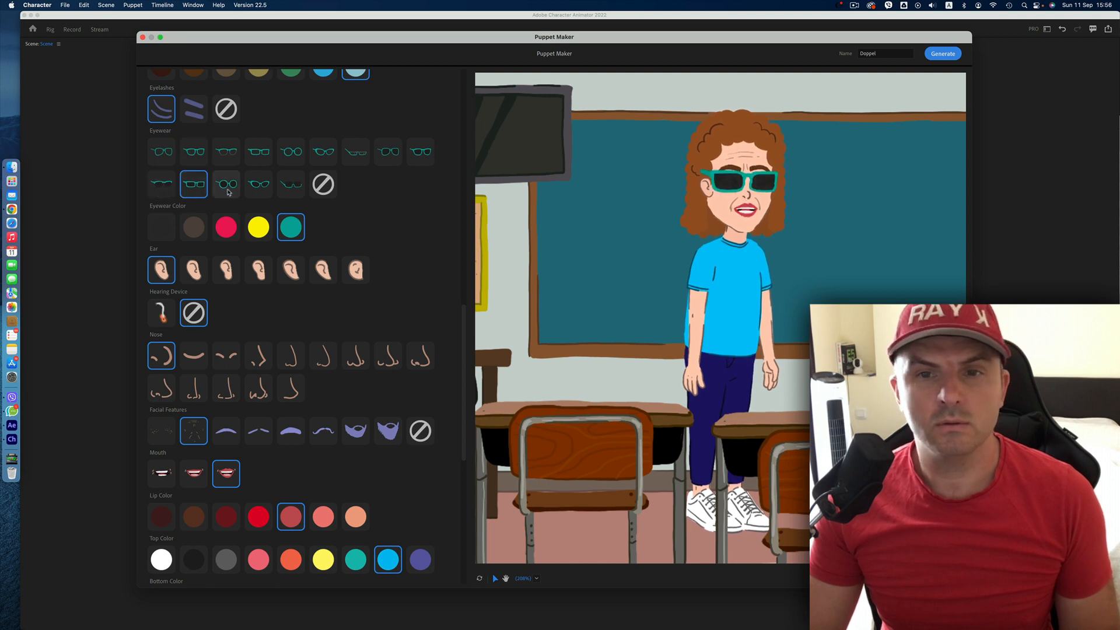
left_click(287, 185)
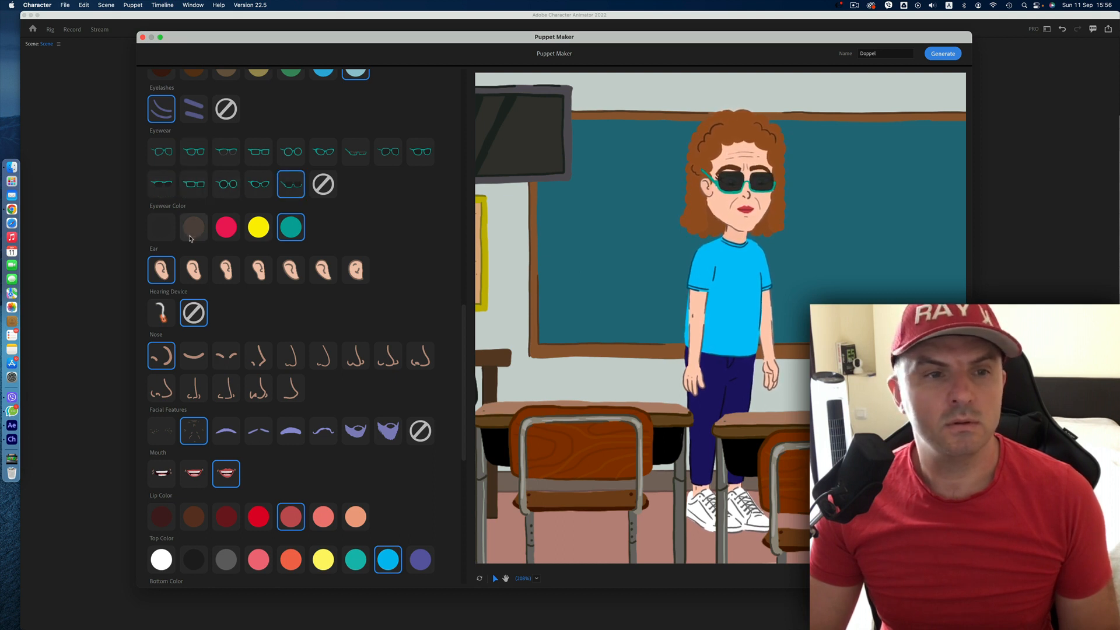
left_click(226, 227)
Step: Choose the last ear shape for the character and add the hearing device
left_click(259, 269)
left_click(355, 270)
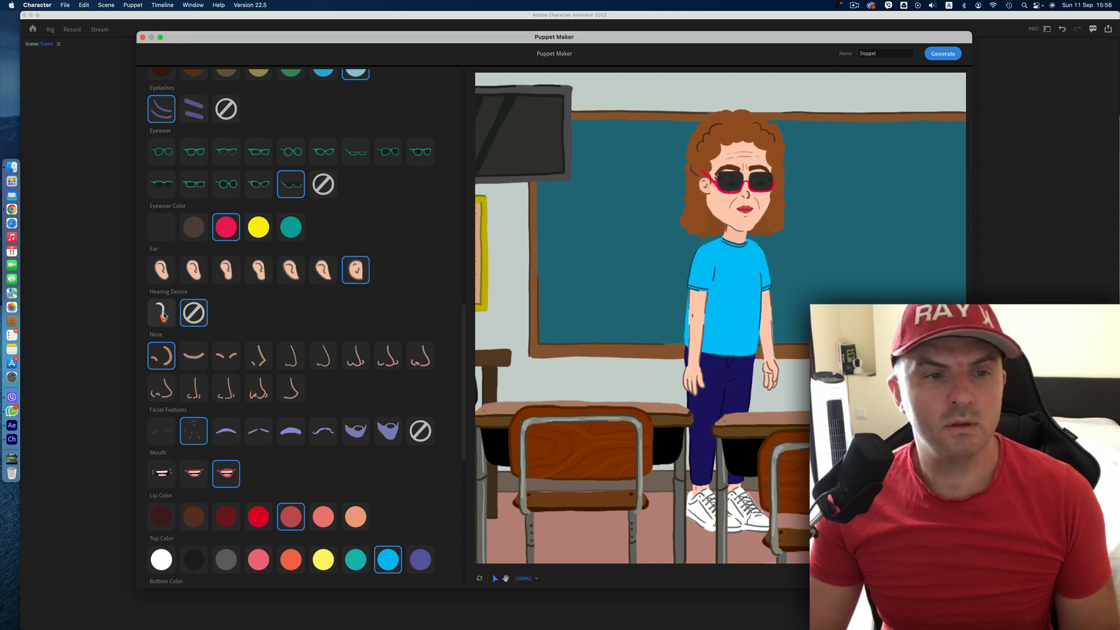
left_click(161, 313)
Step: Try several noses and give the character the seventh nose style
left_click(194, 356)
left_click(226, 356)
left_click(289, 357)
left_click(323, 357)
left_click(357, 359)
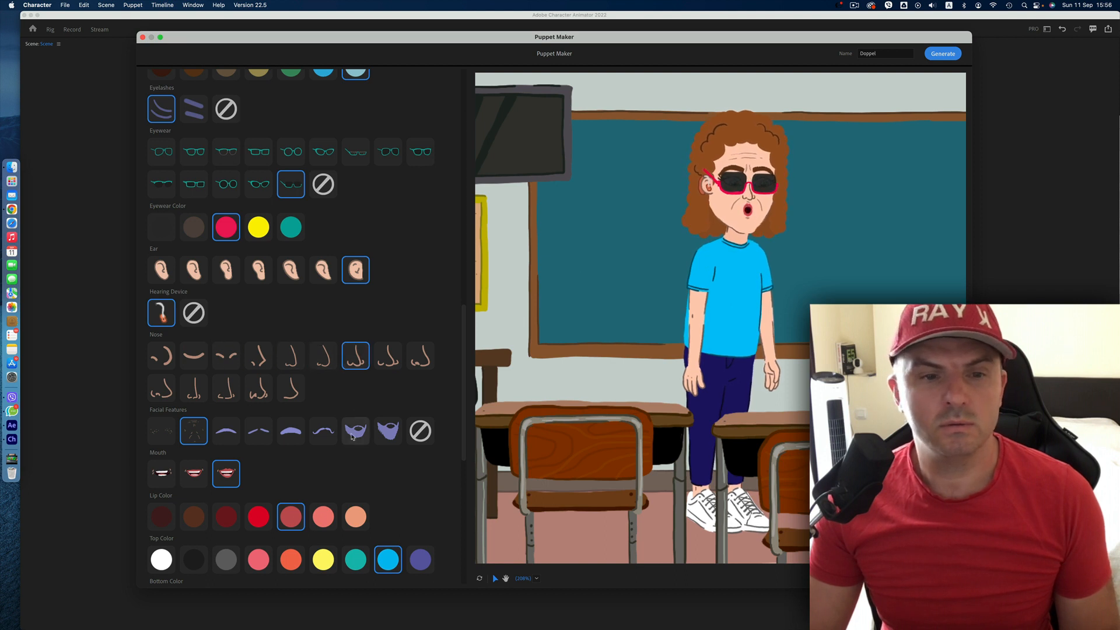
Step: Try the beards and no facial feature, and give the character the thin curled moustache
left_click(353, 432)
left_click(388, 431)
left_click(420, 432)
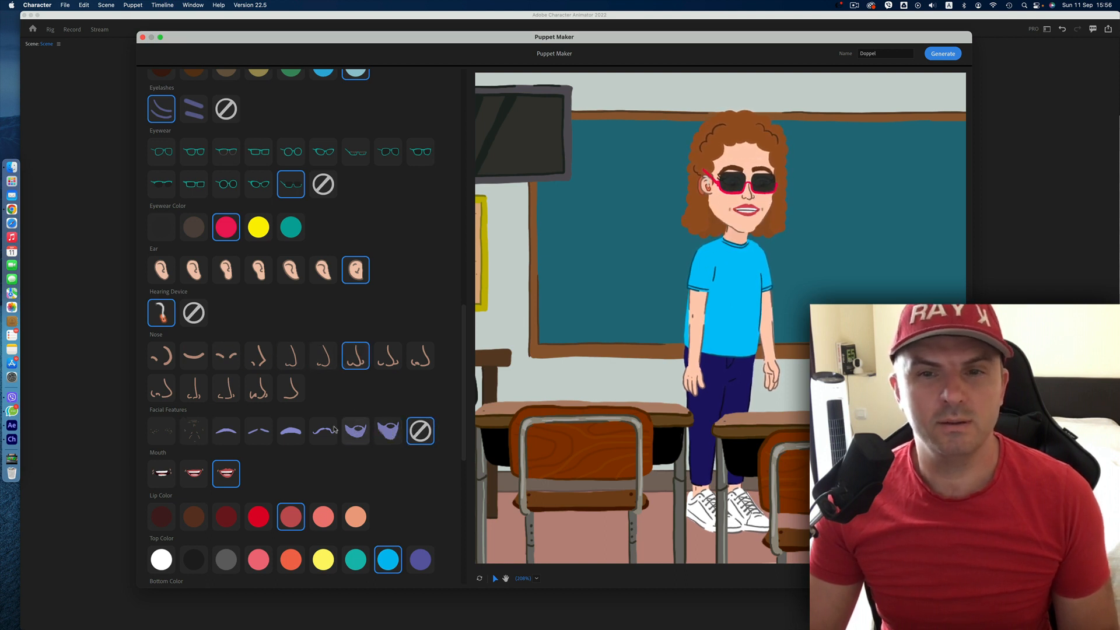
left_click(334, 430)
Step: Choose the second mouth style and set the lip color to bright red
scroll(232, 335, "down", 5)
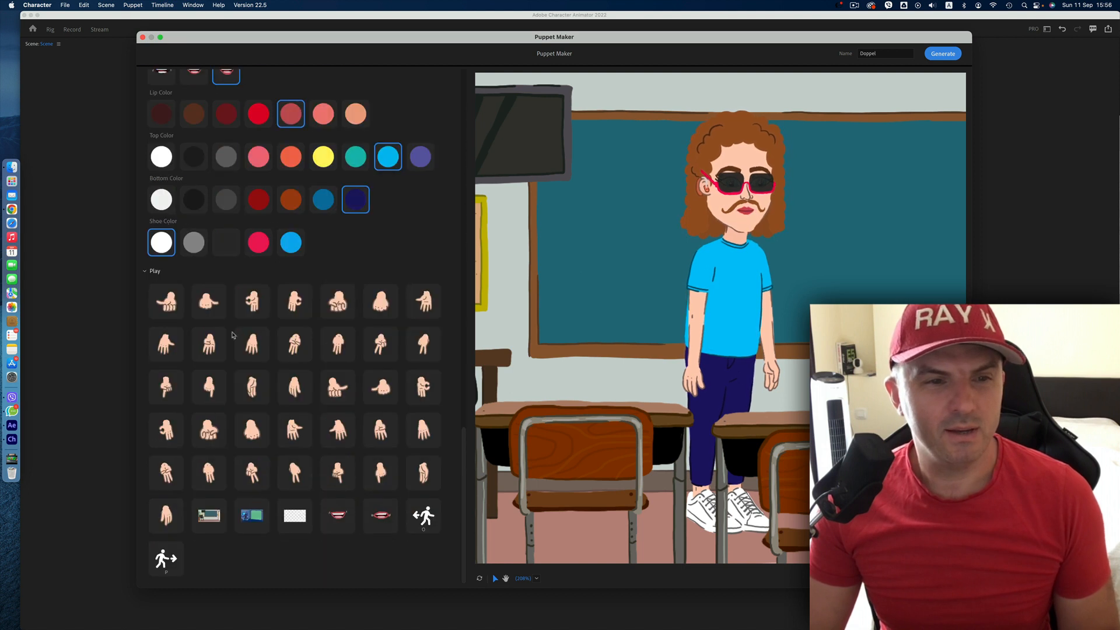
scroll(233, 335, "up", 5)
left_click(193, 225)
left_click(225, 233)
left_click(194, 225)
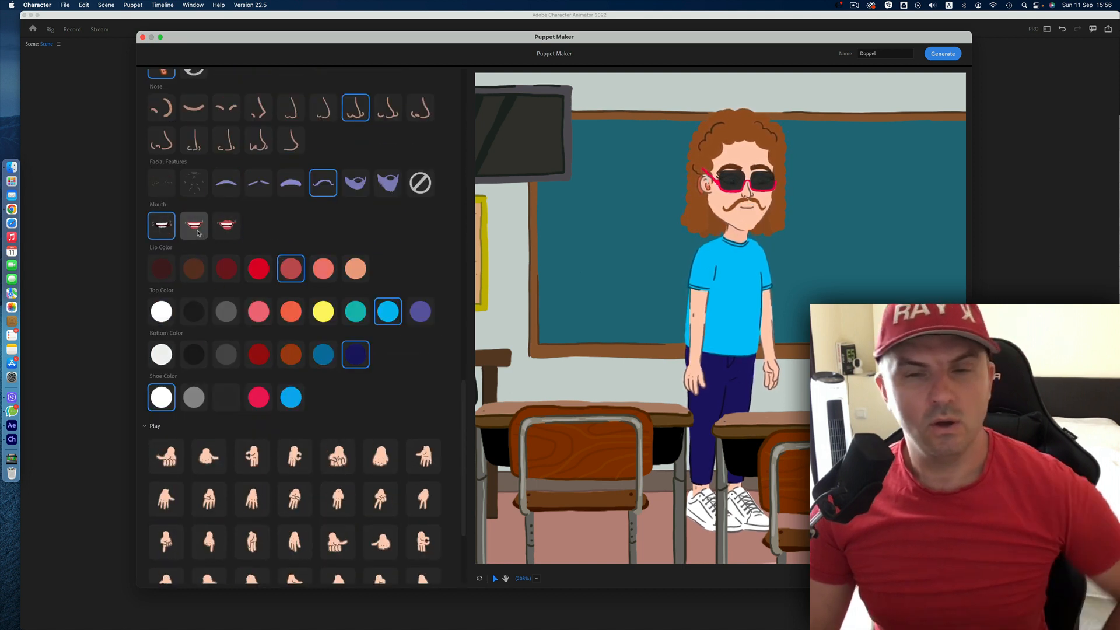
left_click(194, 269)
left_click(226, 269)
left_click(258, 269)
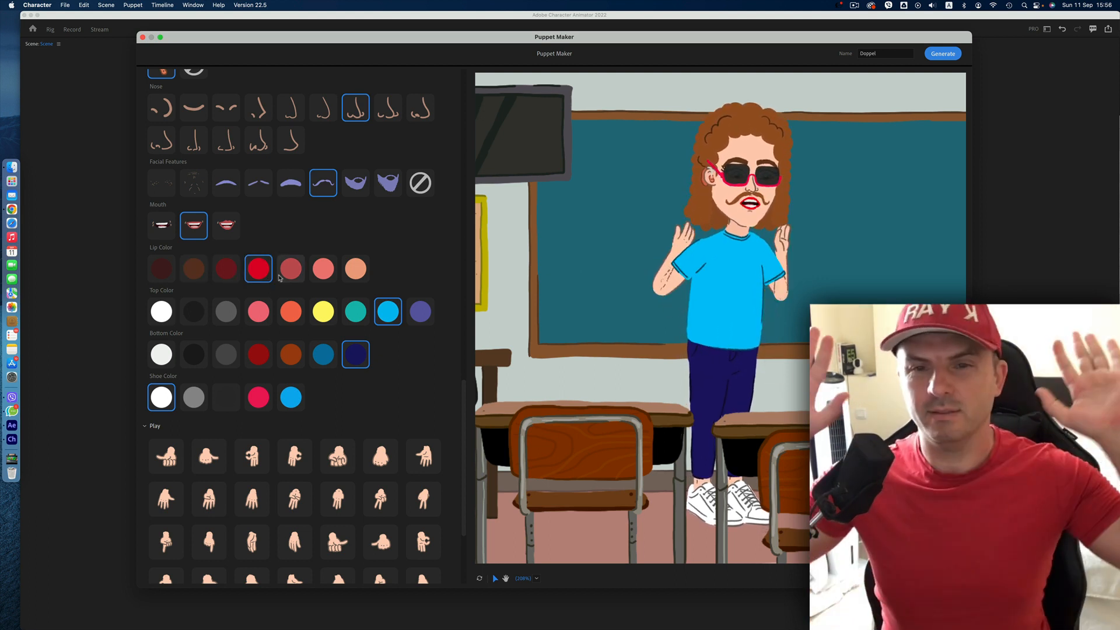
Step: Color the top orange, the bottoms dark red and the shoes blue, and generate the Doppel puppet
left_click(291, 311)
left_click(254, 353)
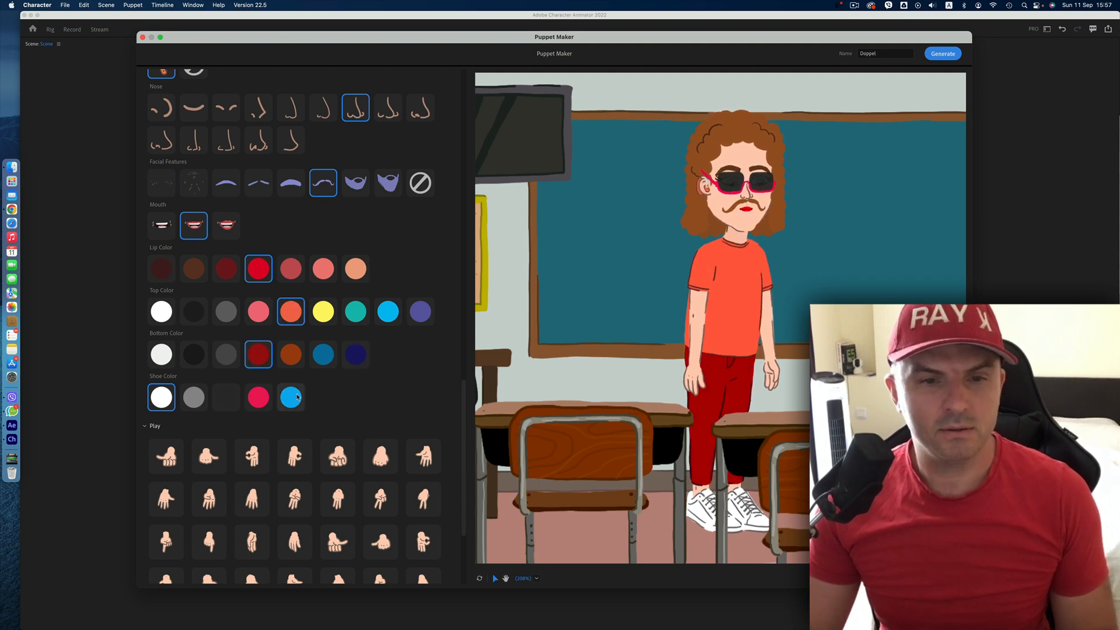
left_click(292, 398)
scroll(298, 403, "down", 3)
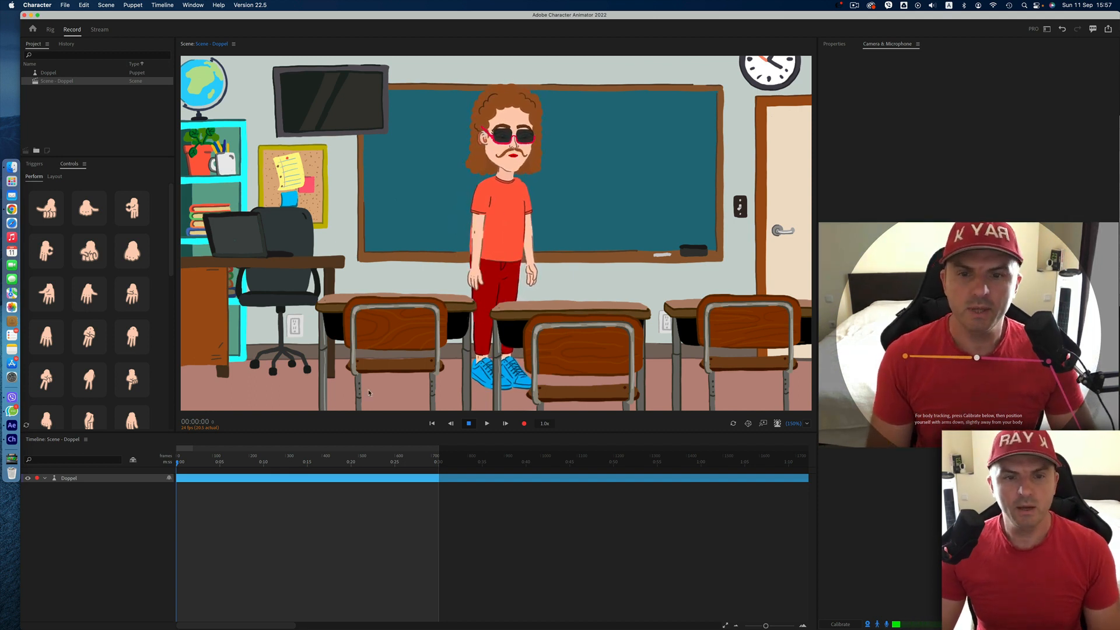
Step: Select the Doppel puppet in the timeline and record a camera and microphone performance of about 30 seconds
left_click(42, 480)
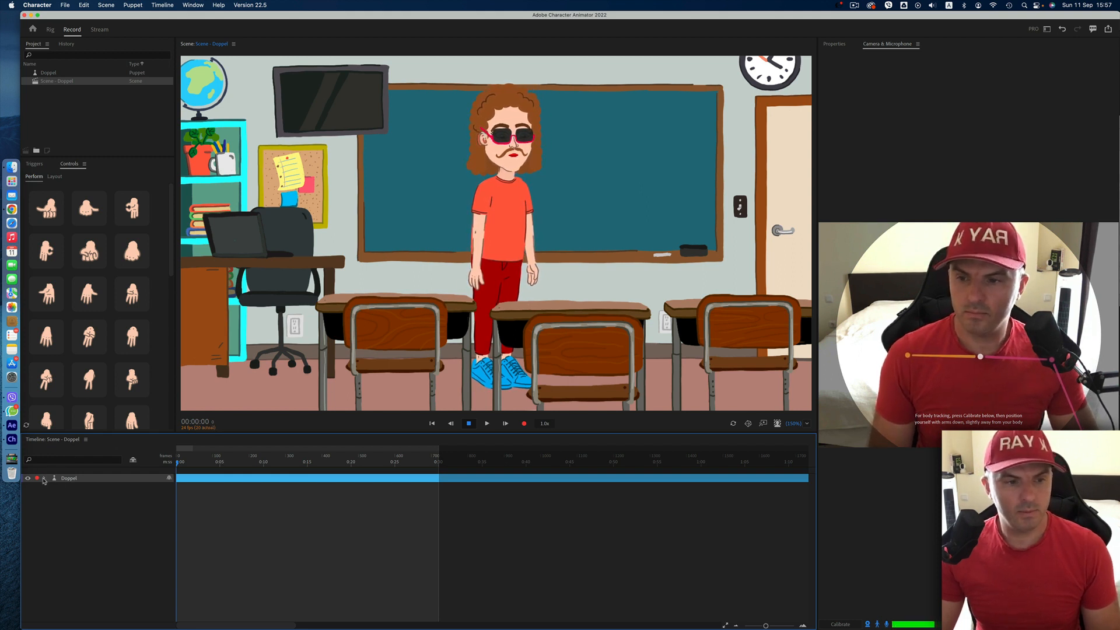
left_click(69, 488)
left_click(73, 481)
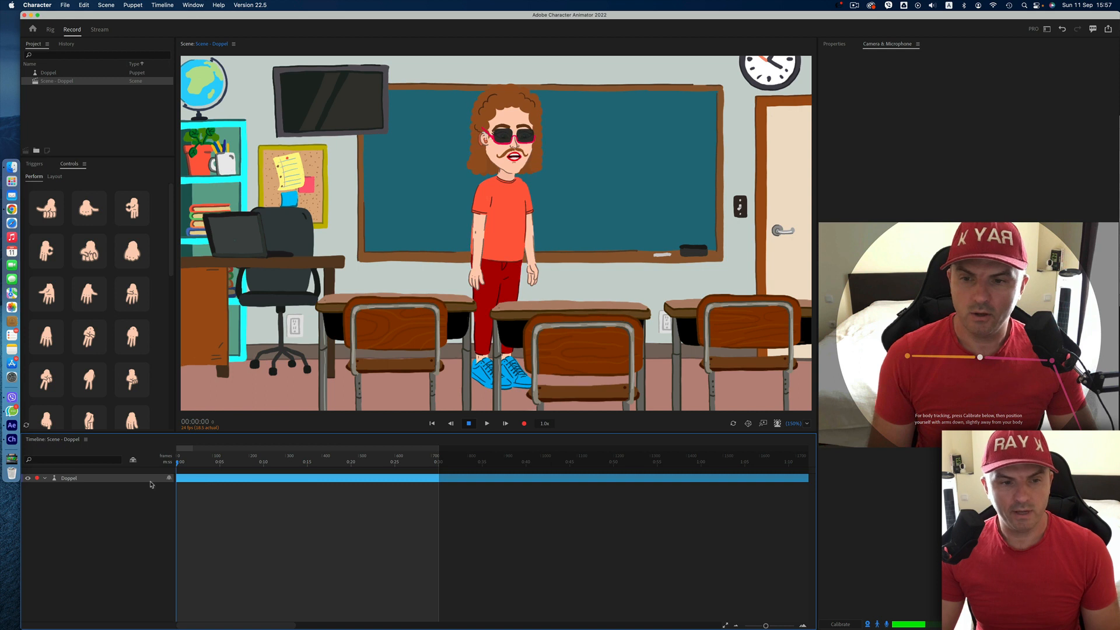
left_click(525, 425)
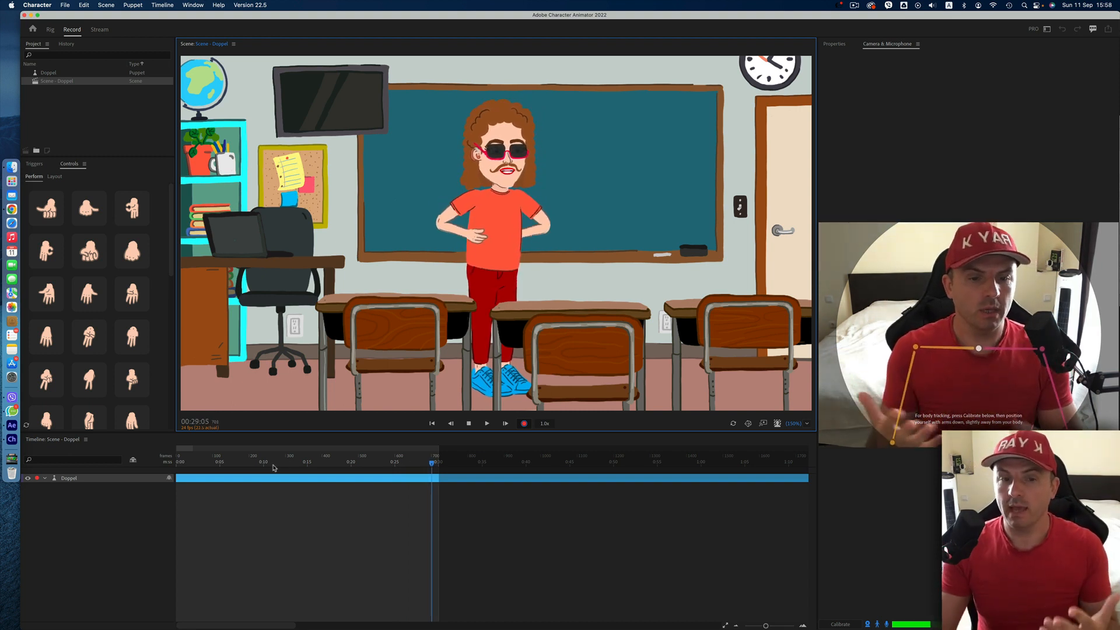
left_click(376, 570)
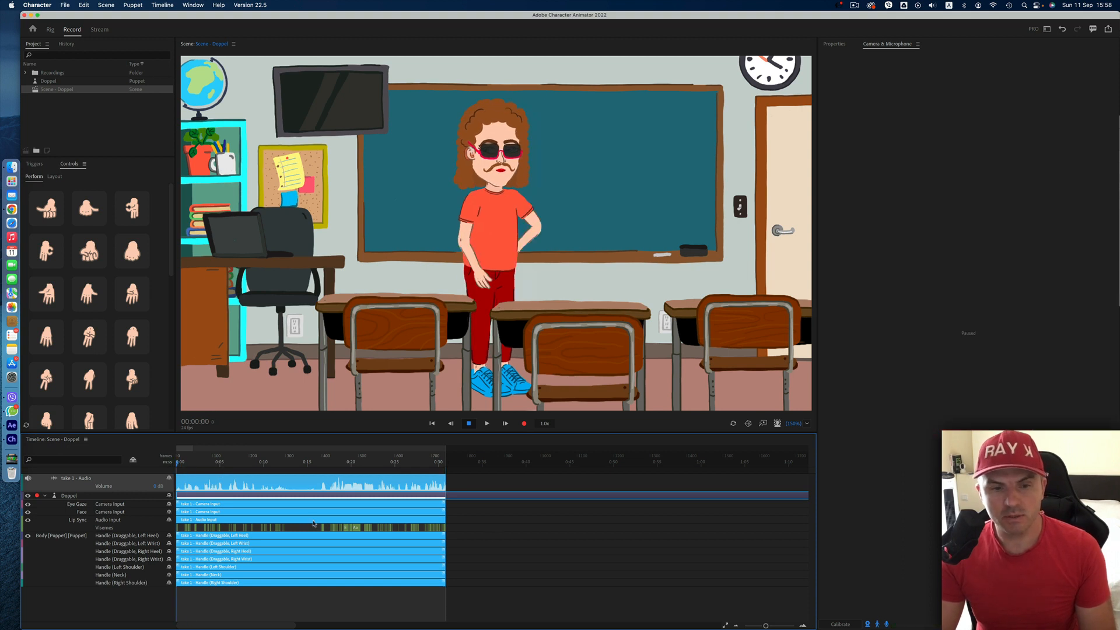
Step: Play back the first seconds of the recorded take and calibrate the camera tracking
key("space")
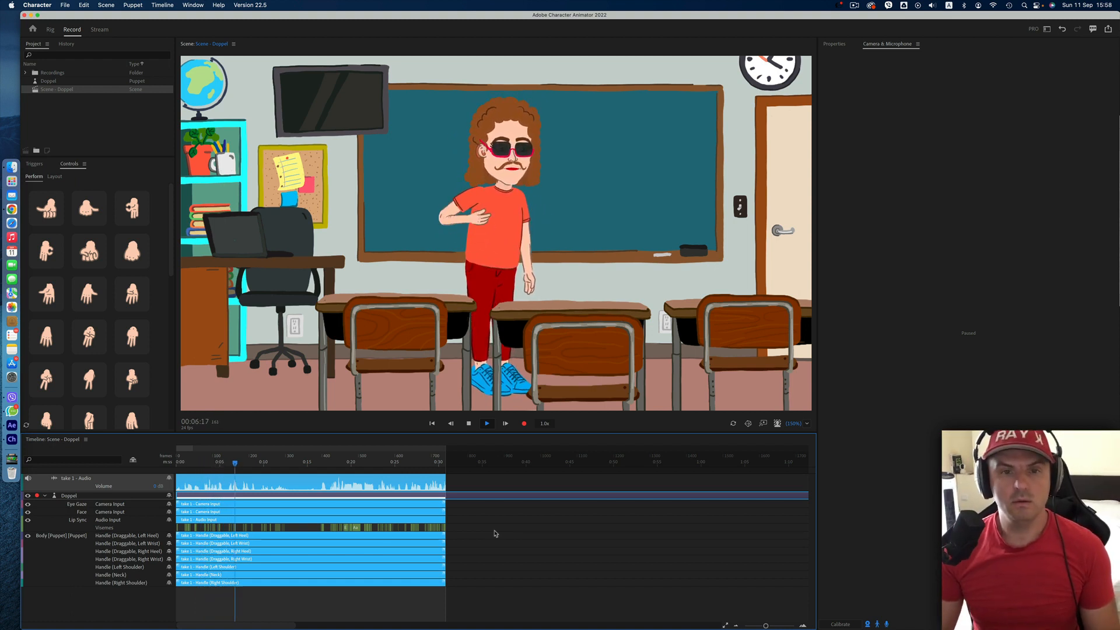
key("space")
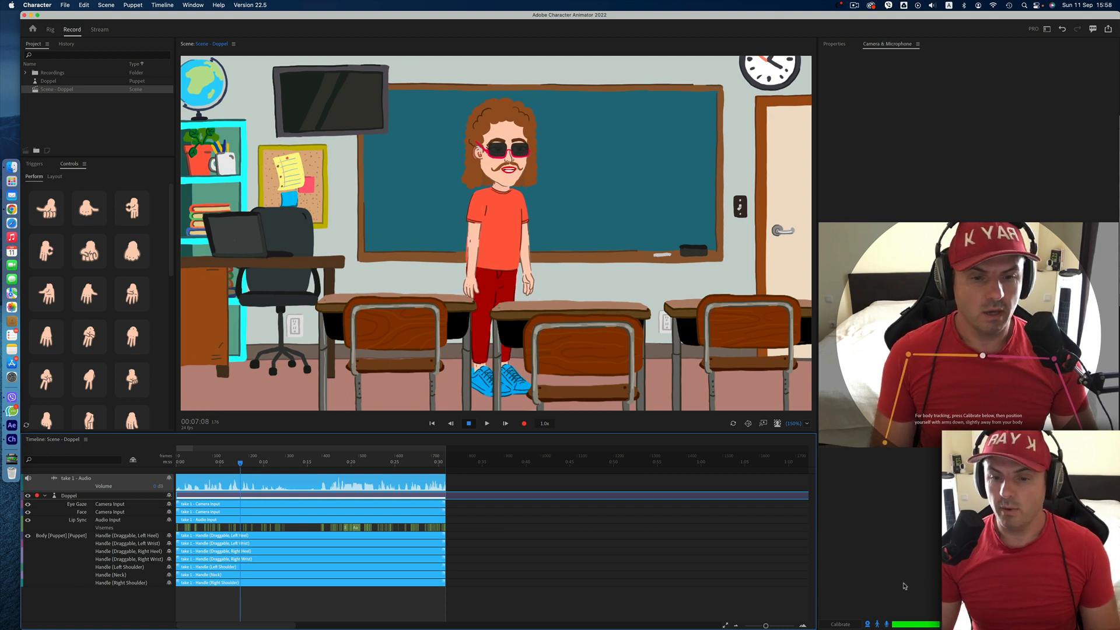
left_click(839, 624)
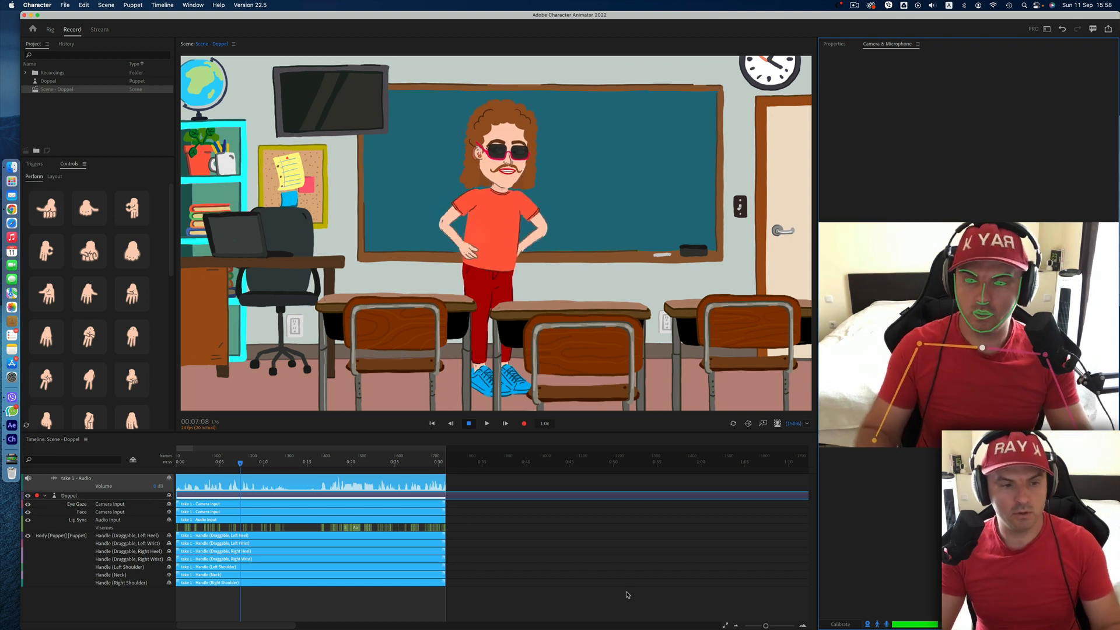
Step: Select the Doppel puppet track and switch the microphone and camera inputs off and back on
left_click(114, 549)
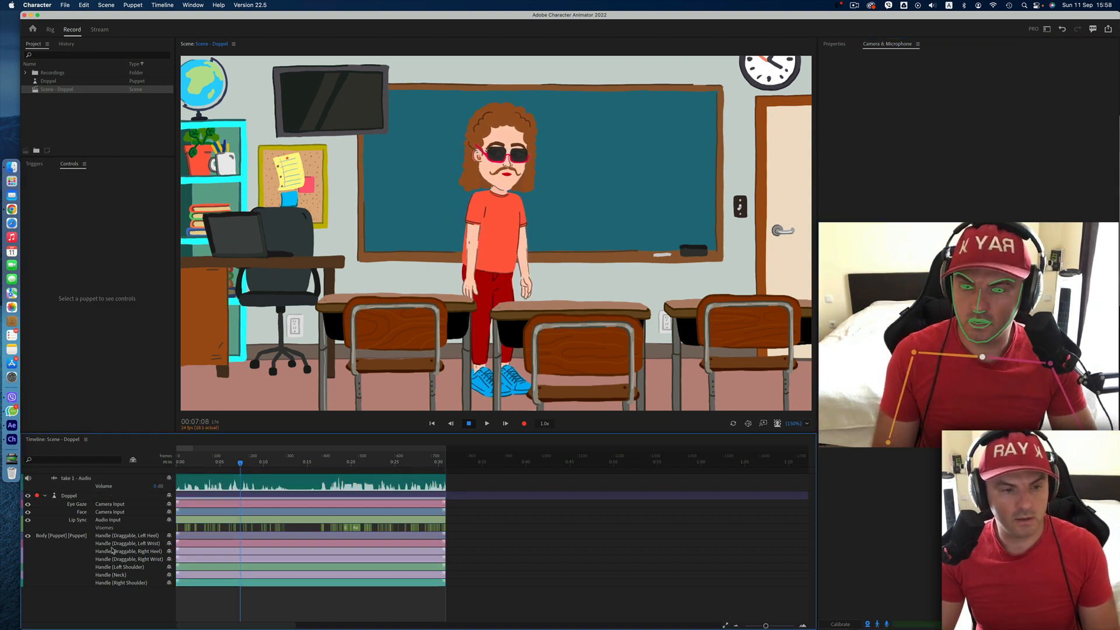
left_click(69, 497)
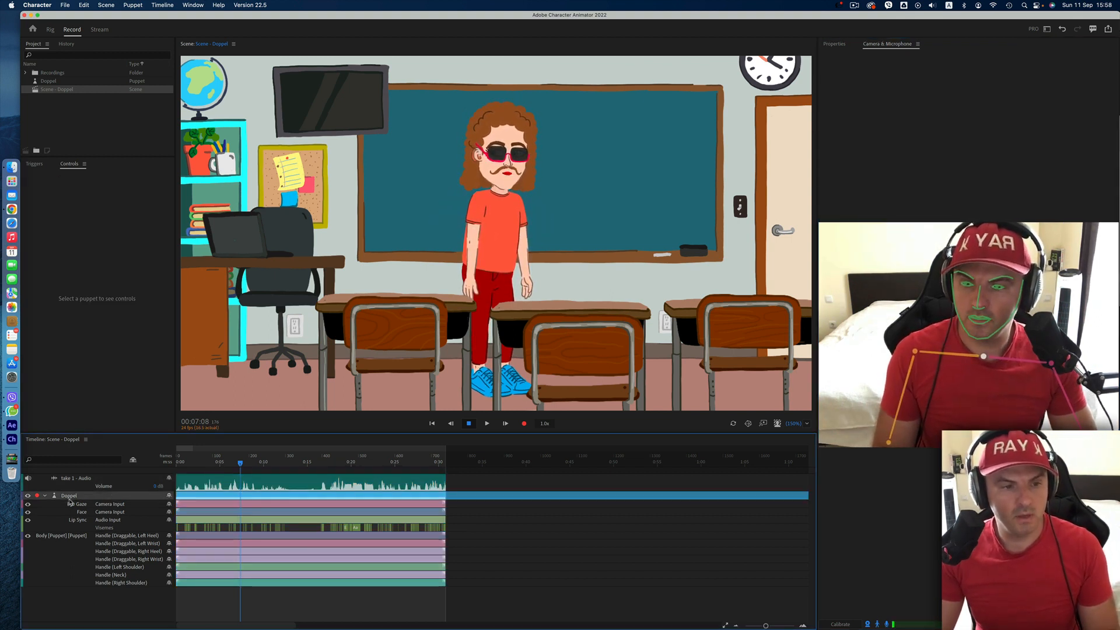
left_click(886, 624)
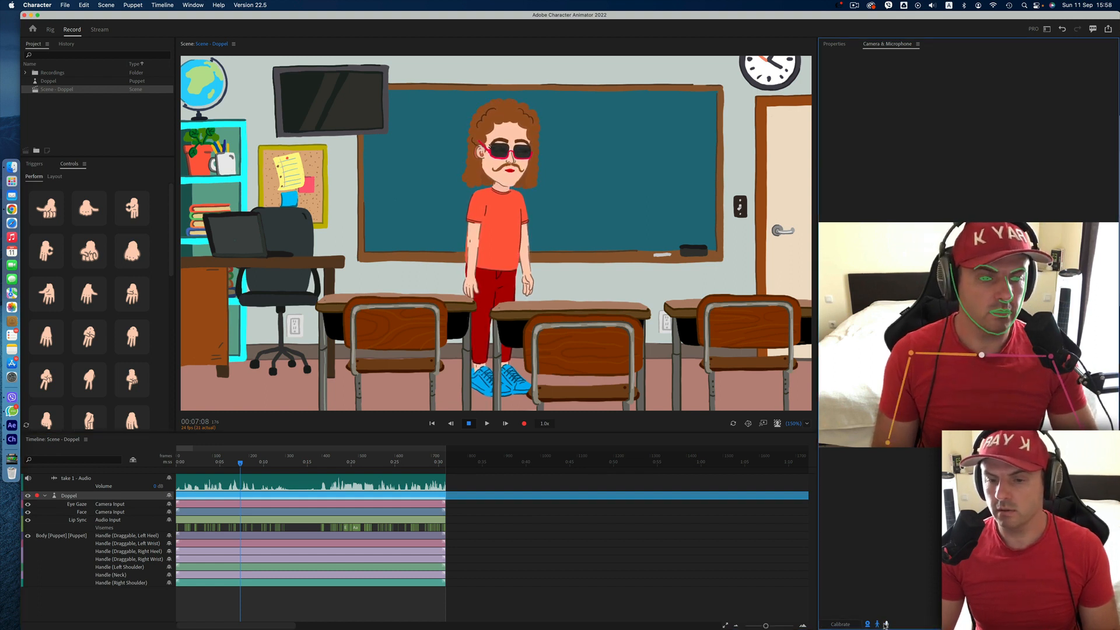
left_click(868, 624)
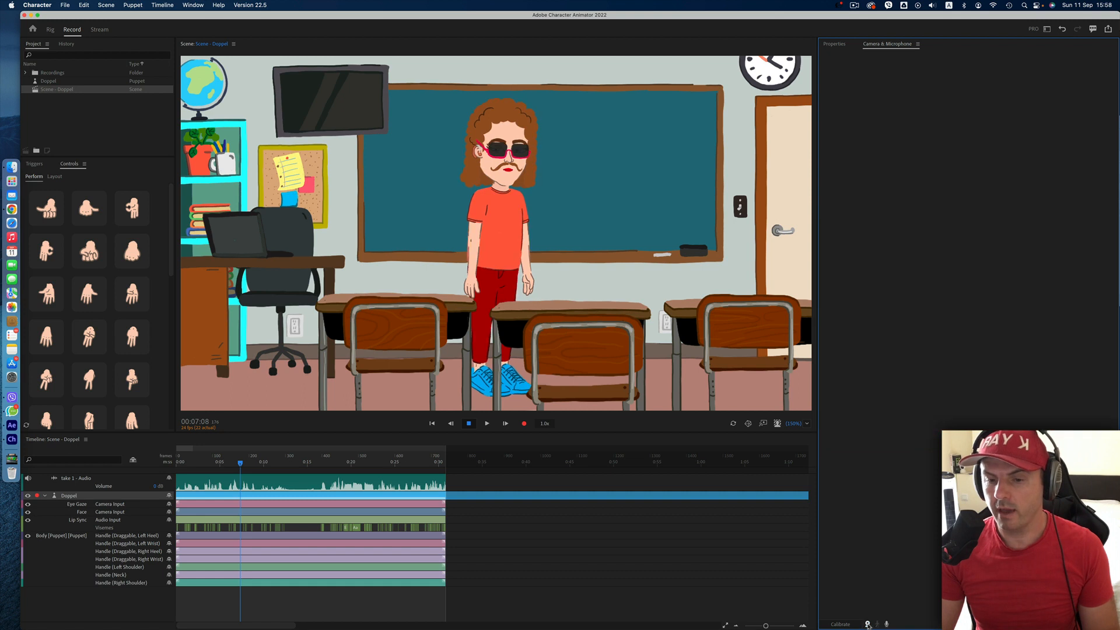
left_click(868, 624)
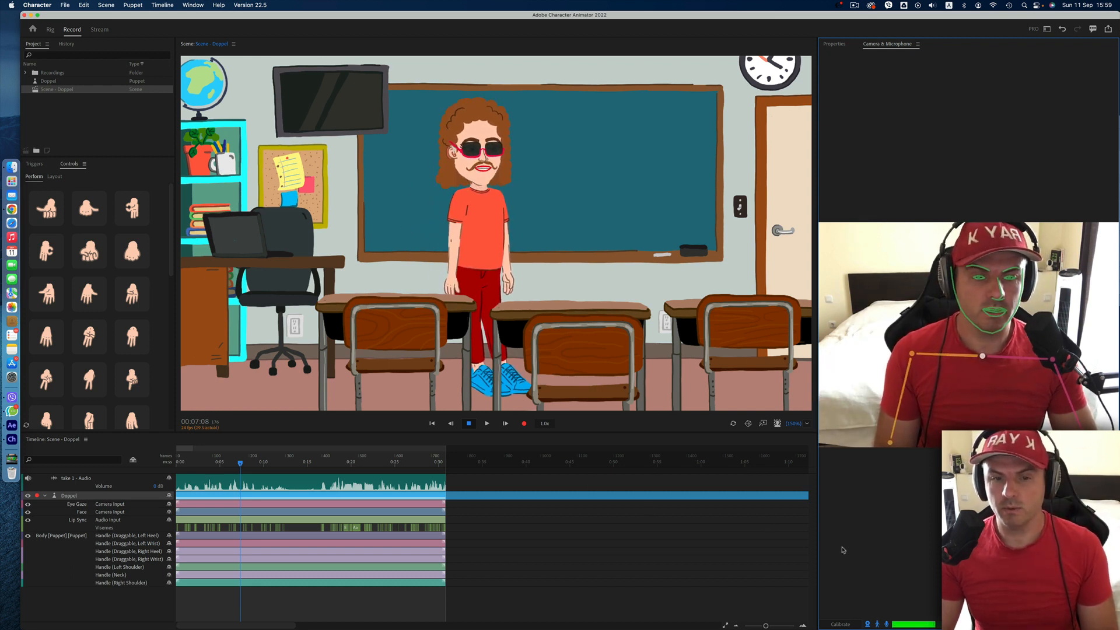
Step: Show the triggers in place of the puppet controls and move the playhead to 00:28:13, near the take's end
left_click(104, 523)
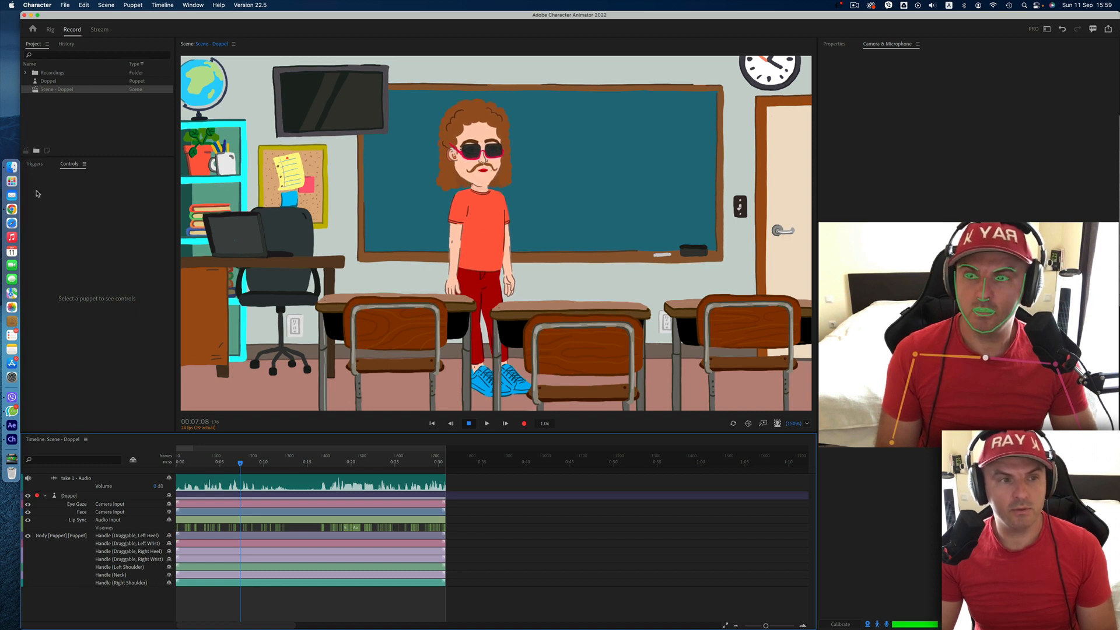
left_click(36, 165)
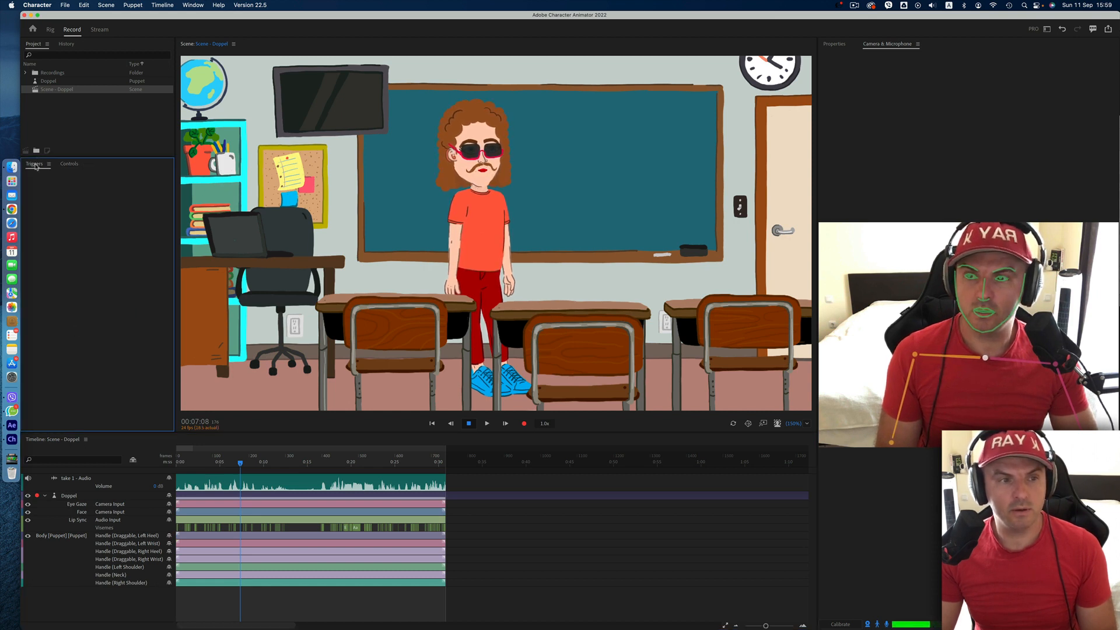
left_click(80, 482)
left_click_drag(189, 461, 163, 462)
left_click(426, 462)
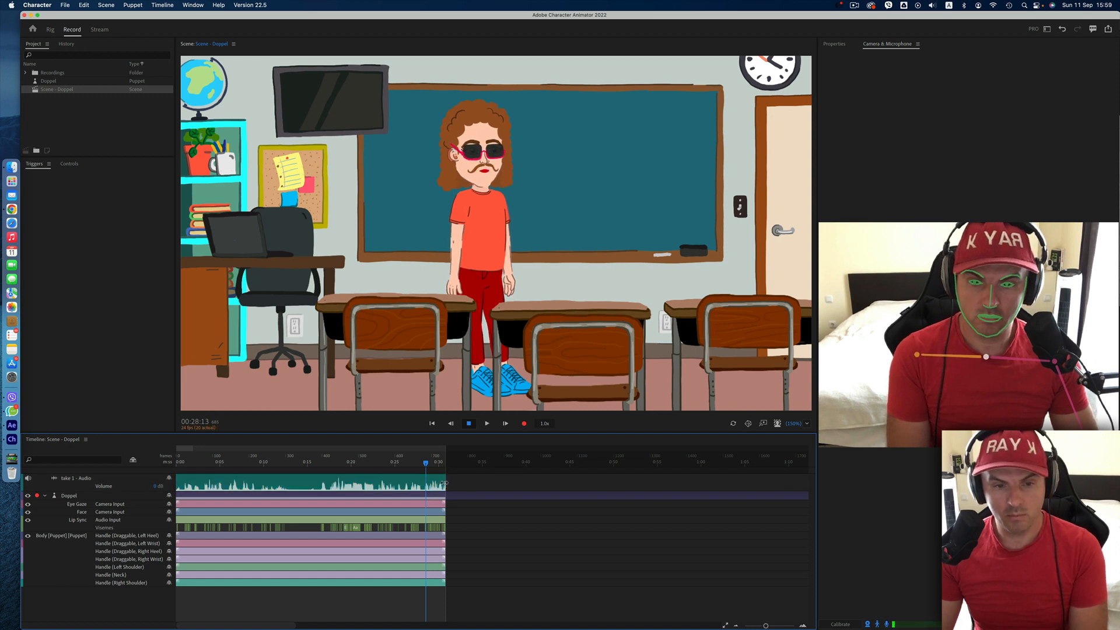
Step: Delete the first take's audio track and return the playhead to the scene's start
left_click_drag(433, 485, 342, 482)
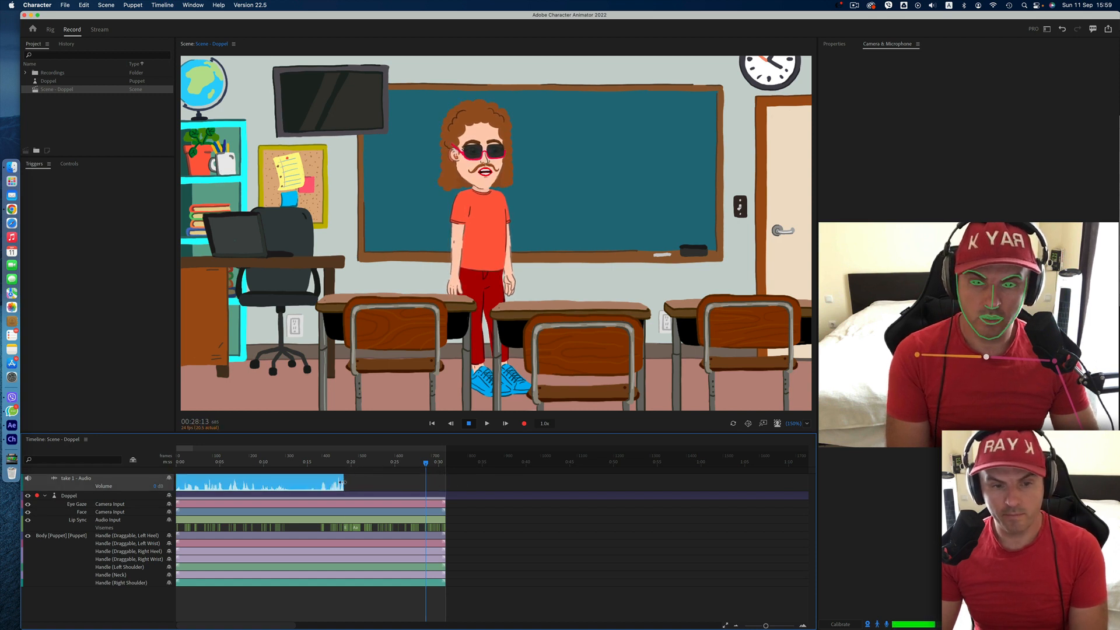
key("Delete")
left_click_drag(220, 463, 150, 467)
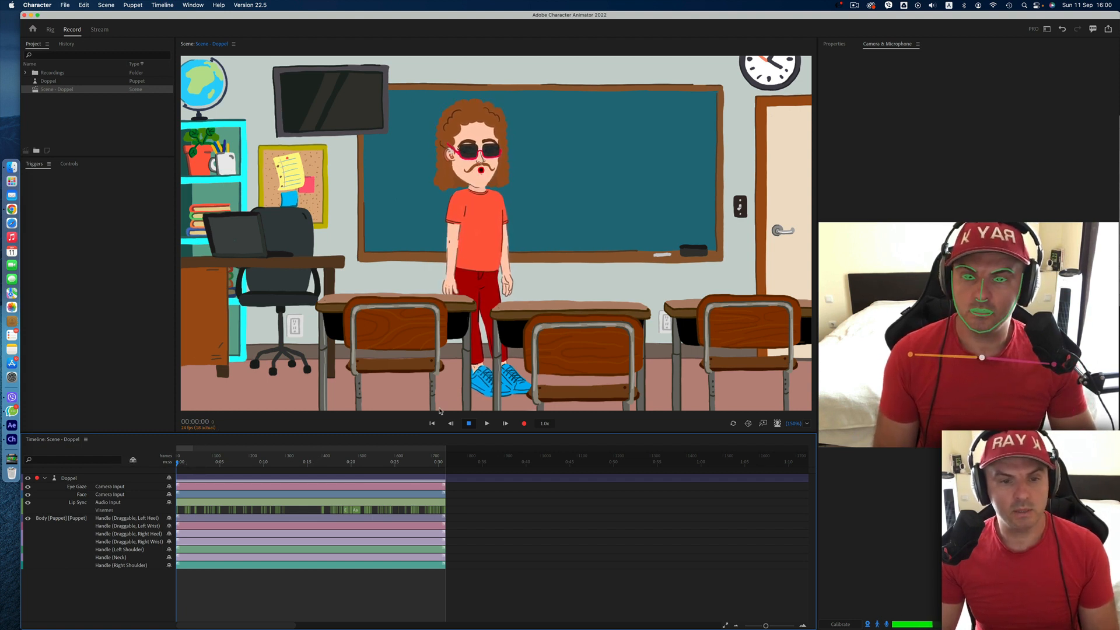
Step: Select the Doppel puppet track, record a second performance of about 24 seconds, and move the playhead to 00:16:23
left_click(68, 479)
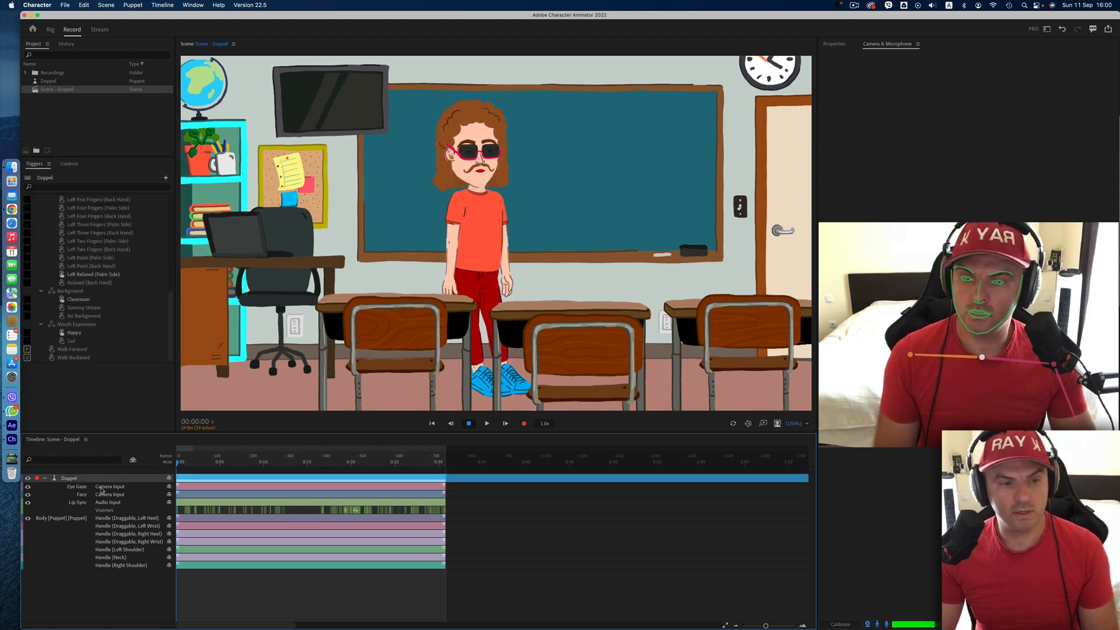
left_click(524, 424)
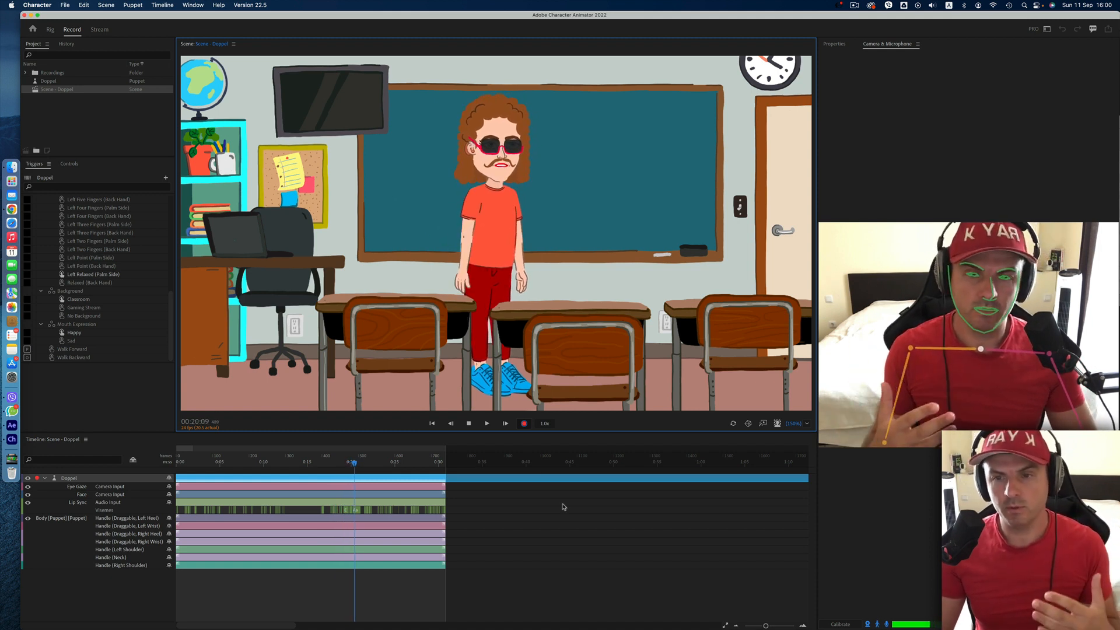
left_click(489, 502)
left_click(525, 425)
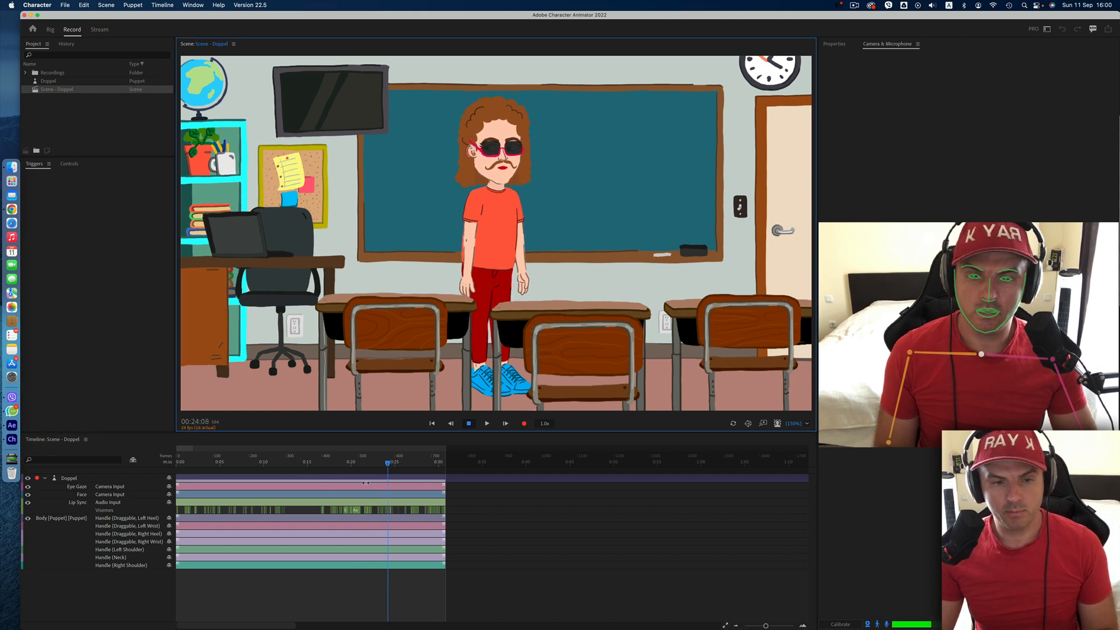
left_click_drag(255, 464, 324, 464)
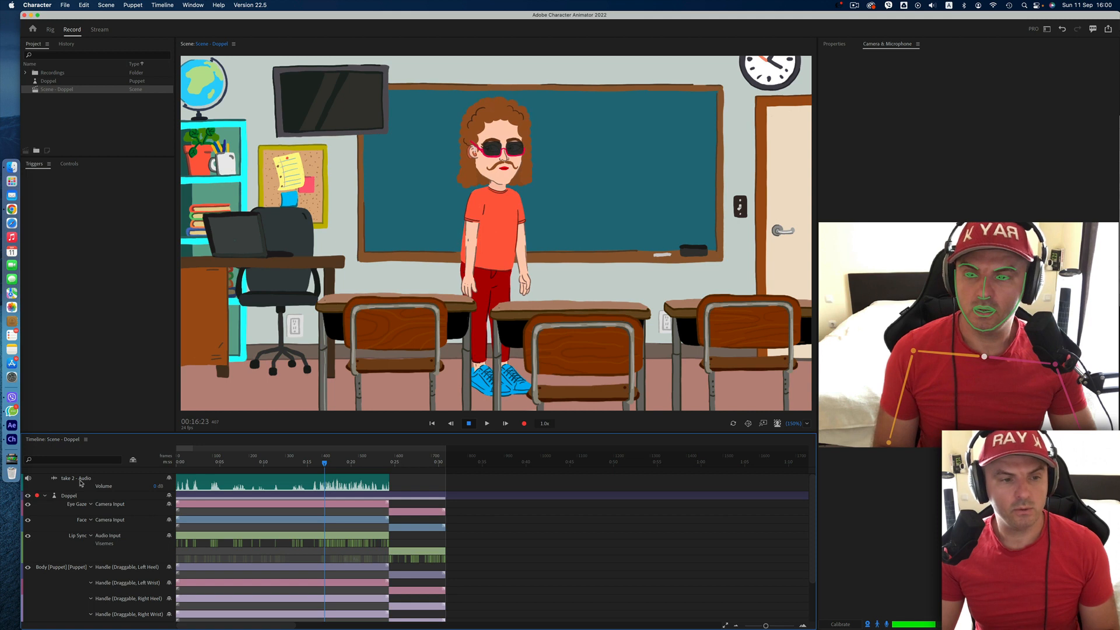
Step: Select the Doppel track and examine its left-hand triggers, including Left Five Fingers (Back Hand) and Left Relaxed (Palm Side)
left_click(73, 497)
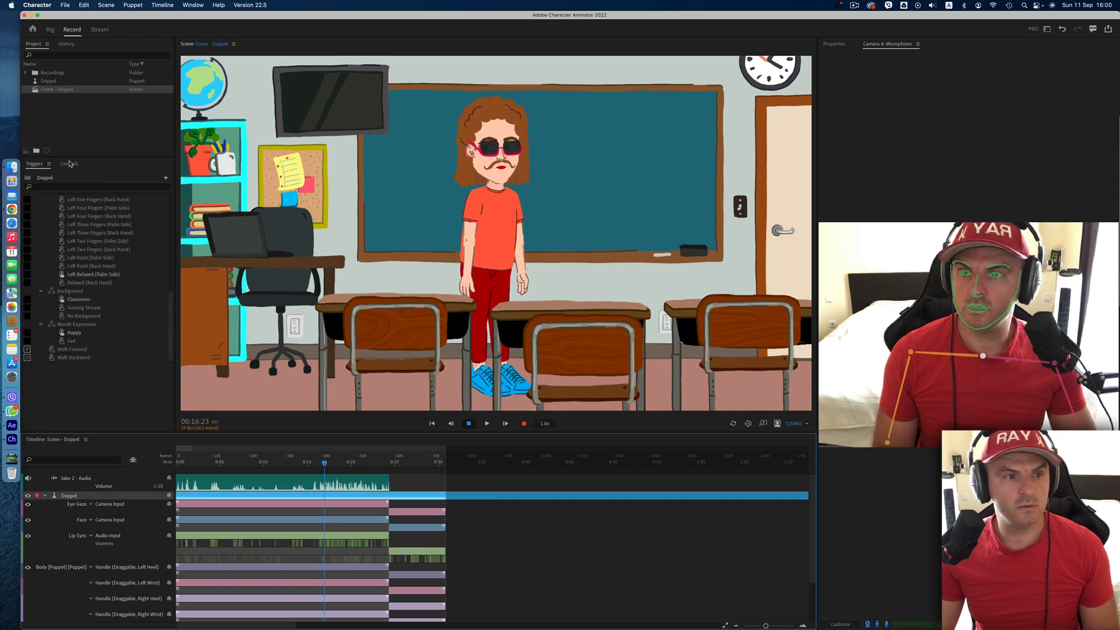
left_click(27, 200)
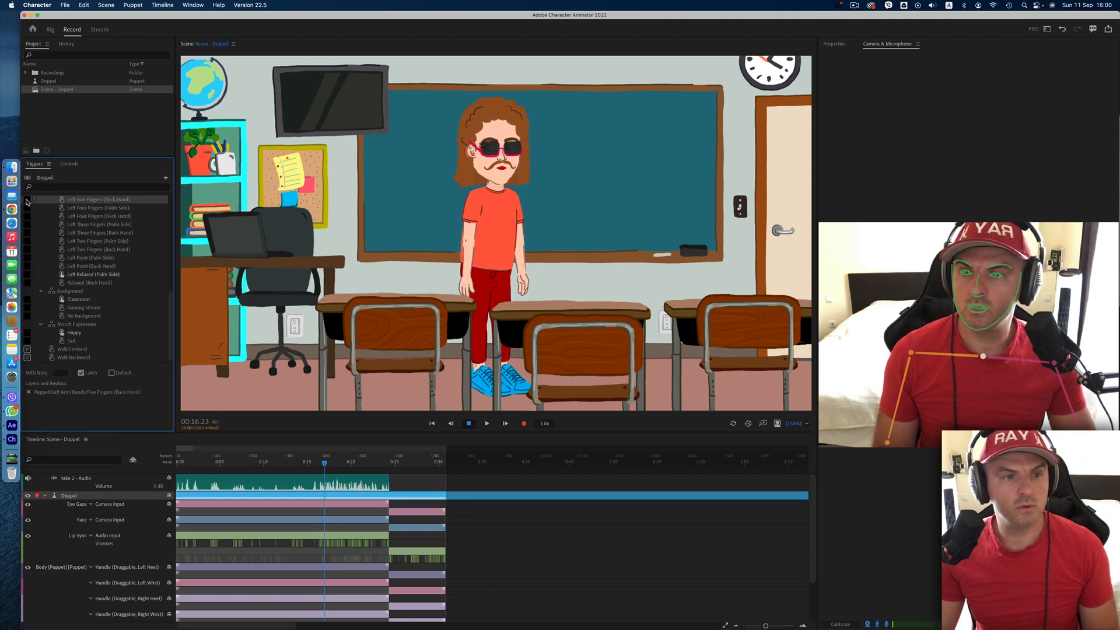
left_click(29, 283)
left_click(75, 274)
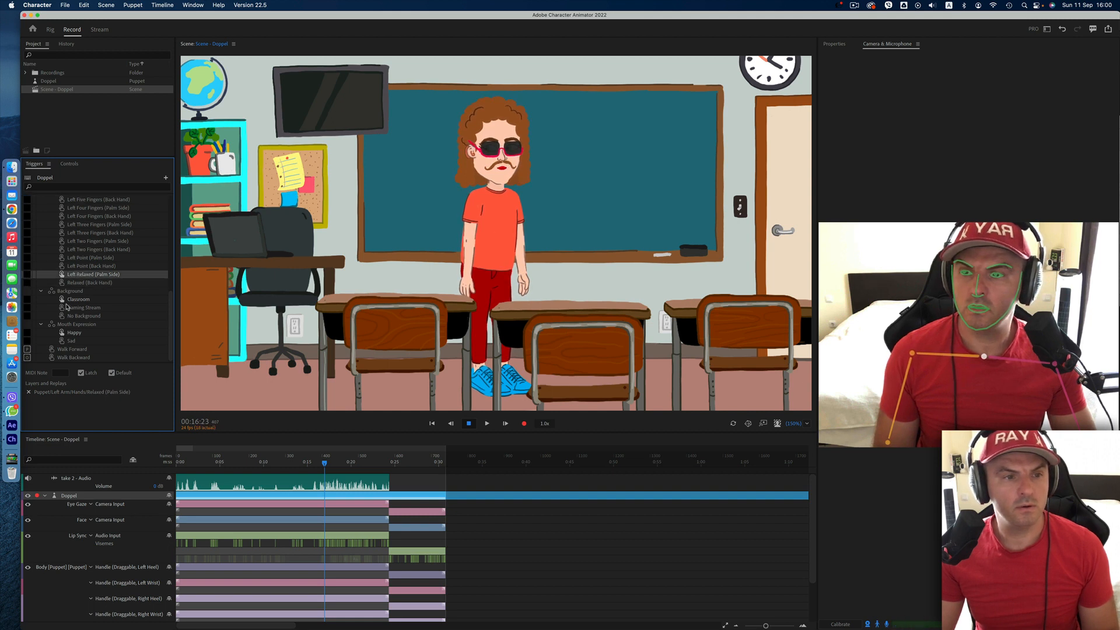
Step: Turn off the Latch and Default options of the Classroom background trigger
left_click(76, 300)
left_click(82, 297)
left_click(80, 285)
left_click(82, 300)
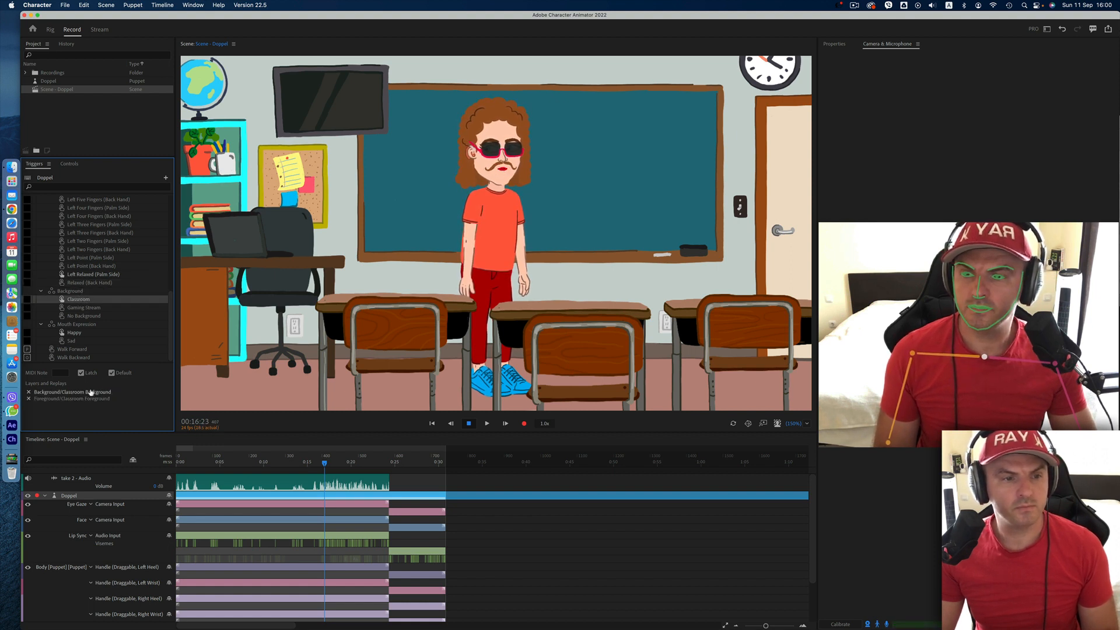
left_click(112, 373)
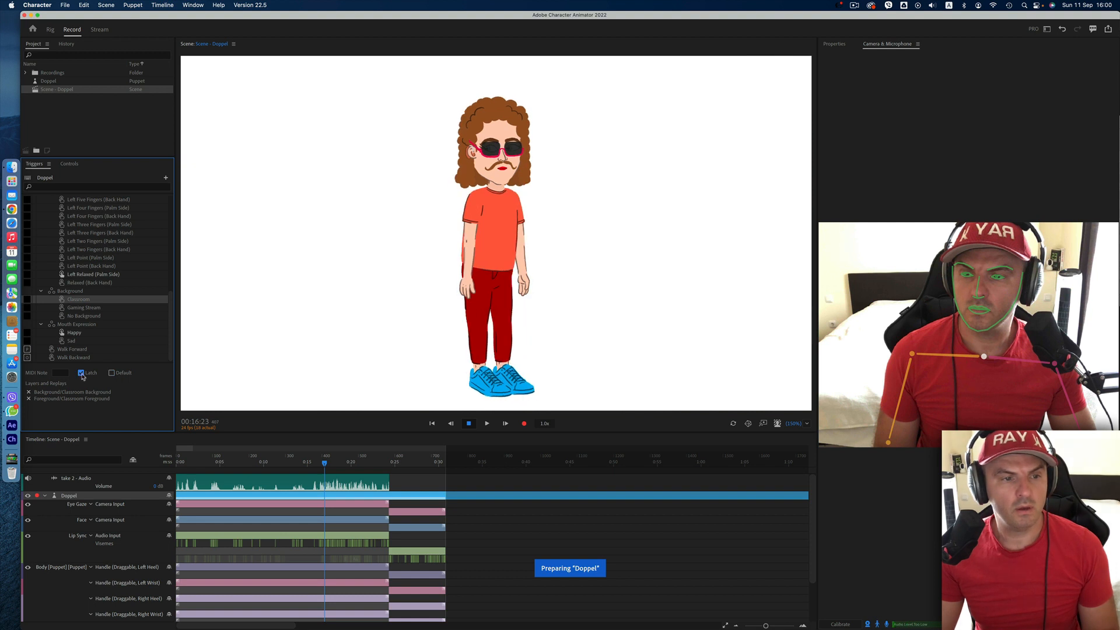
left_click(112, 372)
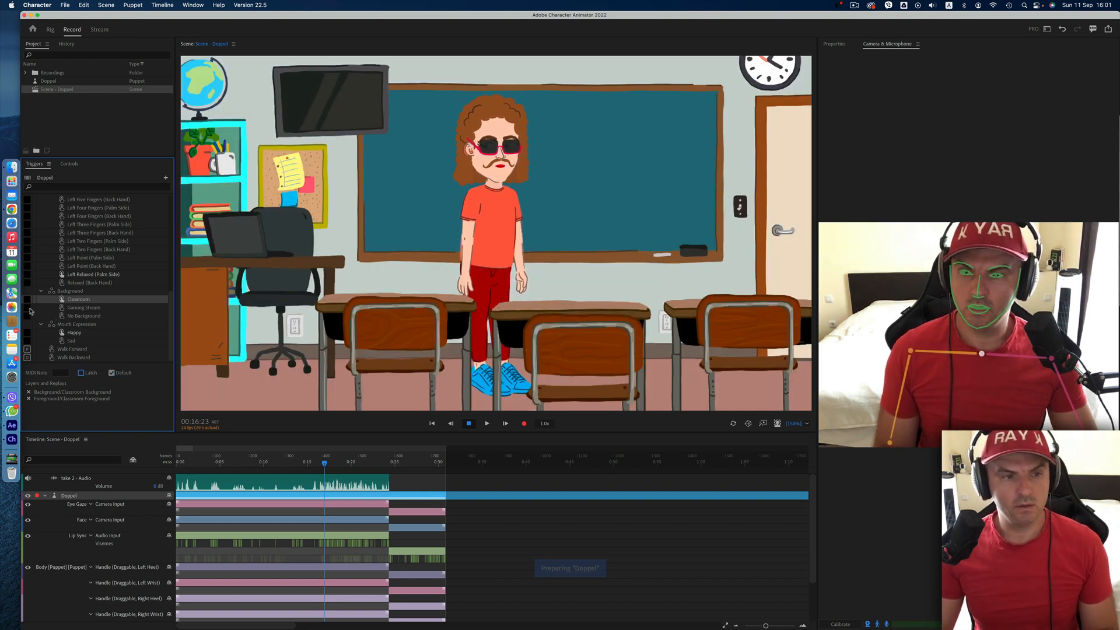
left_click(112, 373)
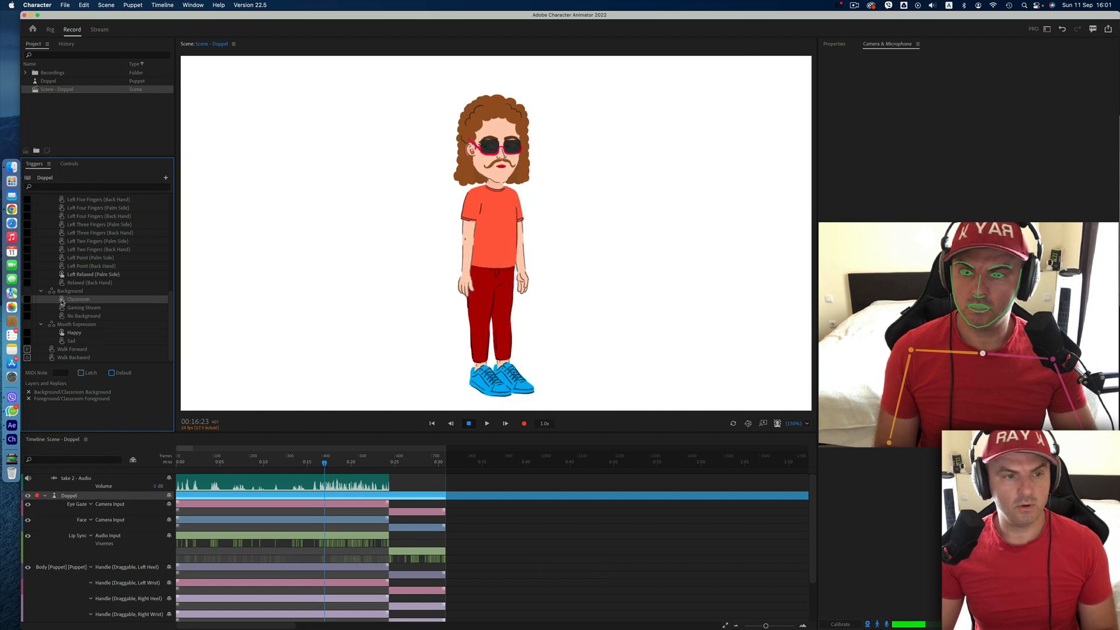
Step: Try Gaming Stream as the default background trigger, clear that default again, and select the Happy mouth expression trigger
left_click(111, 373)
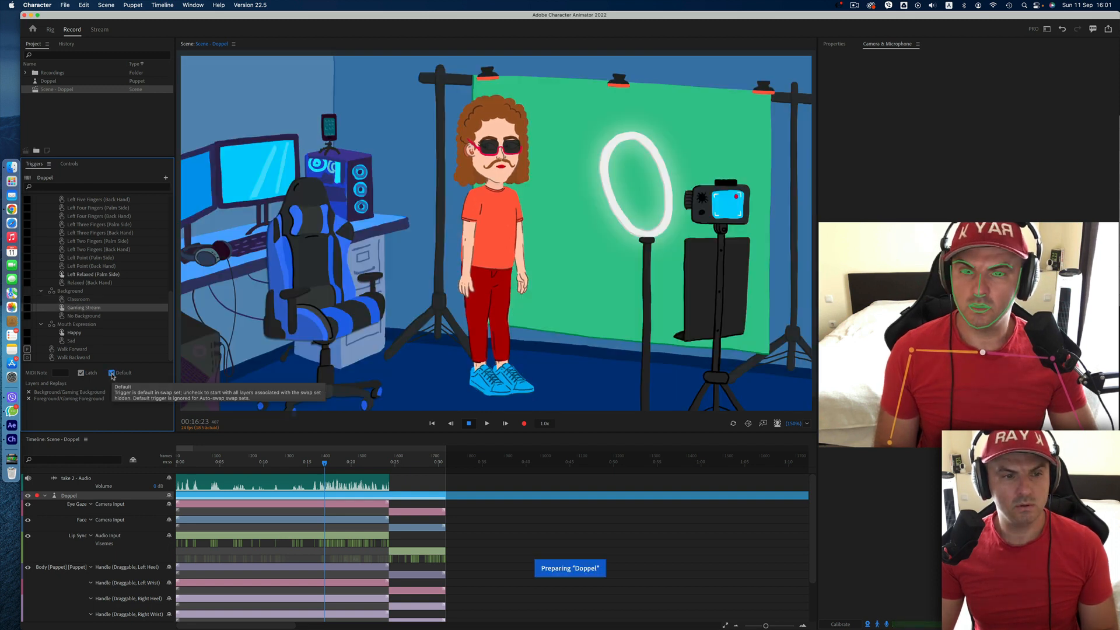
left_click(112, 374)
left_click(85, 317)
left_click(80, 335)
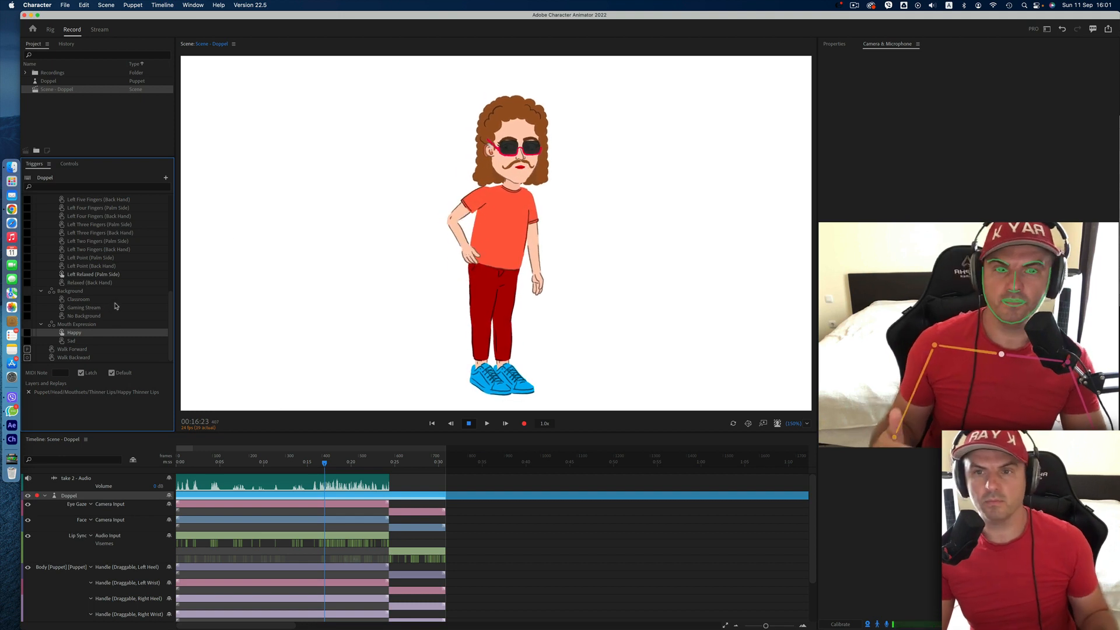
Step: Examine the Face behavior settings in the Doppel puppet's properties
left_click(835, 44)
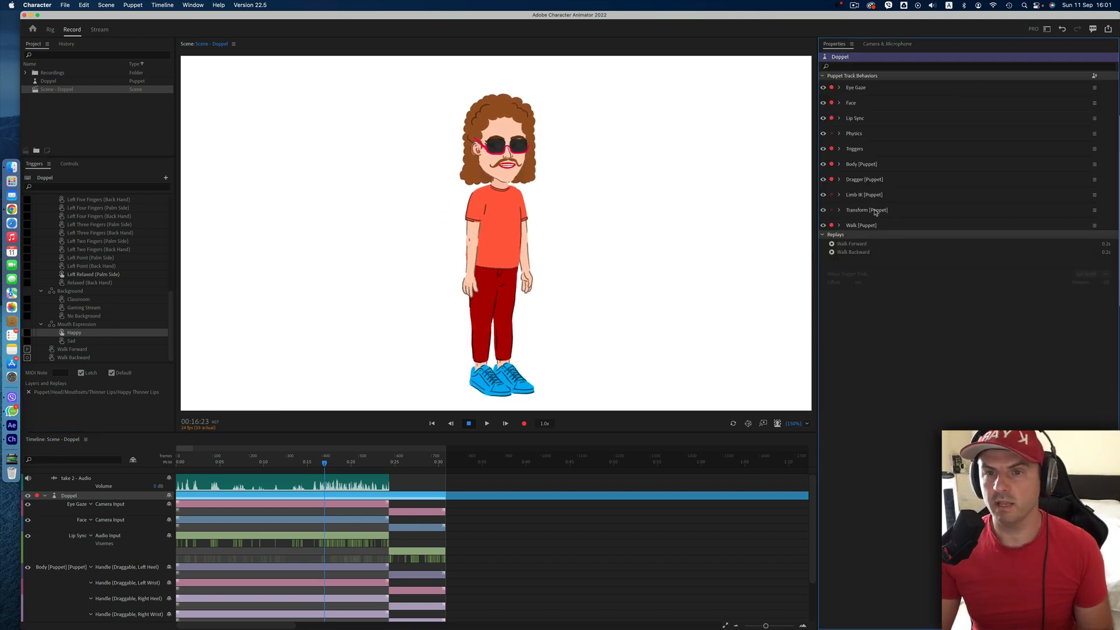
left_click(839, 103)
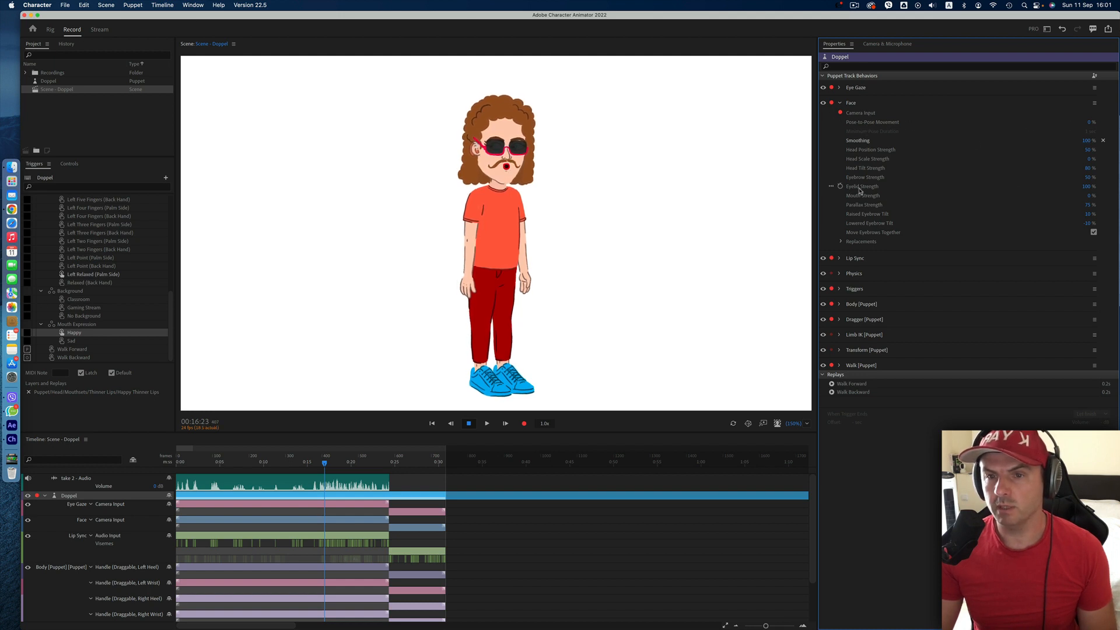
left_click(839, 103)
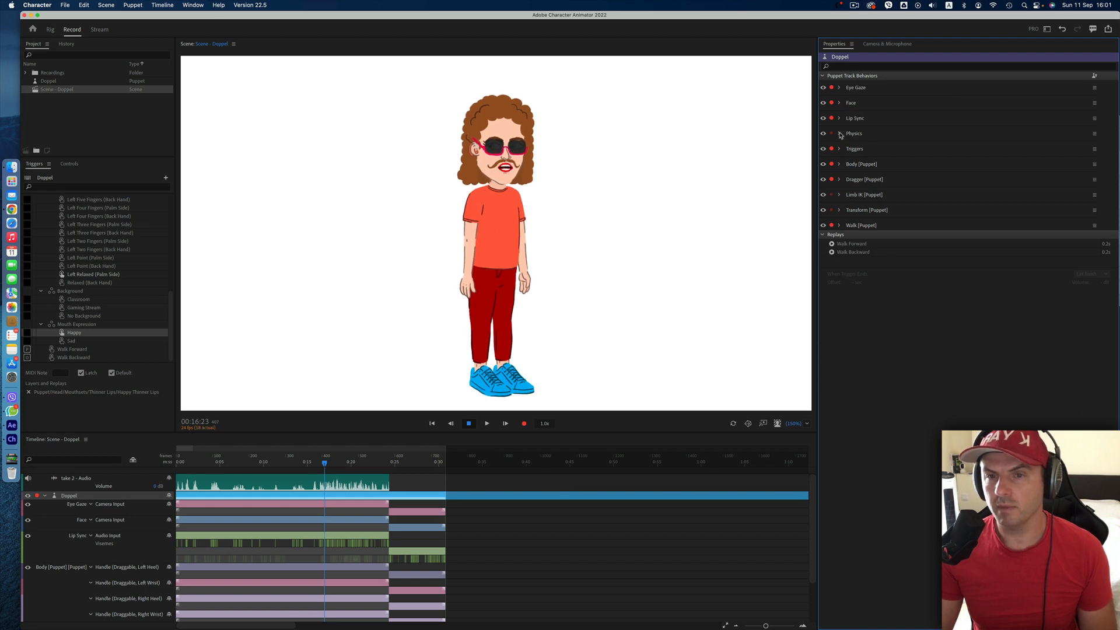
Step: Enable Head, Left Elbow and Right Elbow among the tracked handles of the puppet's Body behavior
left_click(839, 165)
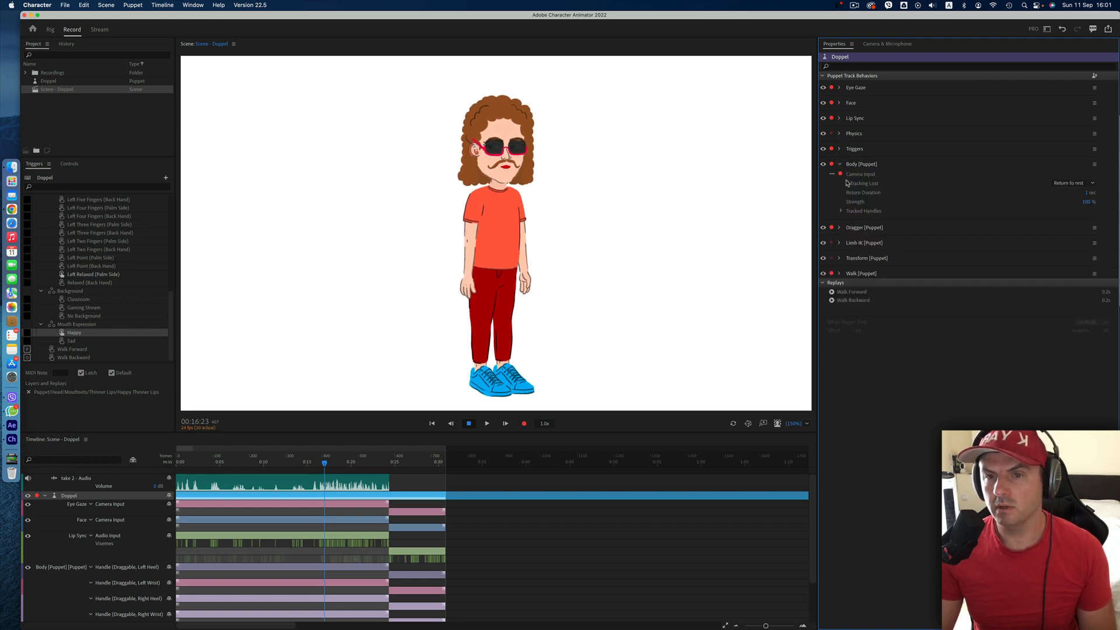
left_click(841, 212)
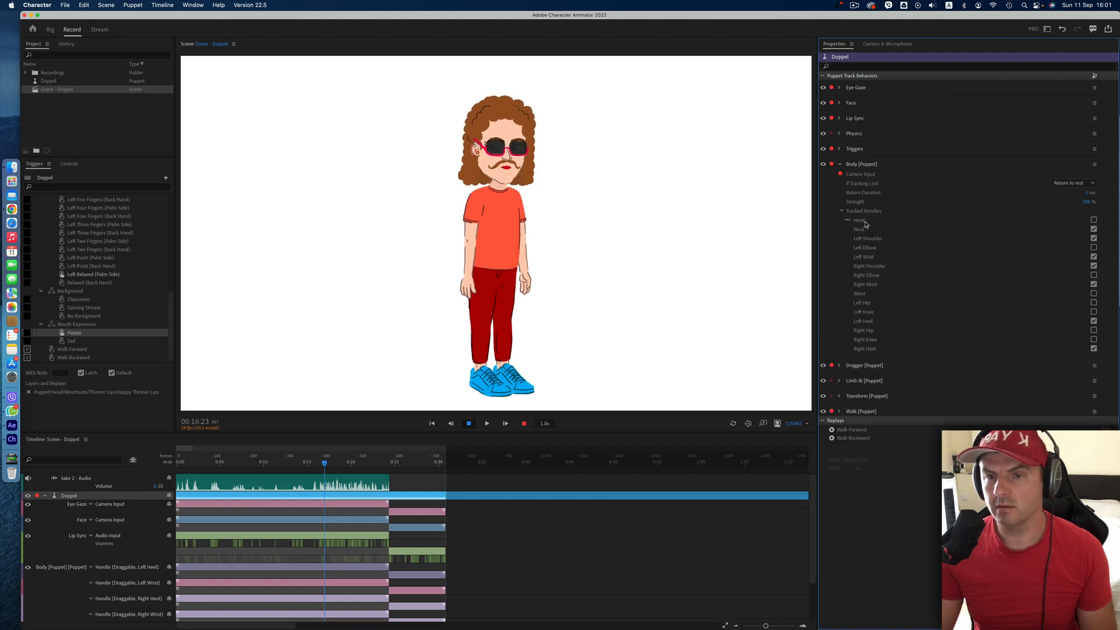
left_click(1093, 220)
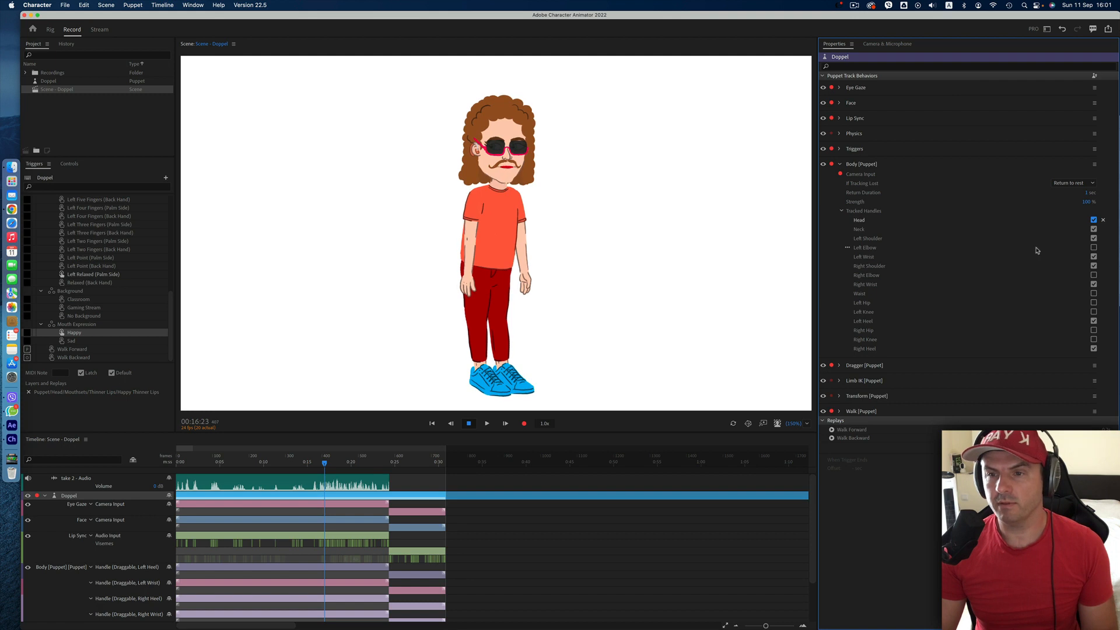
left_click(1095, 248)
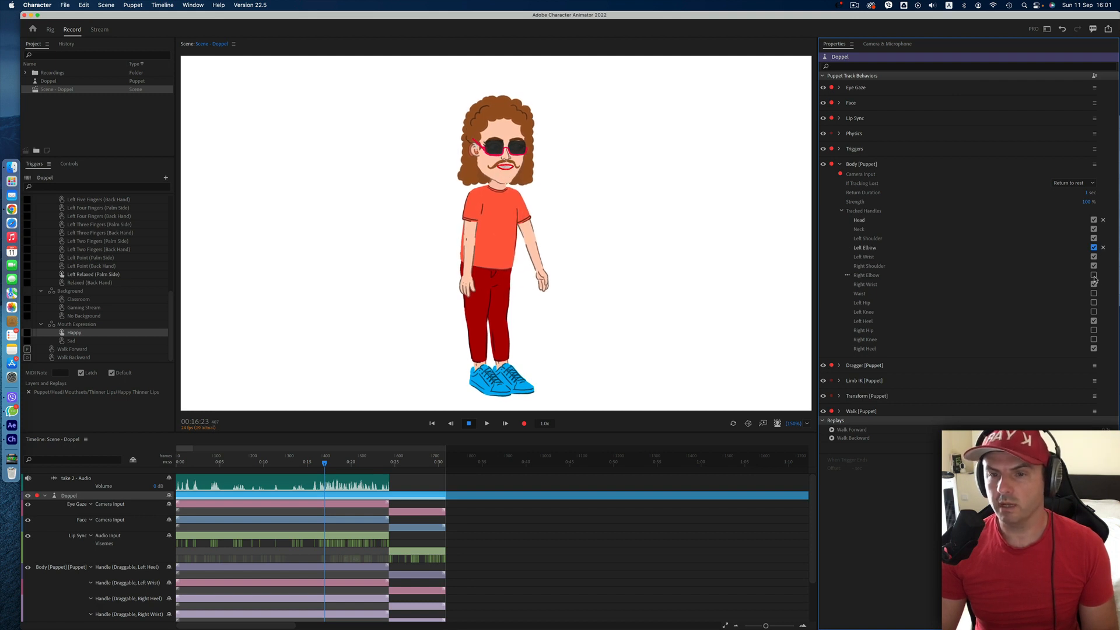
left_click(1095, 276)
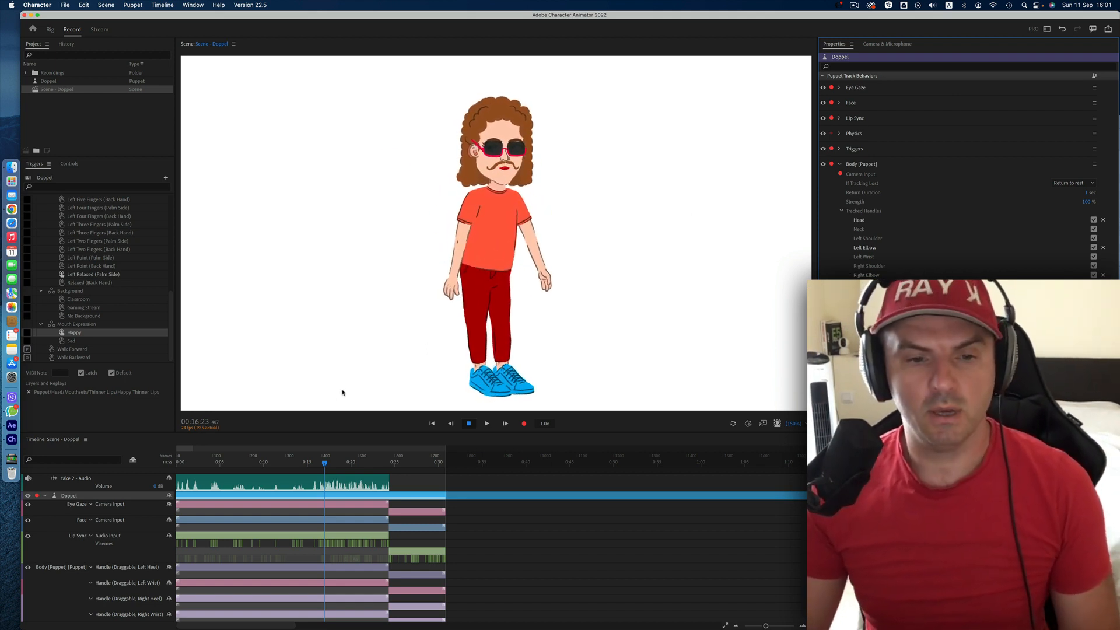
Step: Deselect the puppet and play back the second take from the start of the scene
left_click(538, 575)
left_click(364, 461)
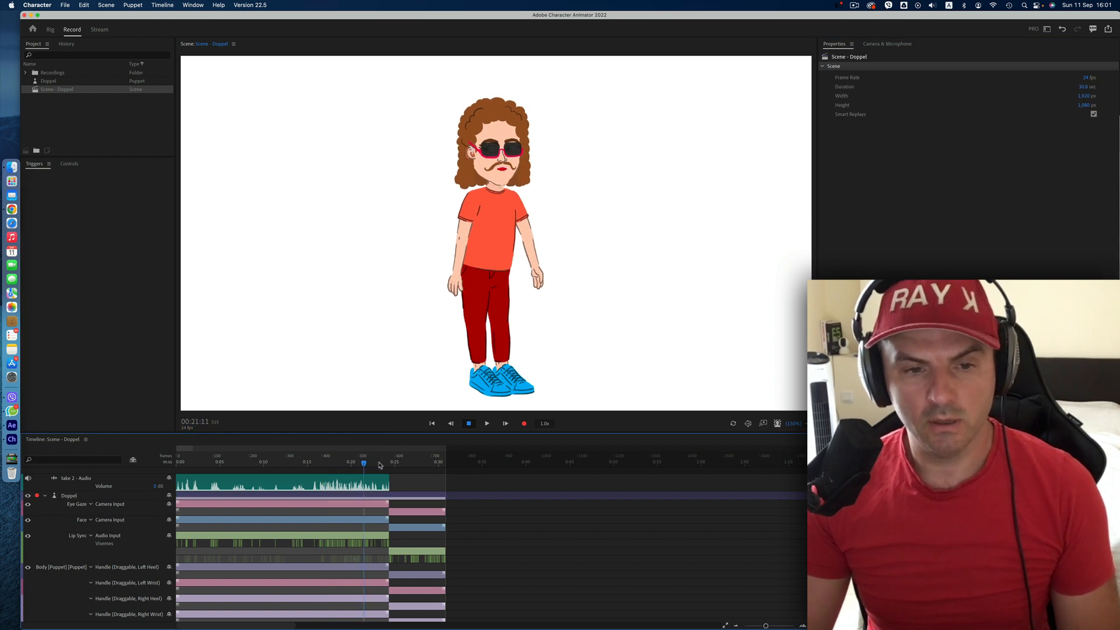
left_click_drag(185, 463, 154, 462)
key("space")
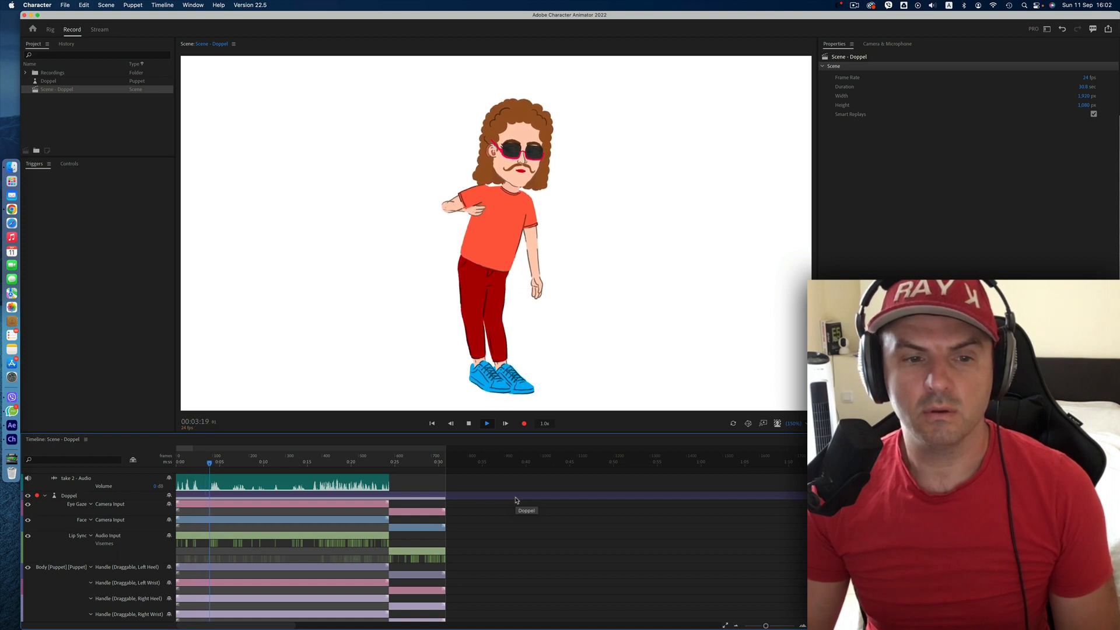
scroll(295, 484, "right", 5)
scroll(295, 485, "left", 5)
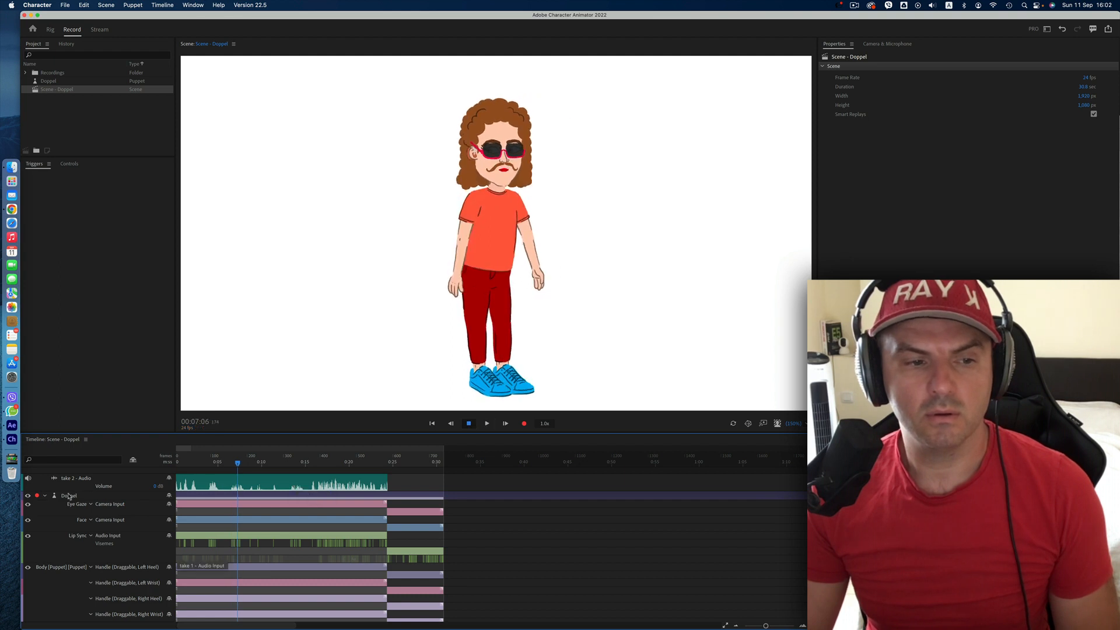
Step: Collapse the Doppel track and open the name of the take 2 audio track for renaming
left_click(46, 497)
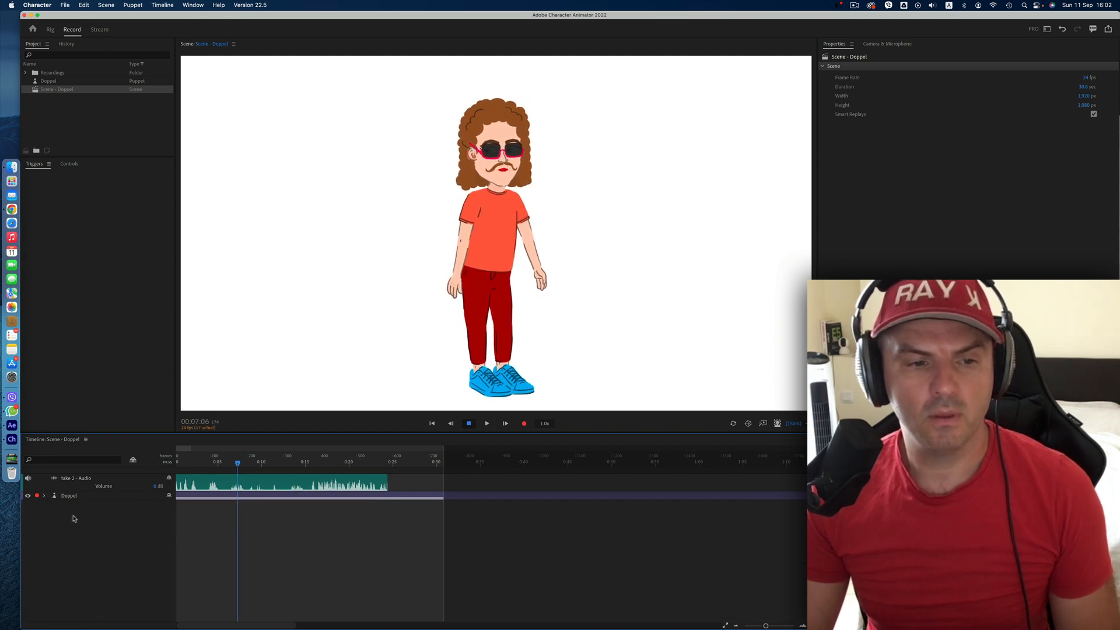
left_click(123, 482)
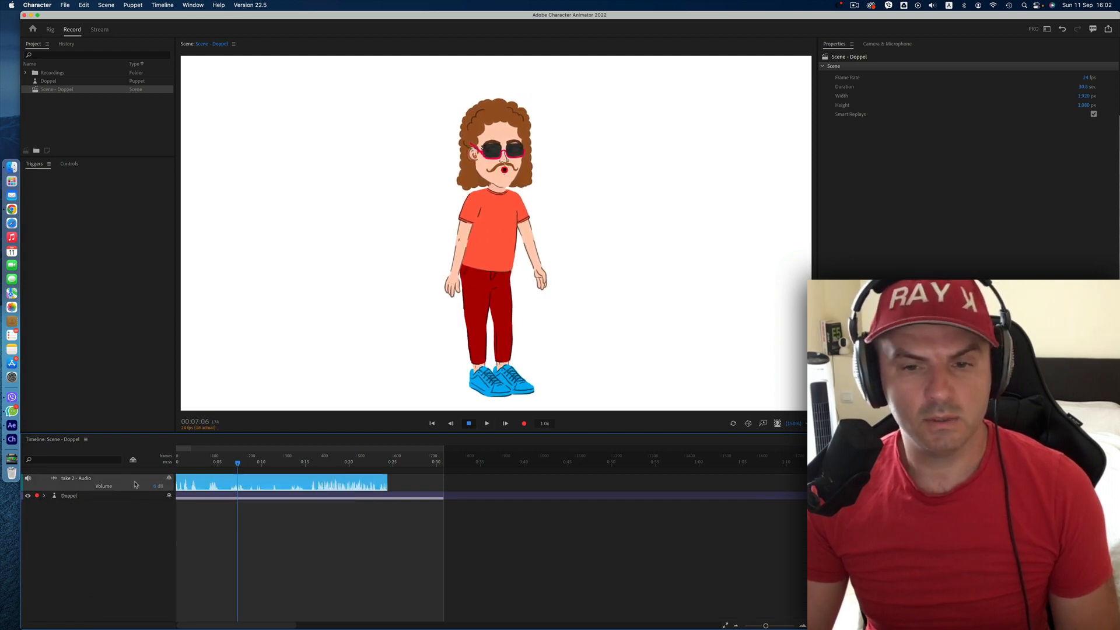
right_click(121, 482)
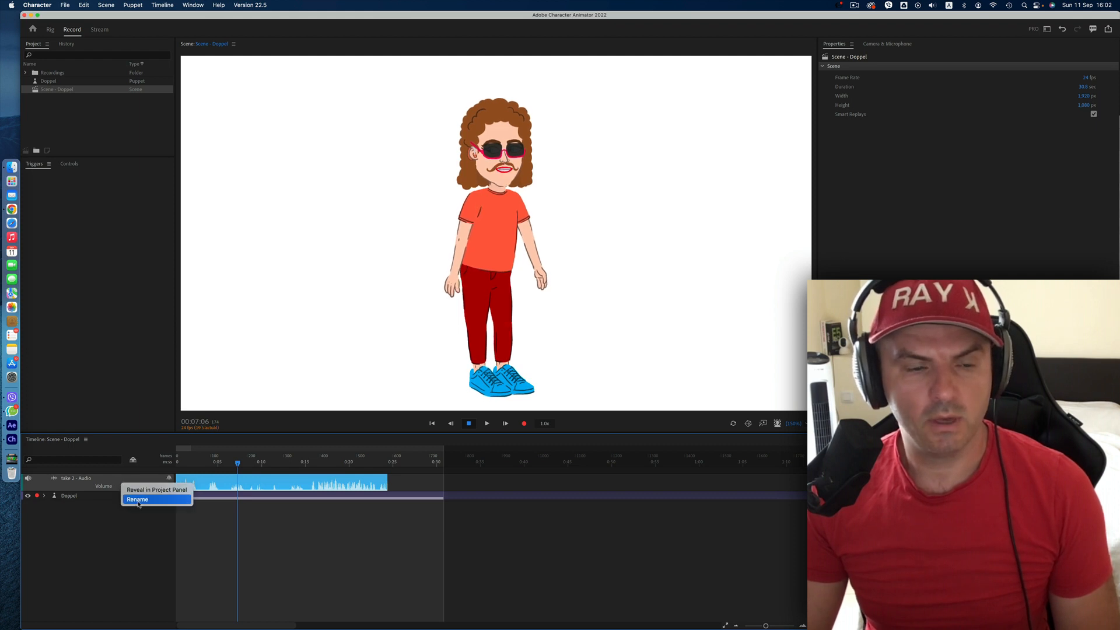
left_click(138, 500)
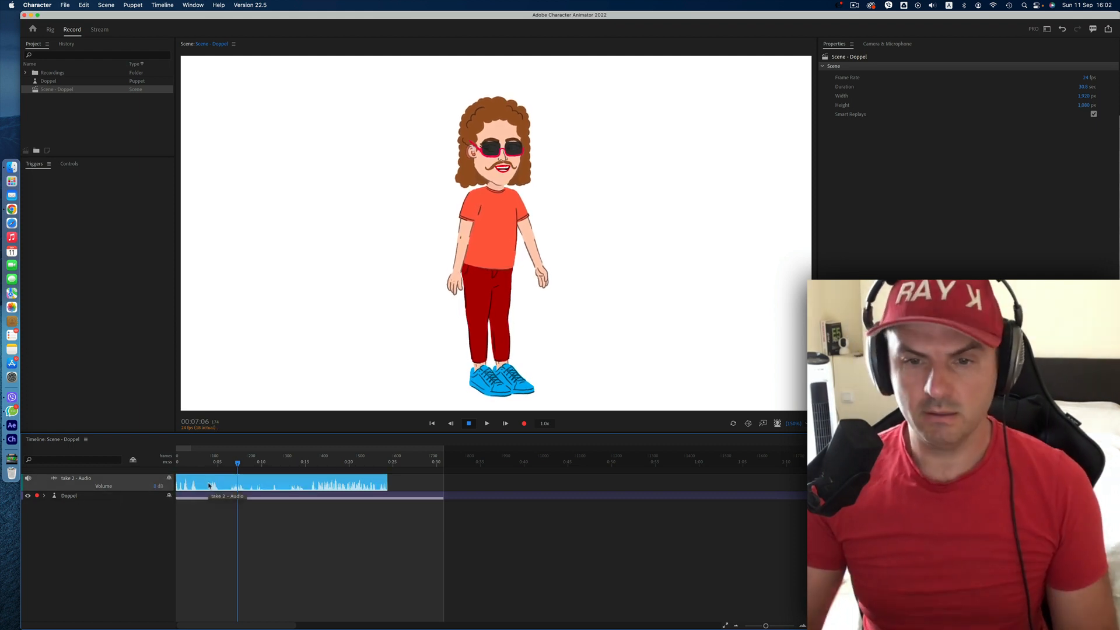
Step: Quick-export the scene as Scene - Doppel.mp4 using the High Quality (larger file) preset
left_click(66, 5)
mouse_move(108, 182)
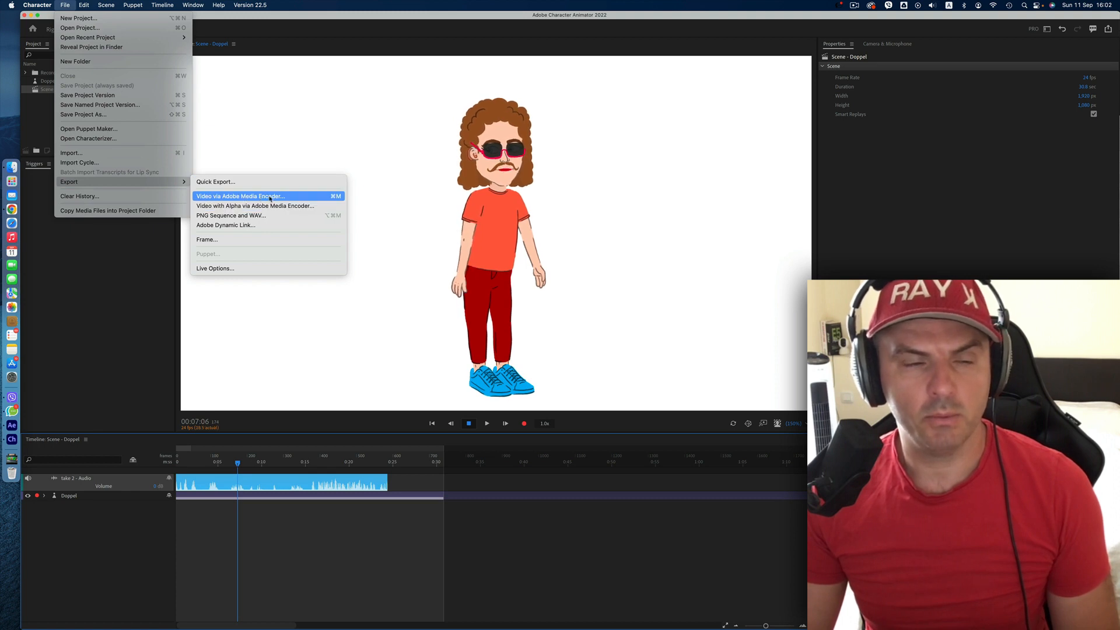
left_click(221, 182)
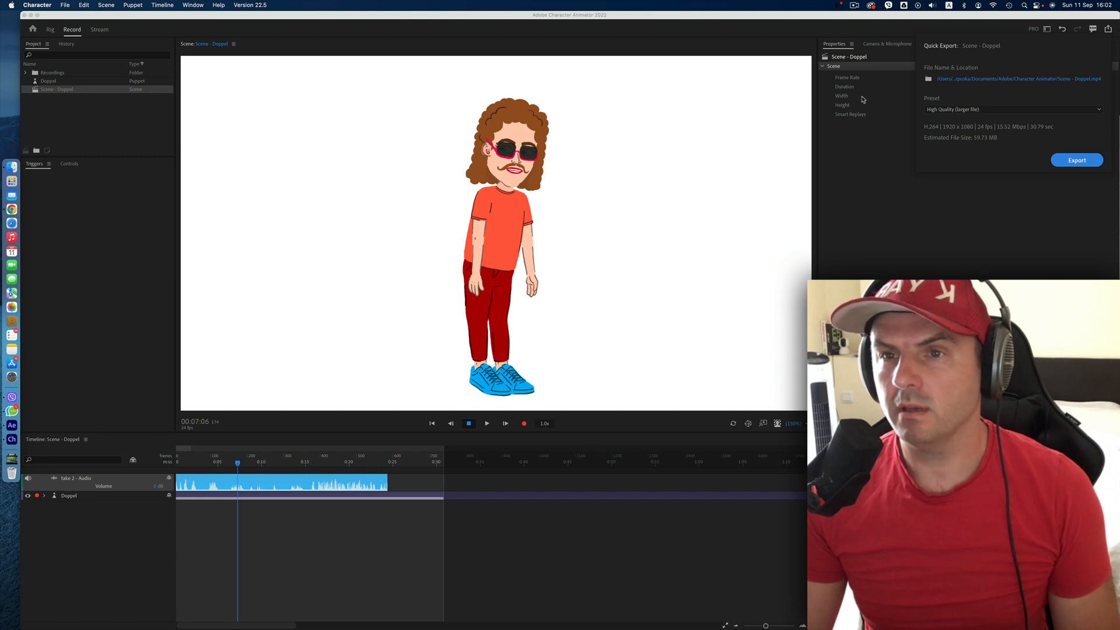
left_click(952, 110)
left_click(1002, 122)
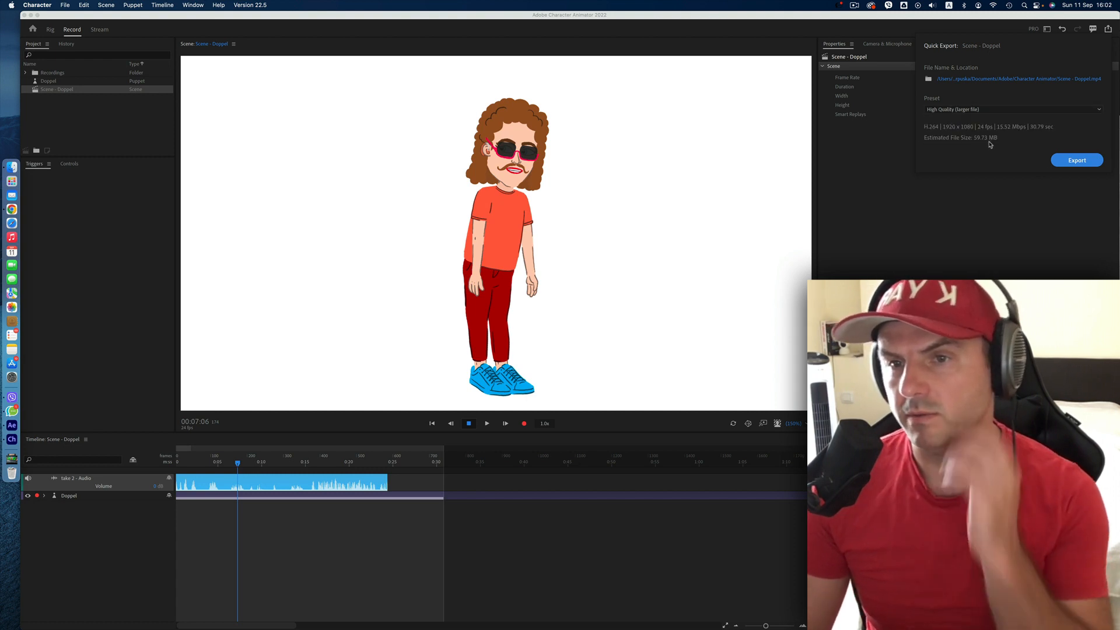
left_click(1077, 160)
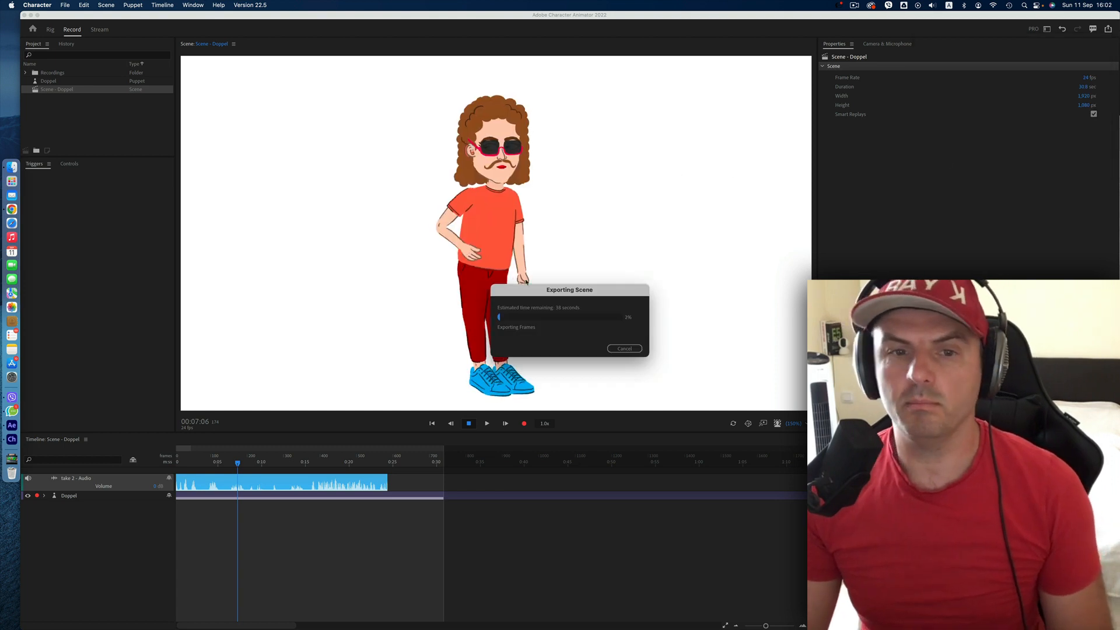
left_click_drag(573, 297, 537, 280)
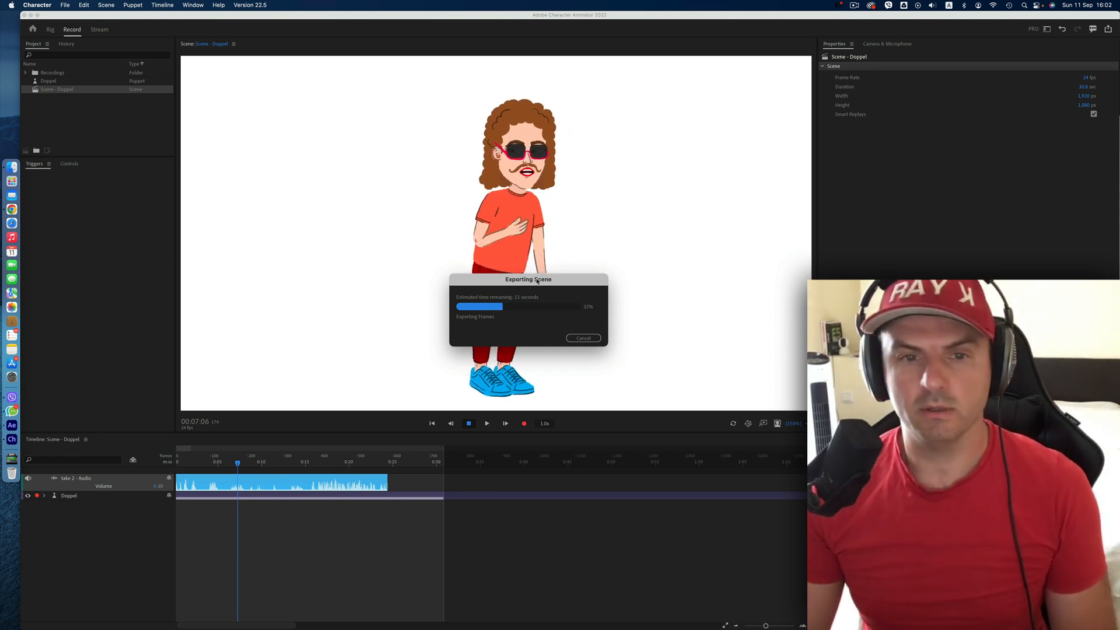
left_click(46, 7)
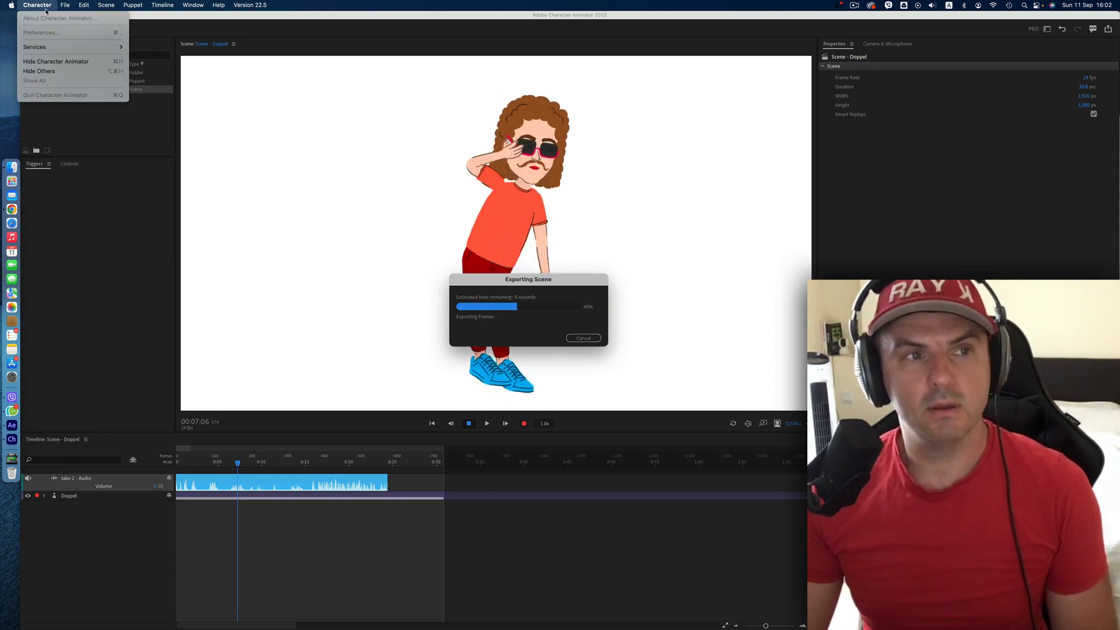
left_click(47, 8)
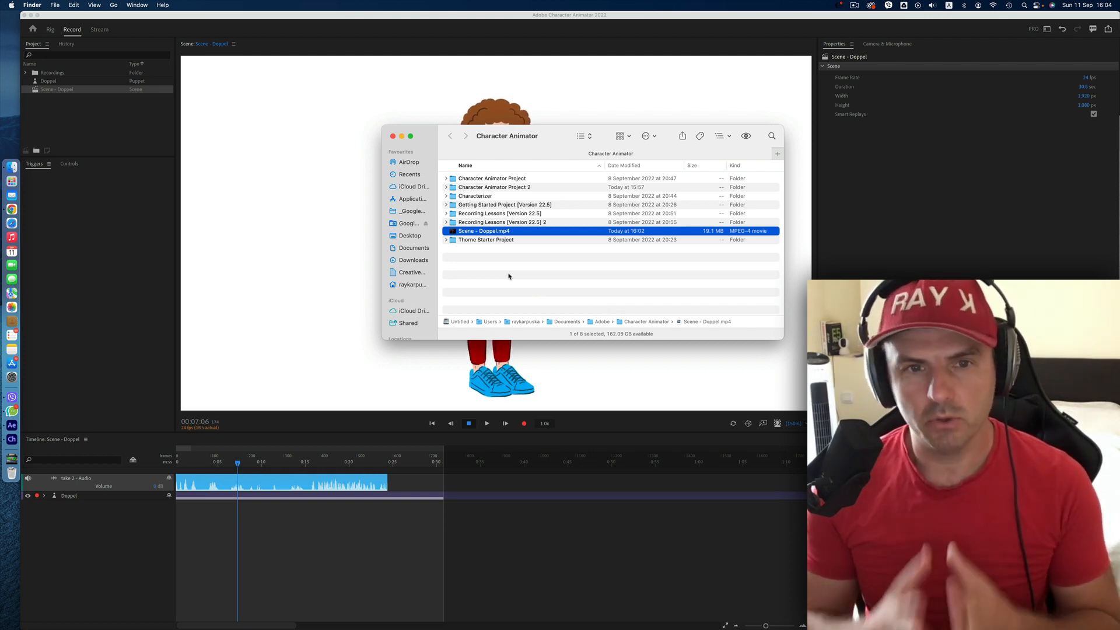
Step: Move the Finder window aside and preview the exported Scene - Doppel.mp4
left_click_drag(428, 133, 360, 197)
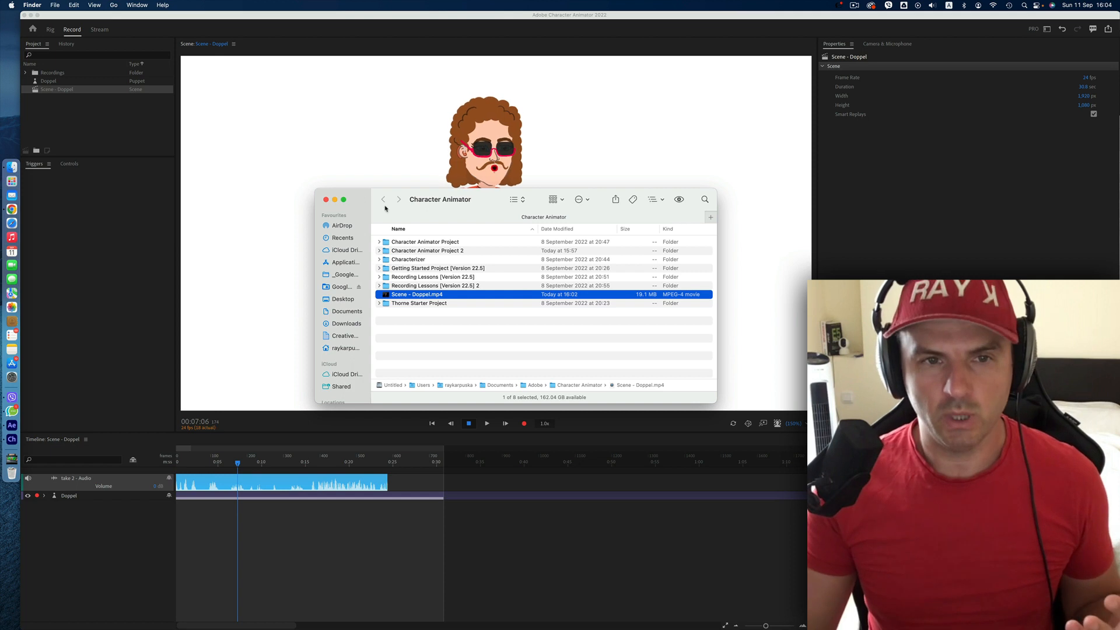
left_click_drag(469, 205, 839, 432)
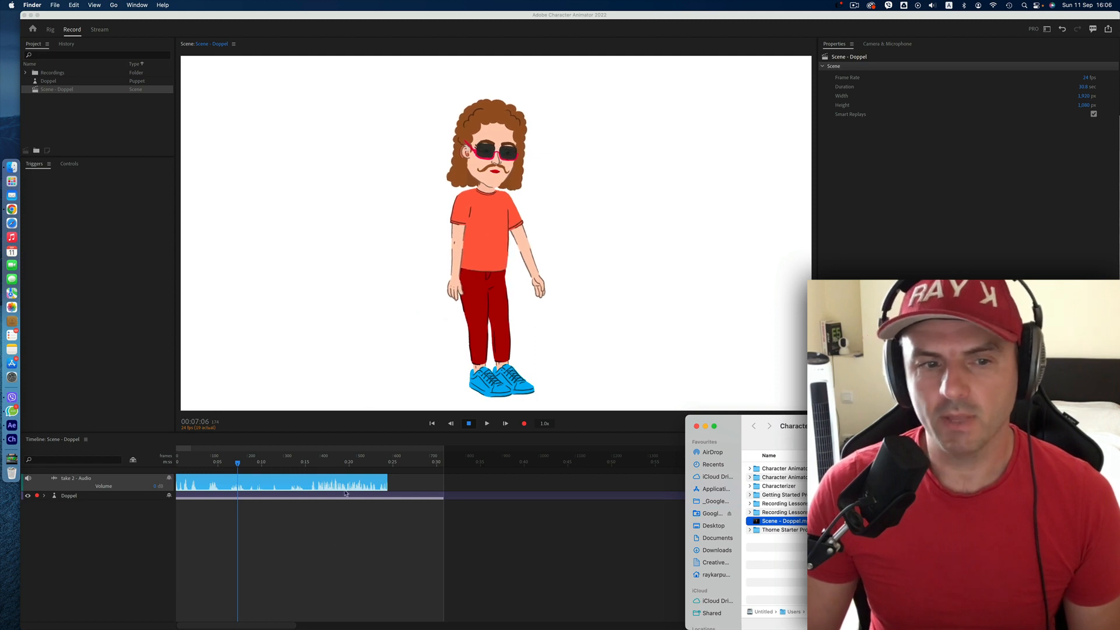
left_click(340, 544)
key("super+Tab")
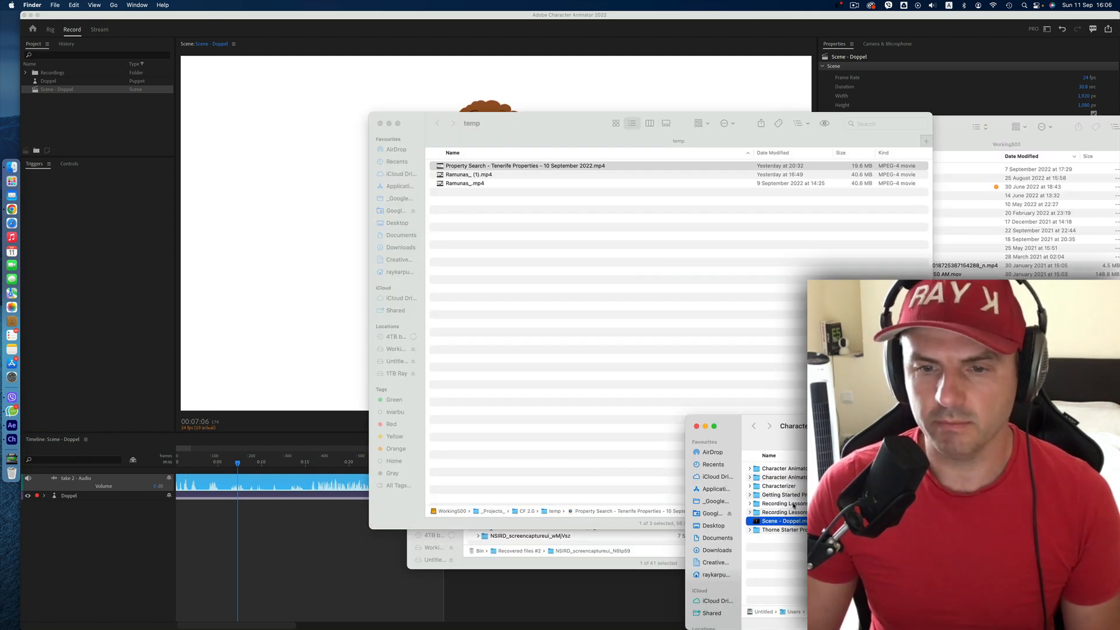
key("space")
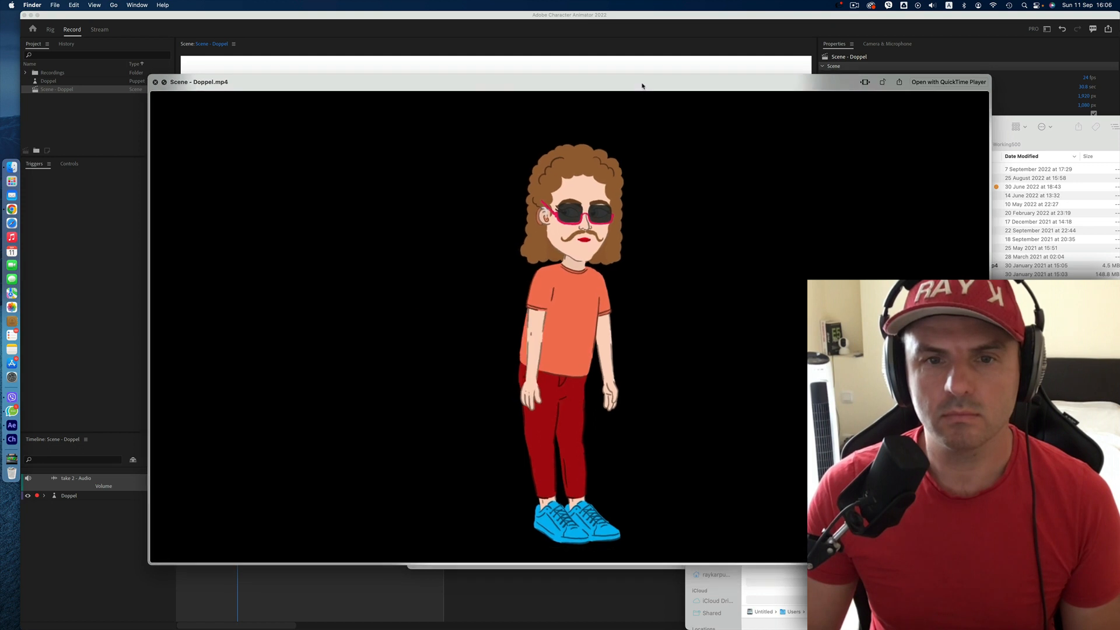
left_click_drag(644, 86, 612, 68)
mouse_move(553, 292)
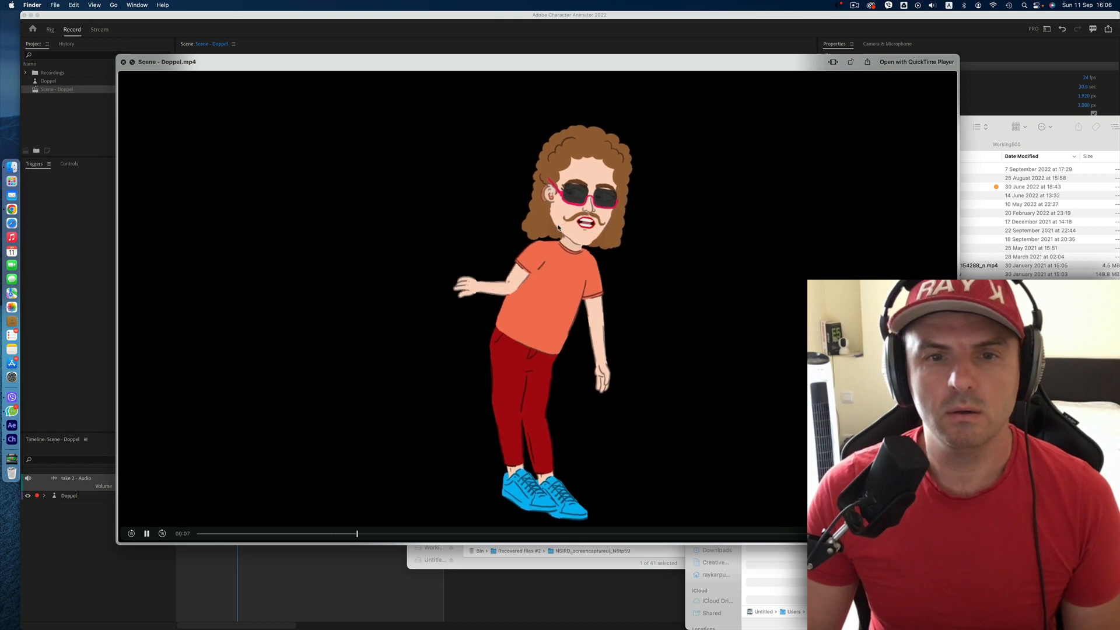
key("space")
Step: Switch back to Character Animator, open Quick Export for the scene and examine the available quality presets
left_click(298, 206)
left_click(64, 5)
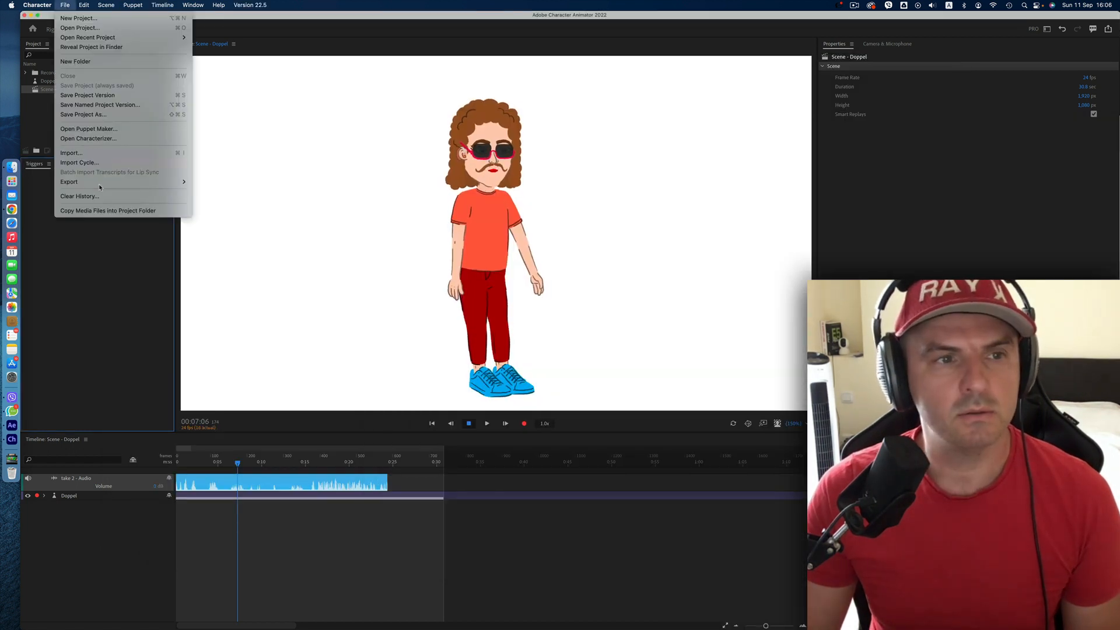
mouse_move(107, 182)
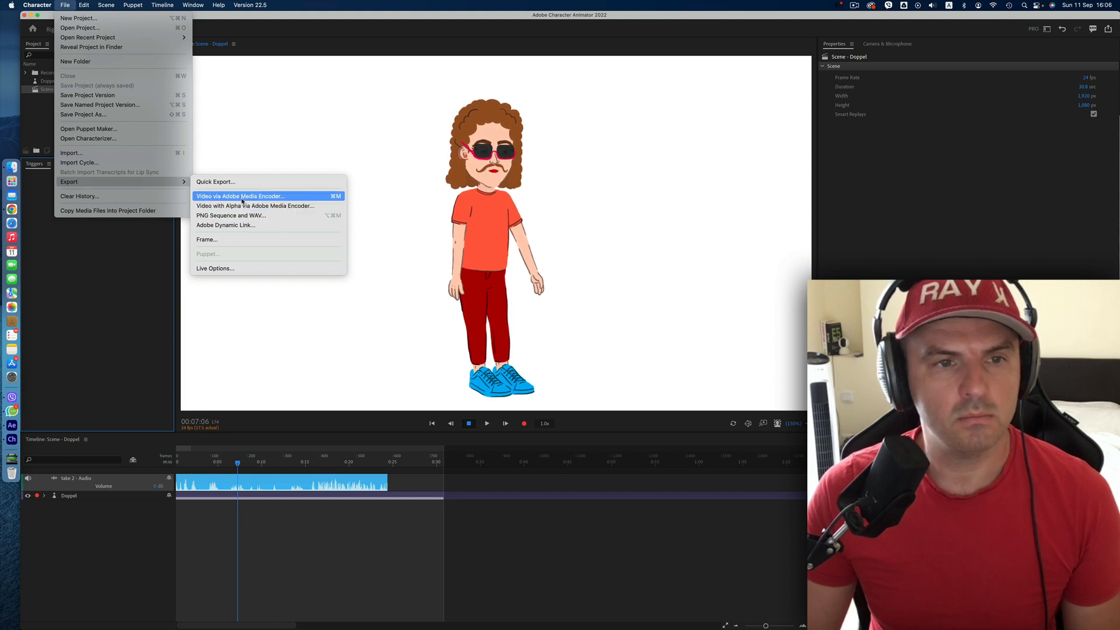
left_click(239, 181)
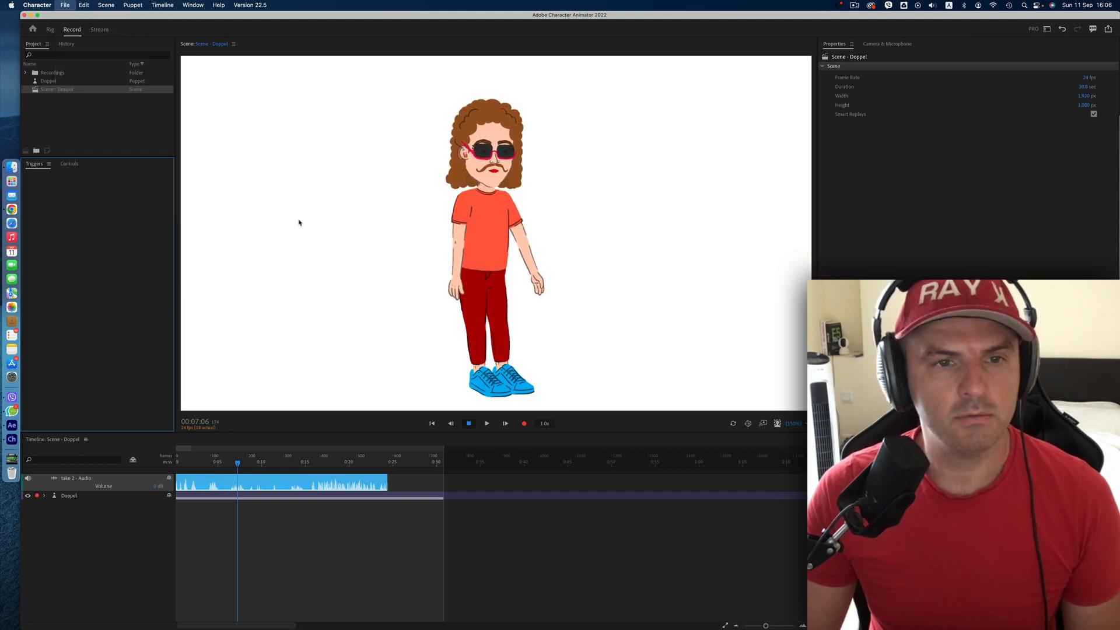
left_click(977, 110)
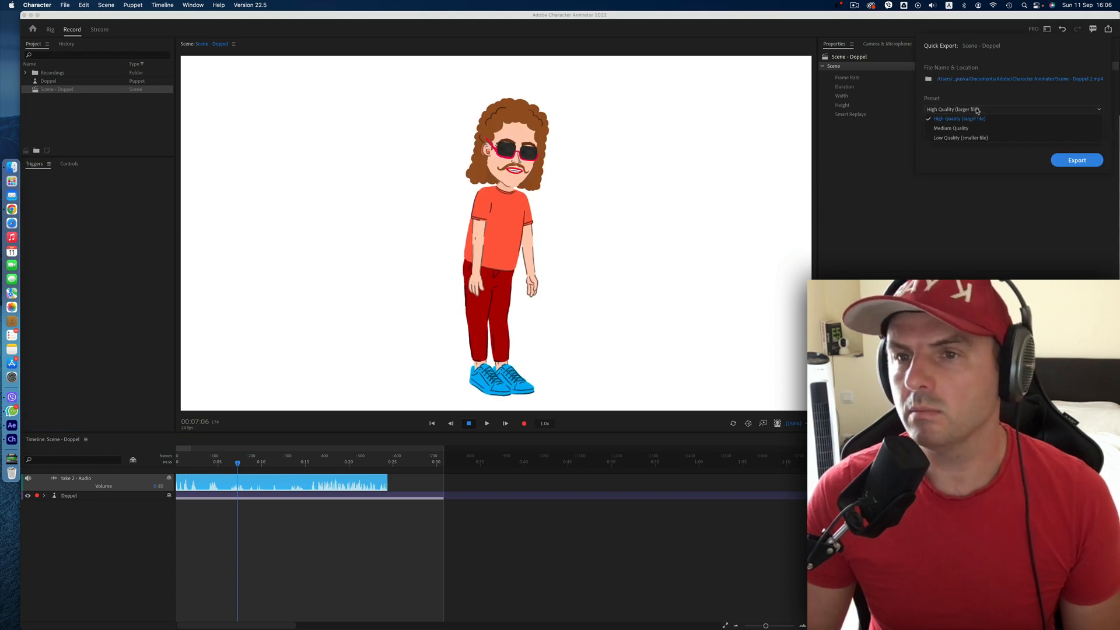
left_click(969, 149)
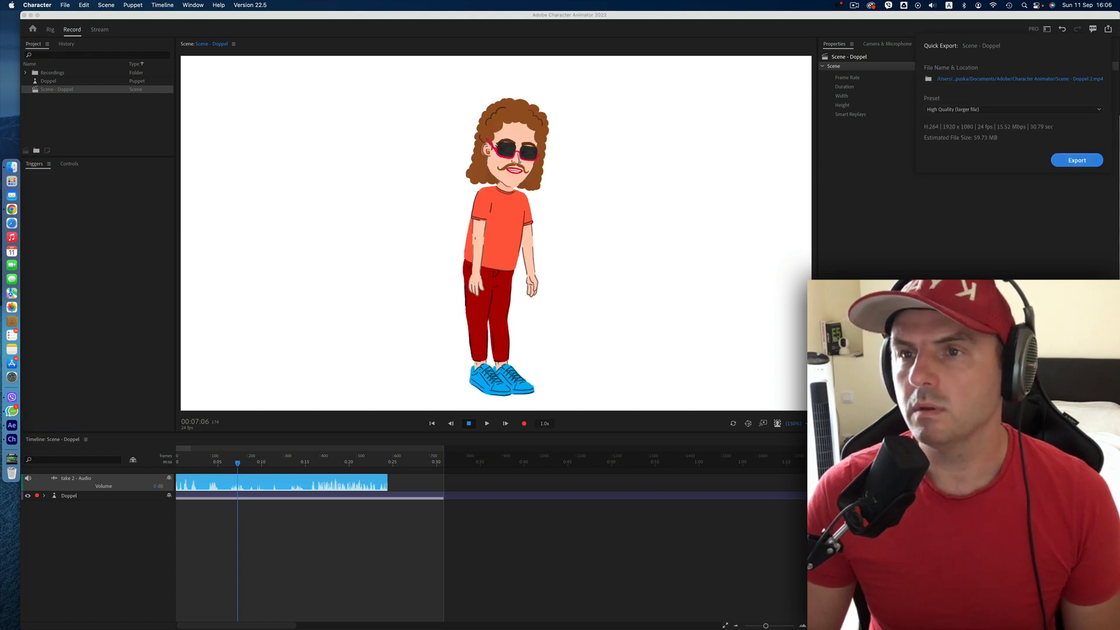
Step: Export the scene as video with alpha via Adobe Media Encoder, saving Scene - Doppel.mov in QuickTime format to Documents
left_click(65, 4)
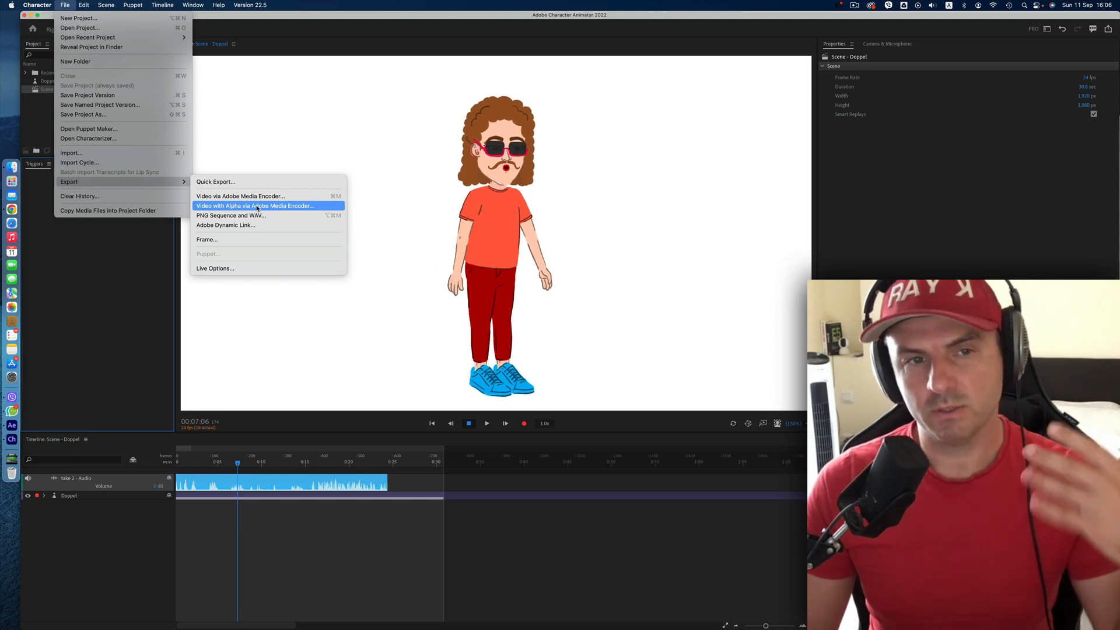
left_click(257, 206)
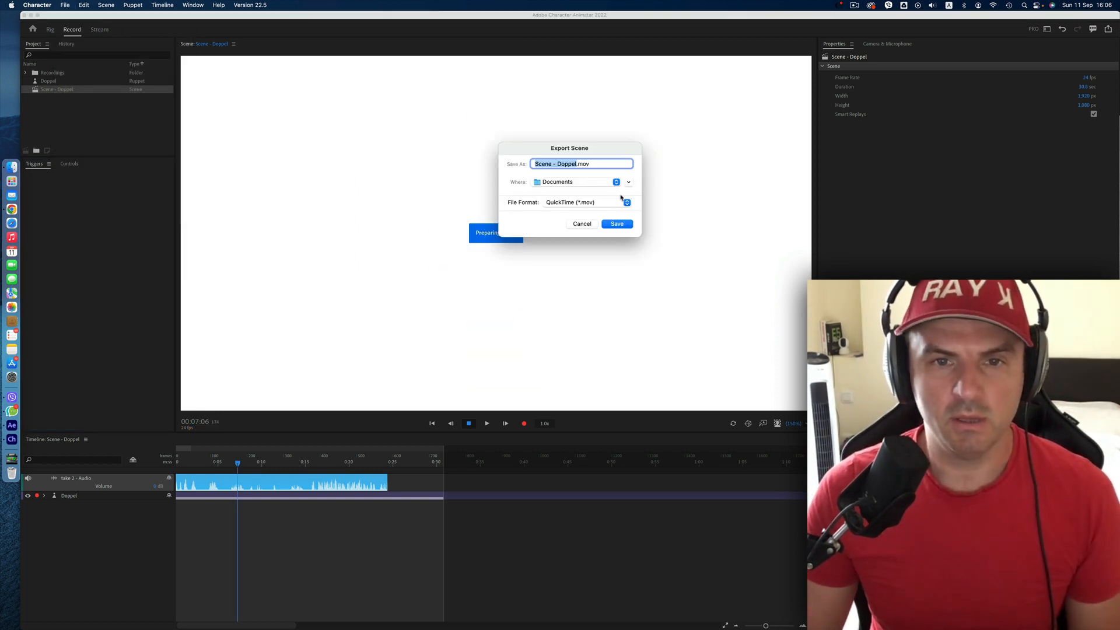
left_click(584, 182)
left_click(584, 183)
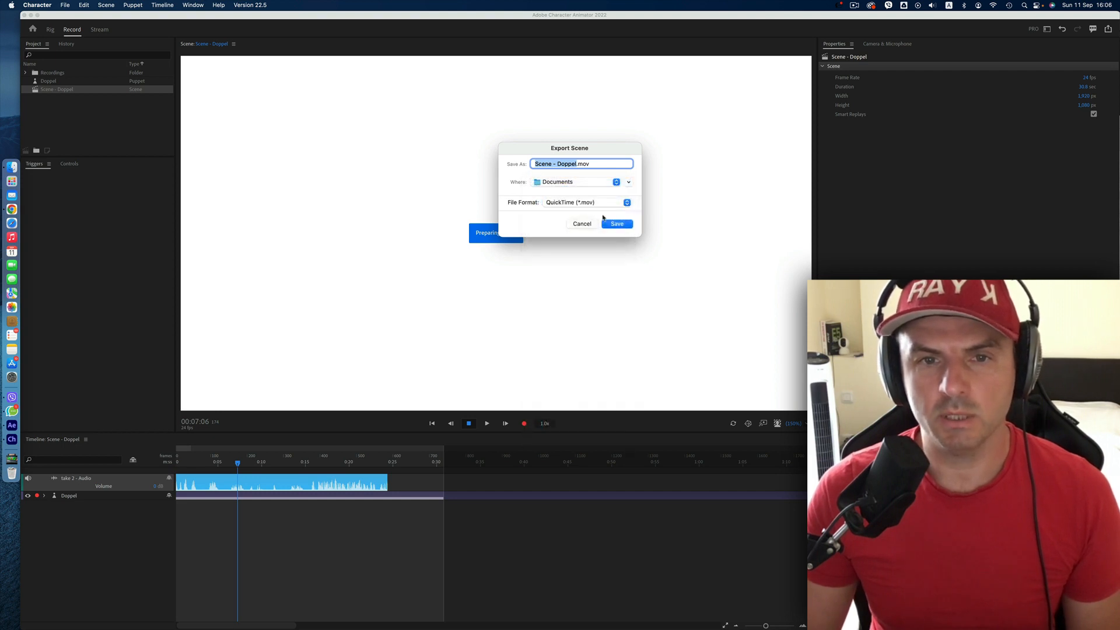
left_click(620, 227)
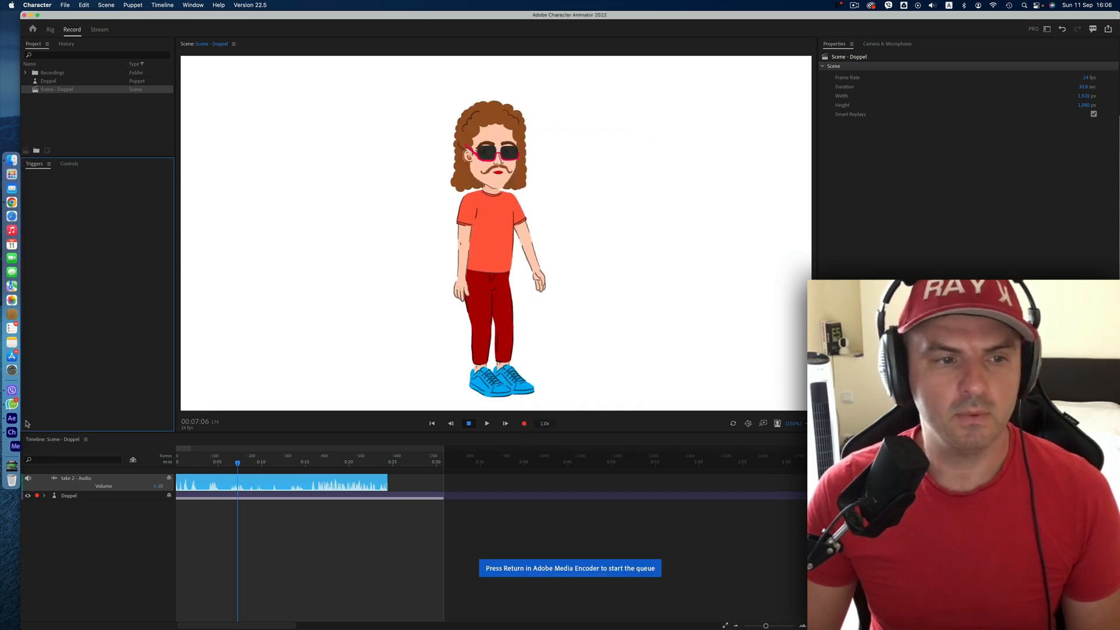
Step: Launch ScreenFlow and pause the current screen recording
key("super+space")
type("scree")
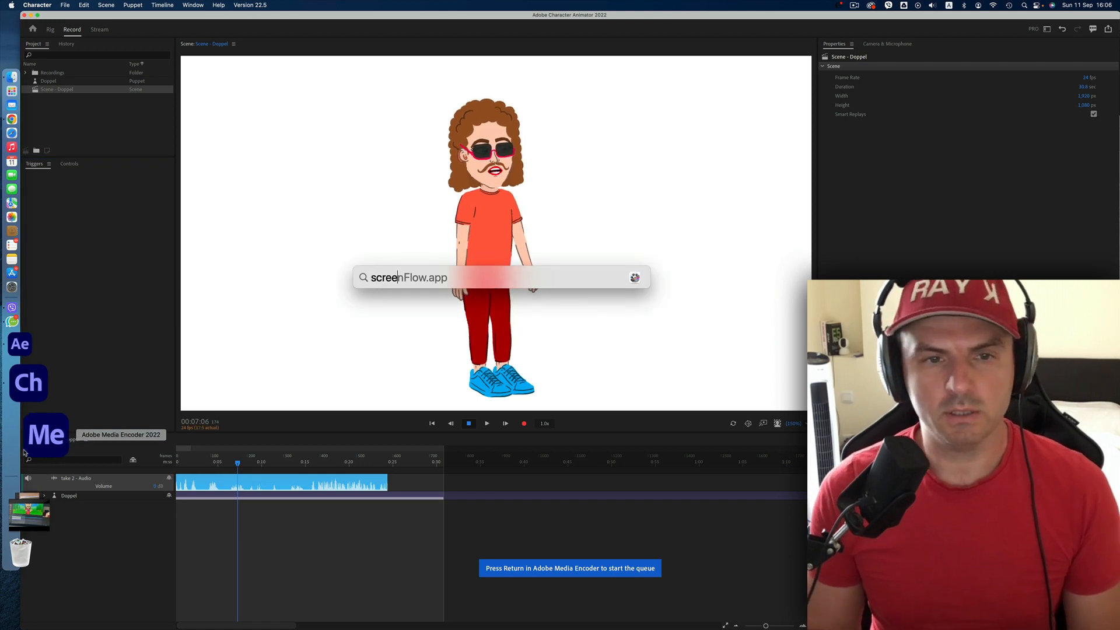
key("Return")
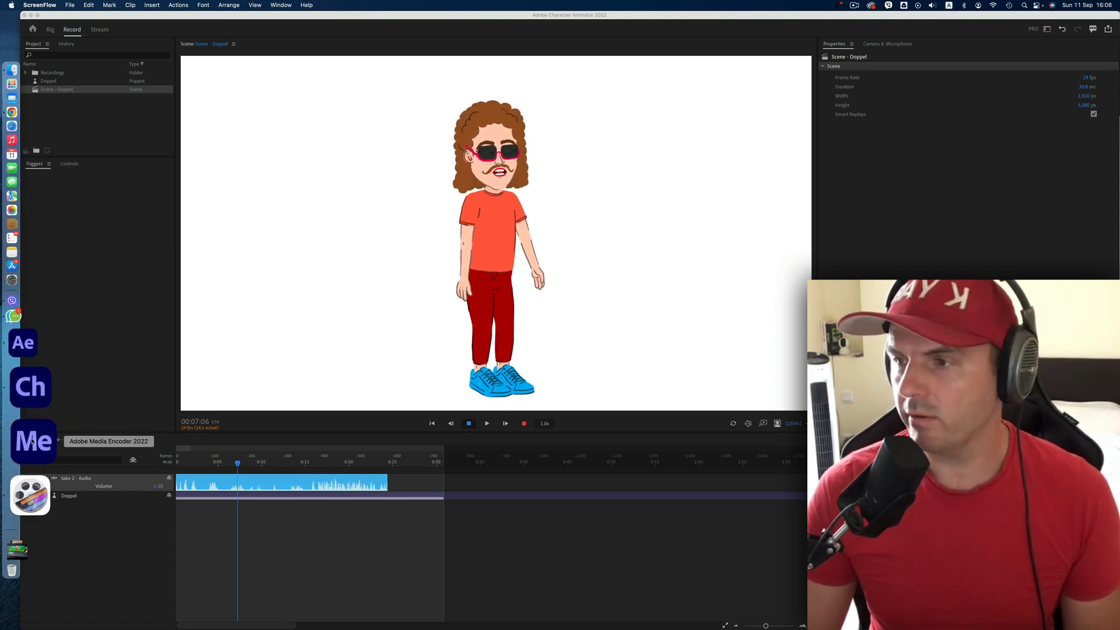
left_click(855, 5)
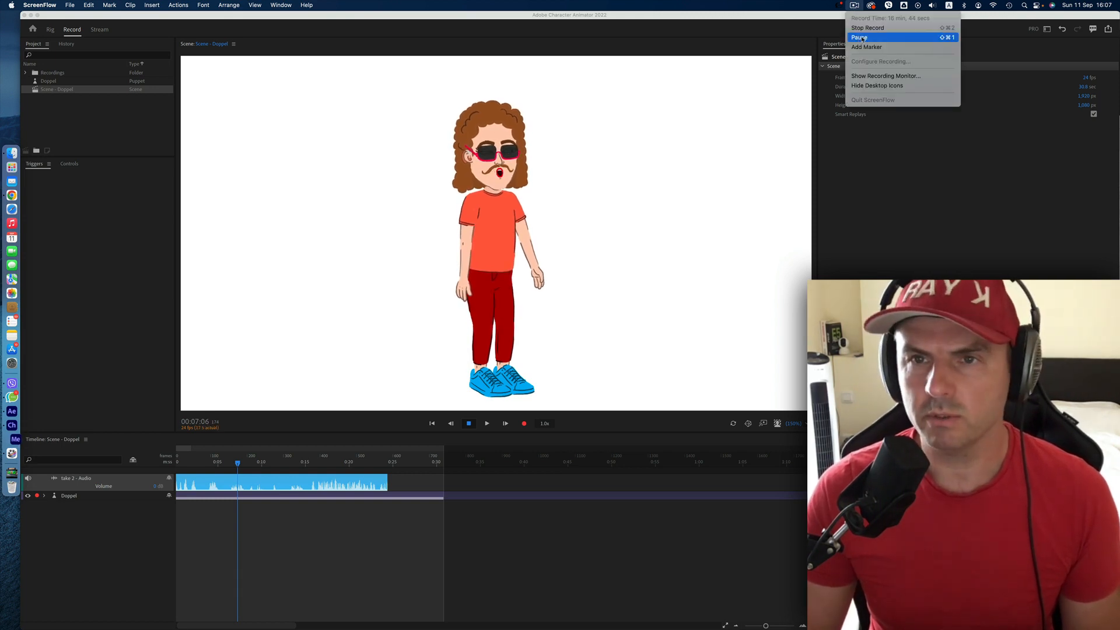
left_click(860, 38)
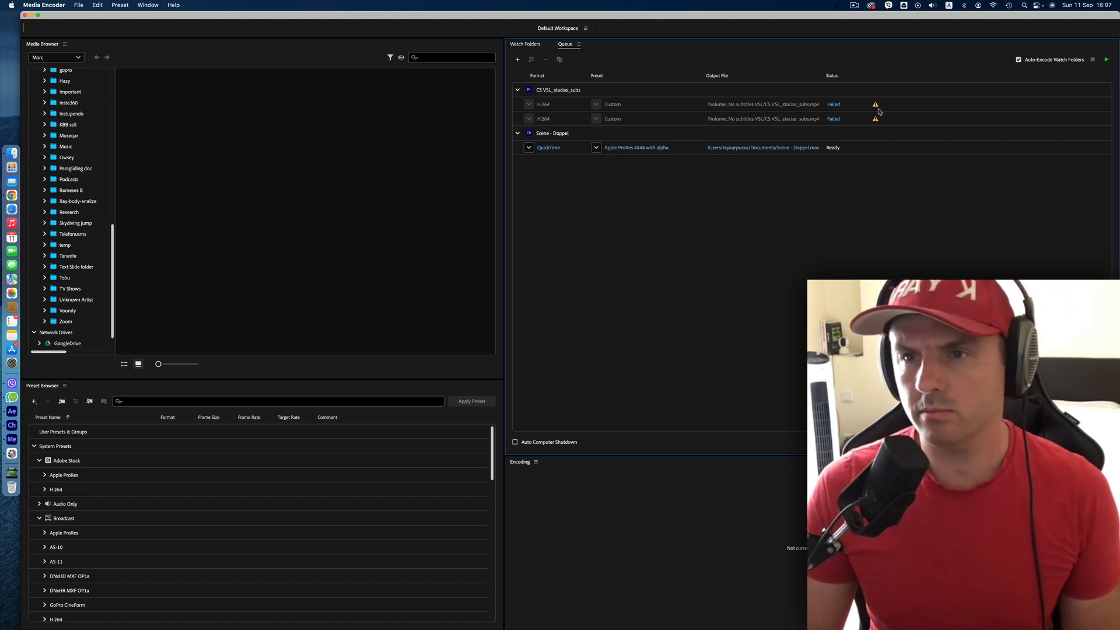
Step: Start the Adobe Media Encoder queue to render Scene - Doppel, and locate Scene - Doppel.mov in the Documents folder in Finder
left_click(1107, 61)
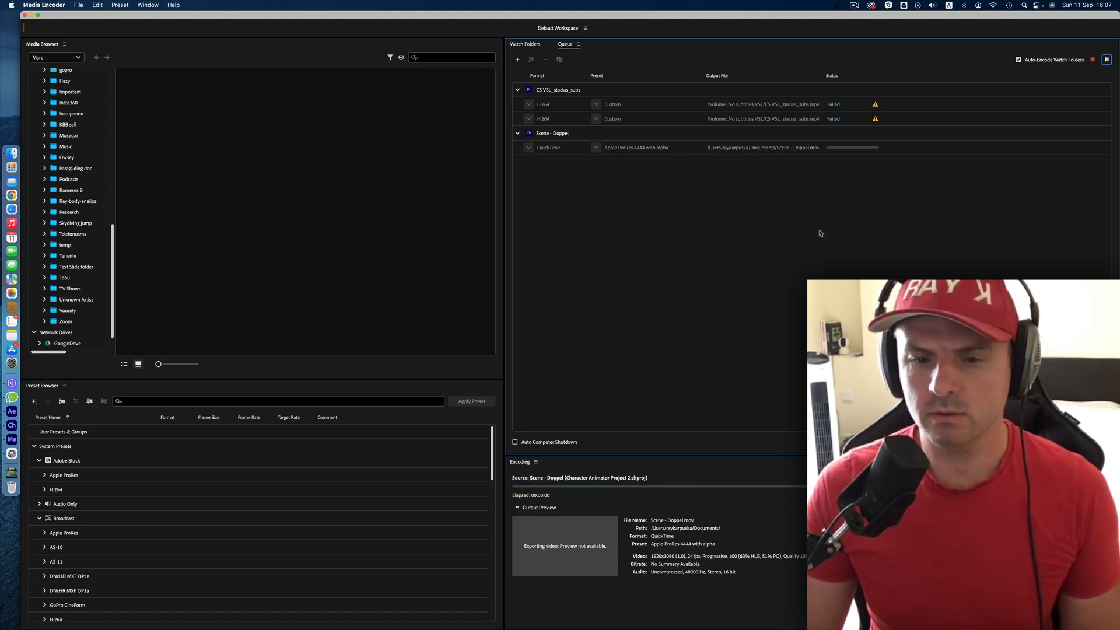
left_click(11, 153)
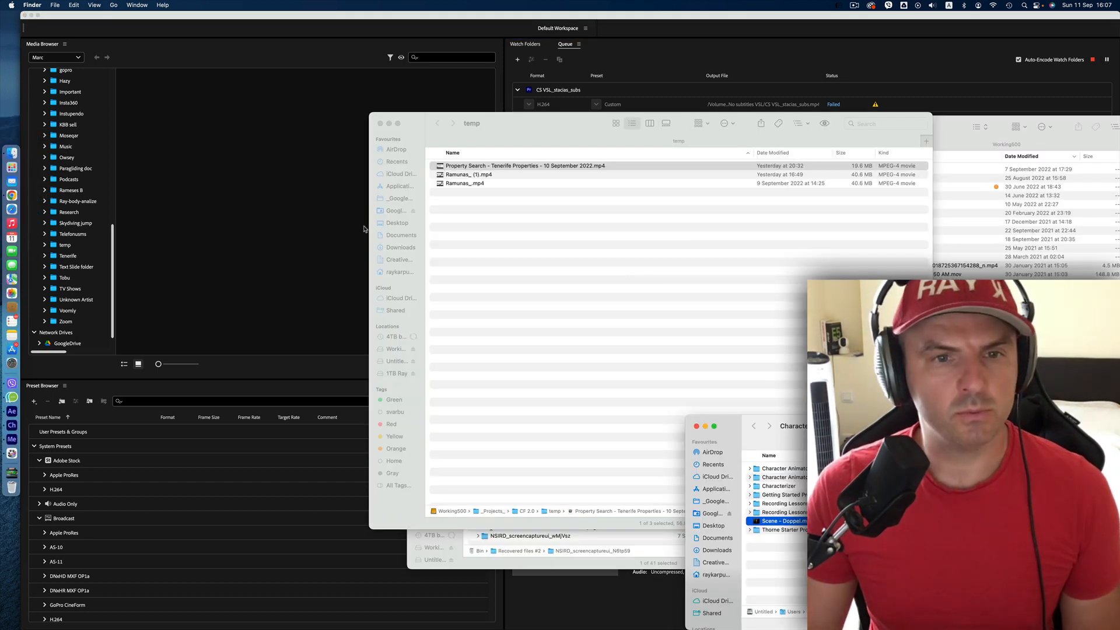
left_click(394, 236)
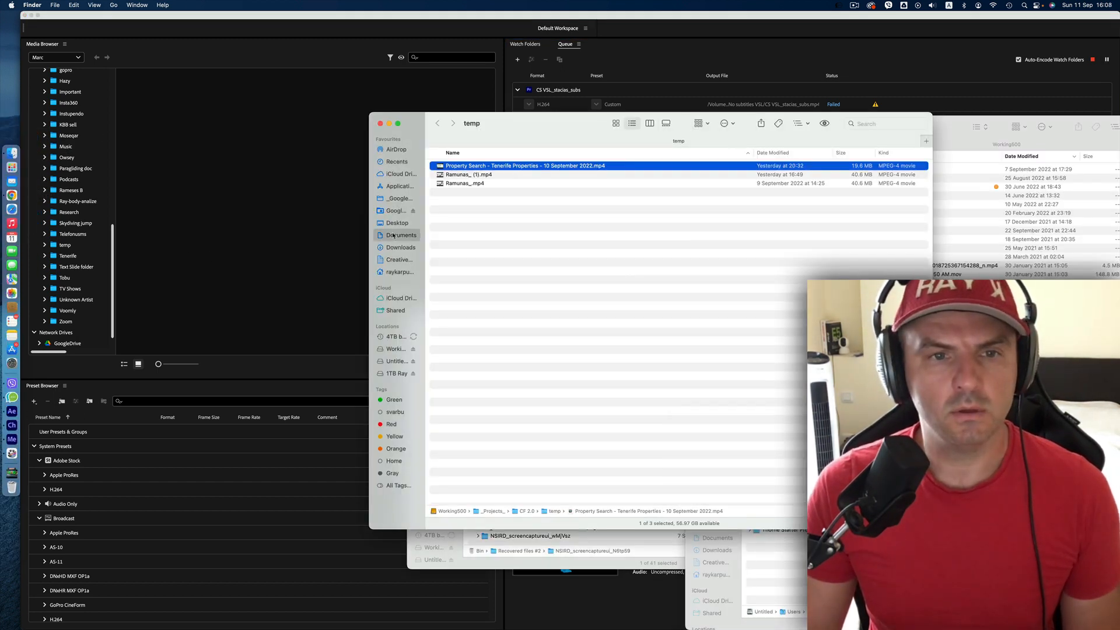
left_click(394, 235)
left_click(467, 167)
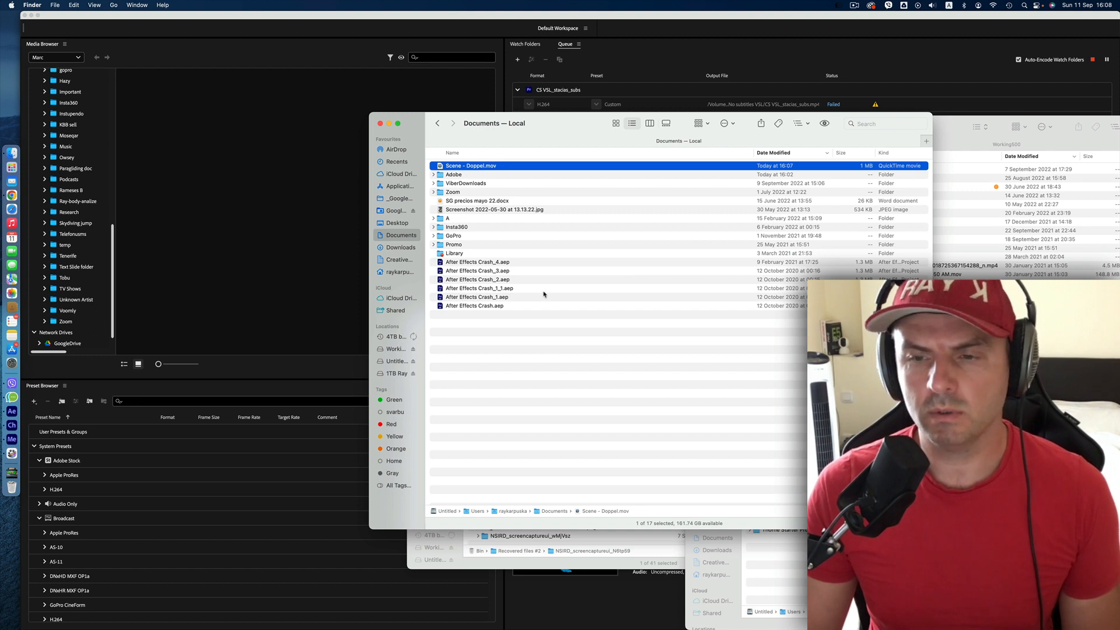
left_click(238, 310)
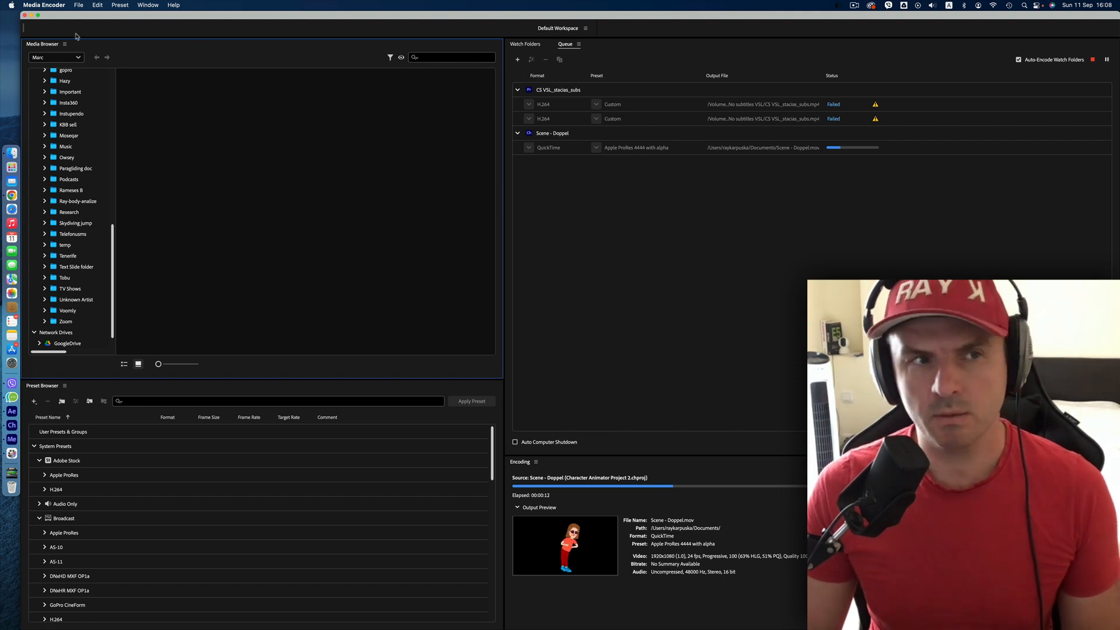
Step: Open Creative Cloud and examine the list of installed Adobe apps, including Character Animator and Media Encoder
left_click(873, 6)
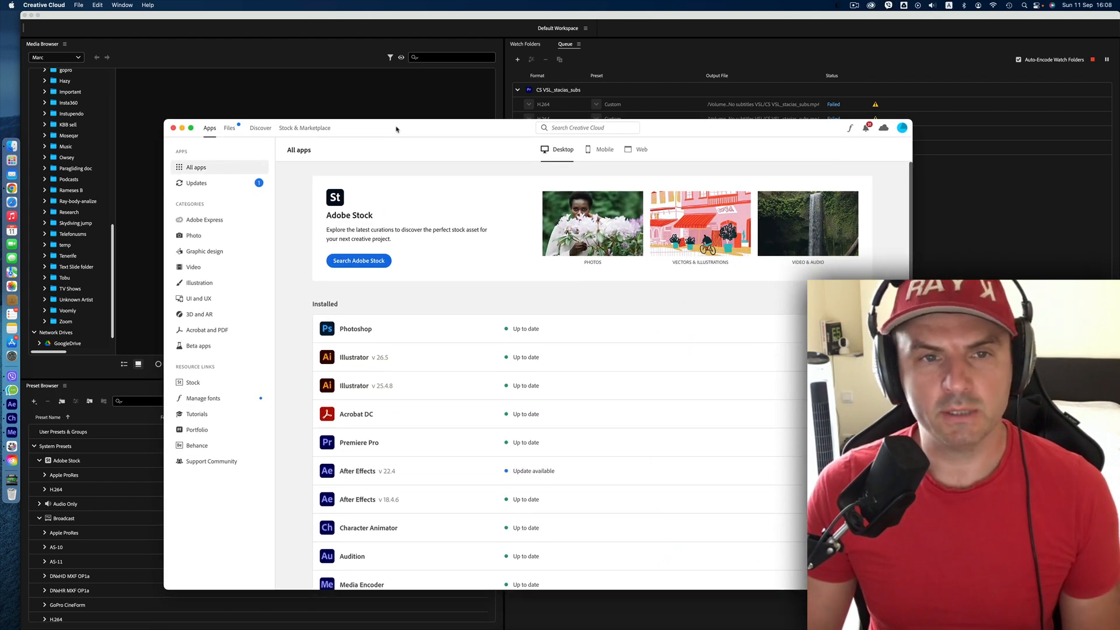
left_click_drag(397, 129, 380, 93)
scroll(430, 365, "down", 3)
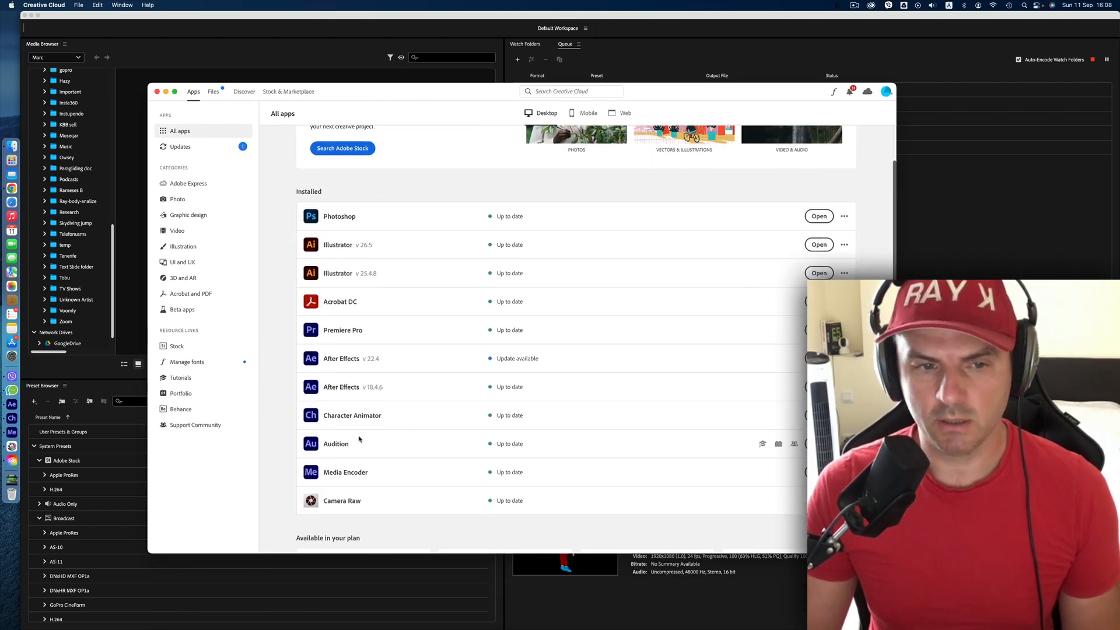
scroll(350, 408, "up", 2)
scroll(268, 330, "up", 1)
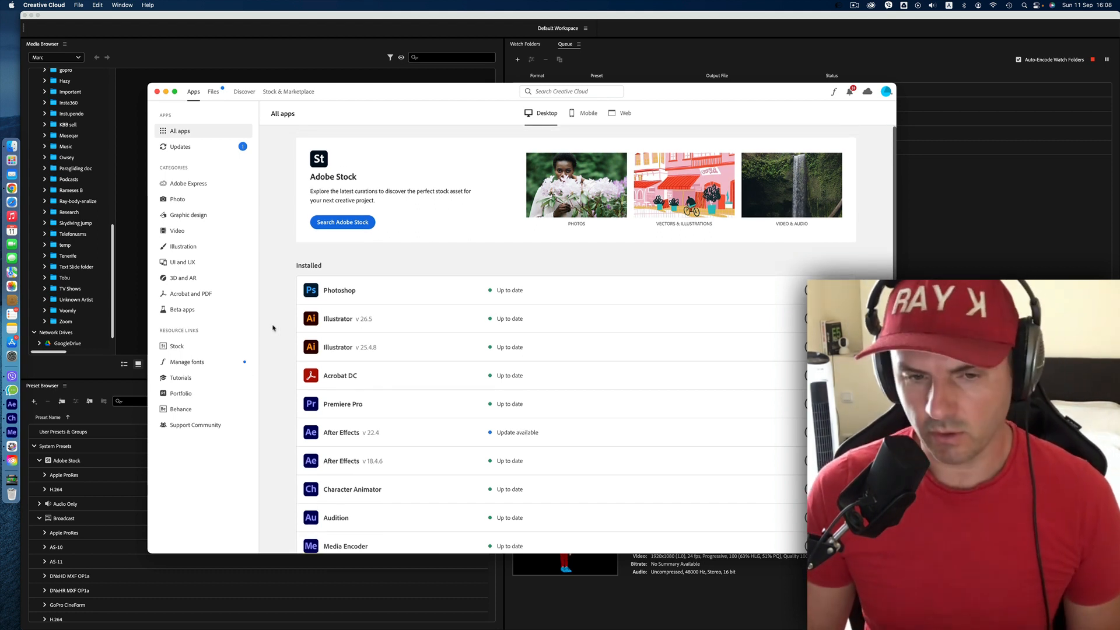
scroll(272, 328, "up", 1)
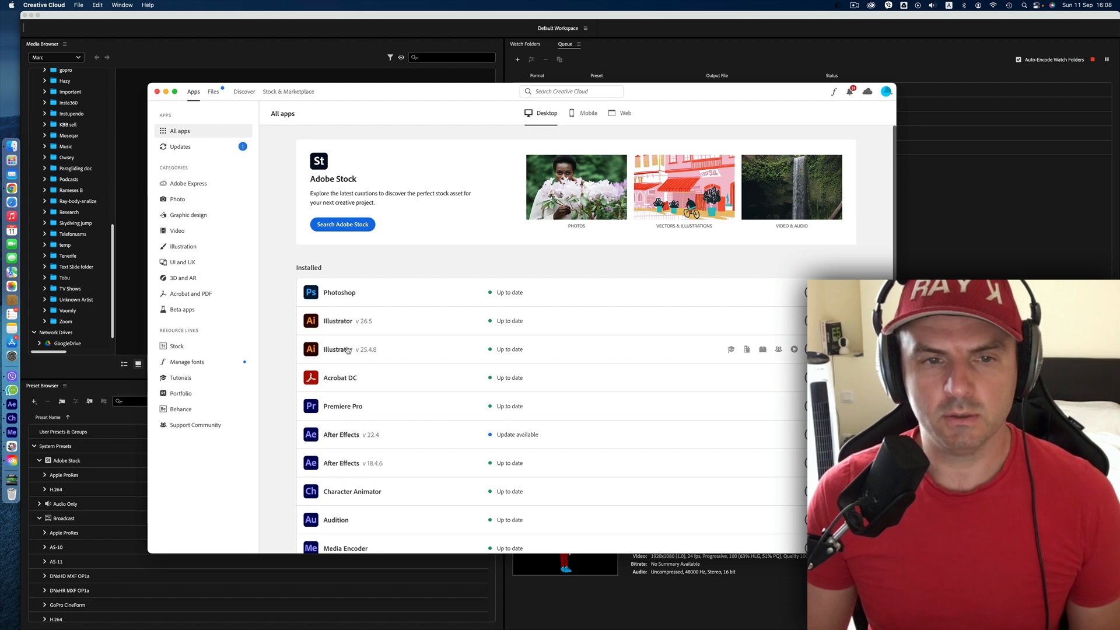
scroll(452, 363, "down", 3)
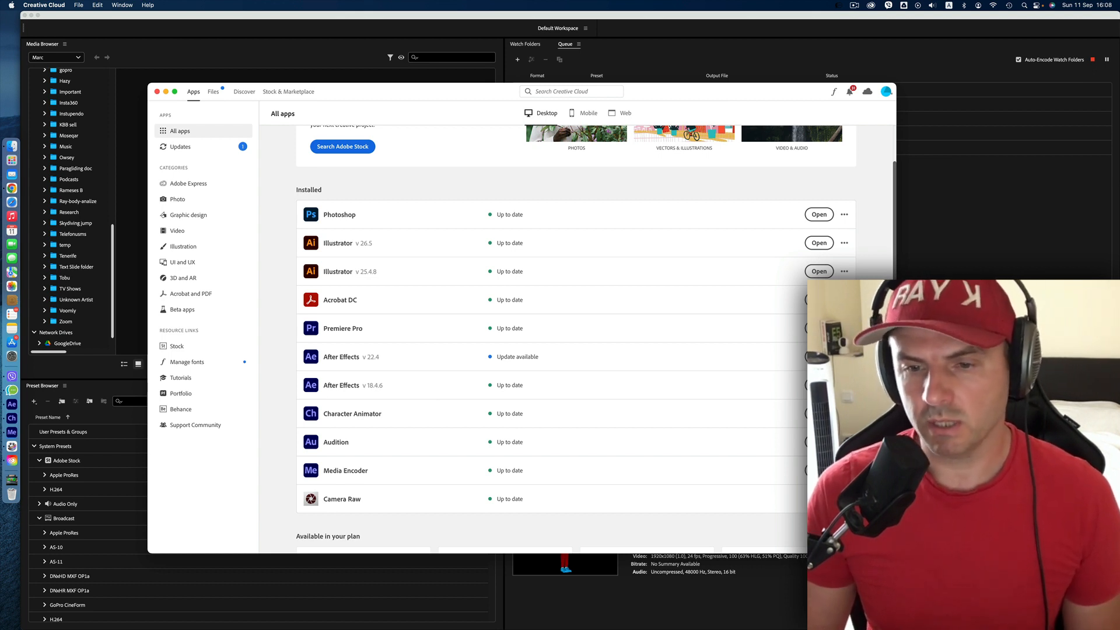
Step: Return to the Documents folder in Finder and preview the rendered Scene - Doppel.mov
key("super+Tab")
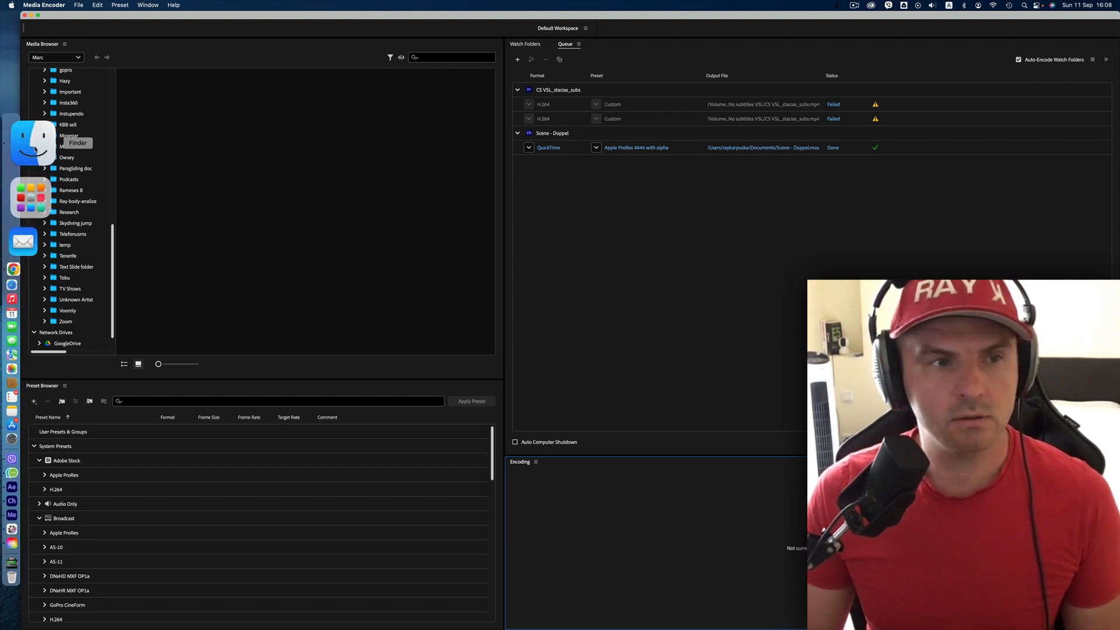
left_click(13, 146)
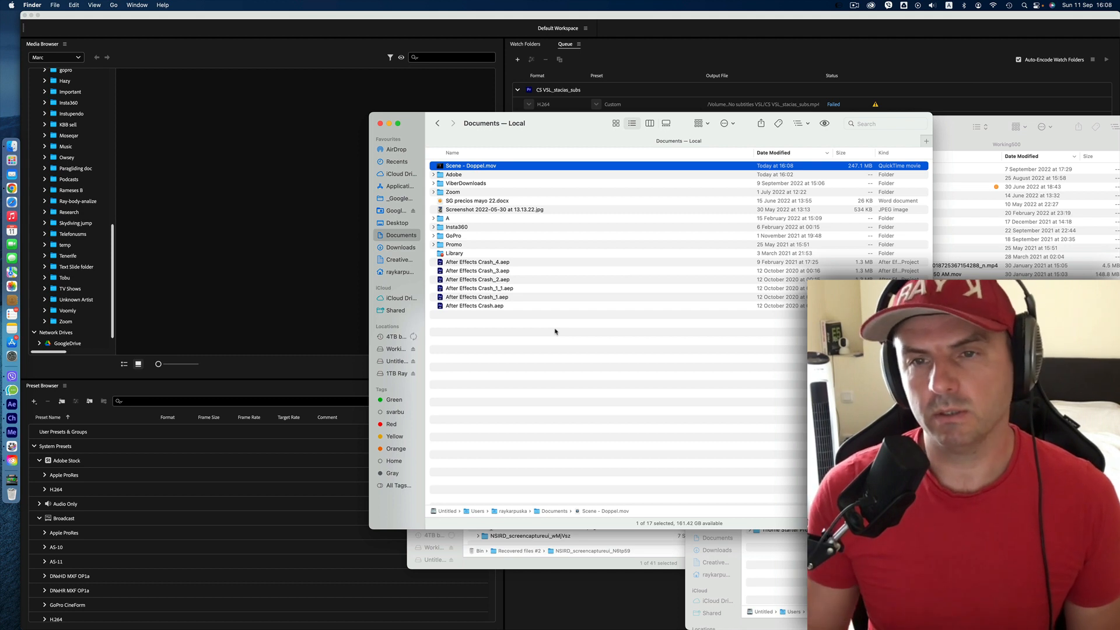
key("space")
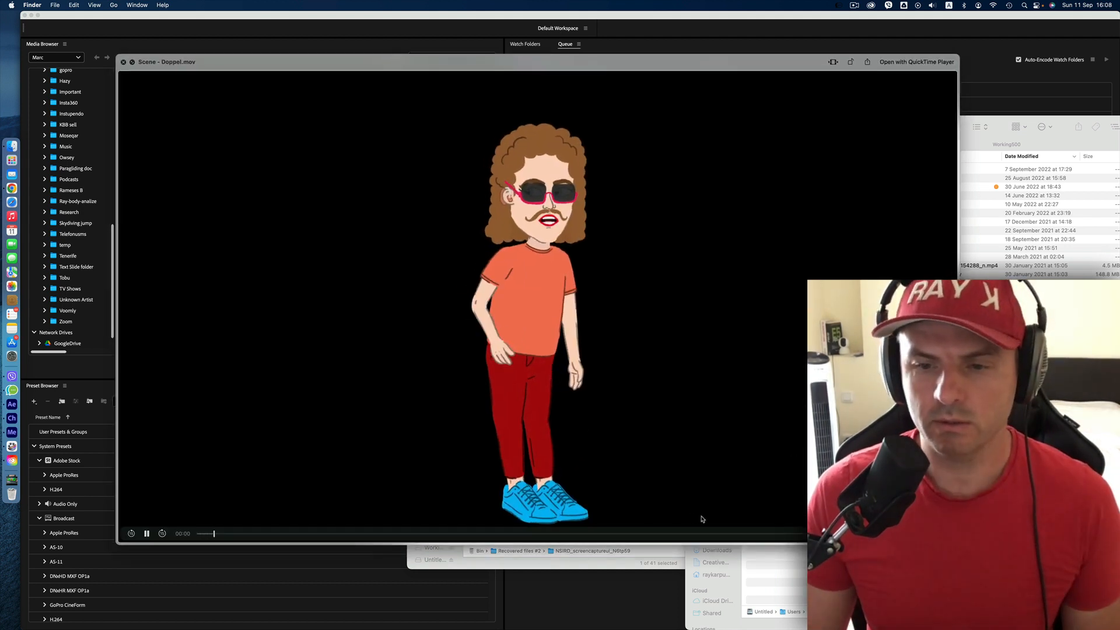
key("space")
Step: Switch to ScreenFlow and open the setup for a new recording
left_click(12, 446)
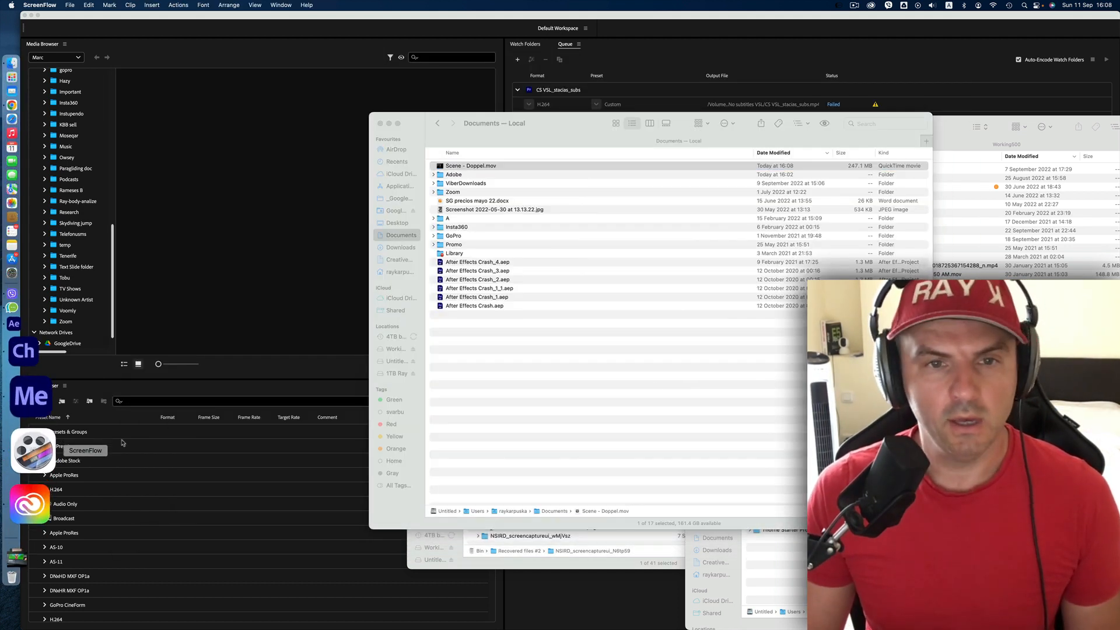
left_click(70, 5)
left_click(75, 18)
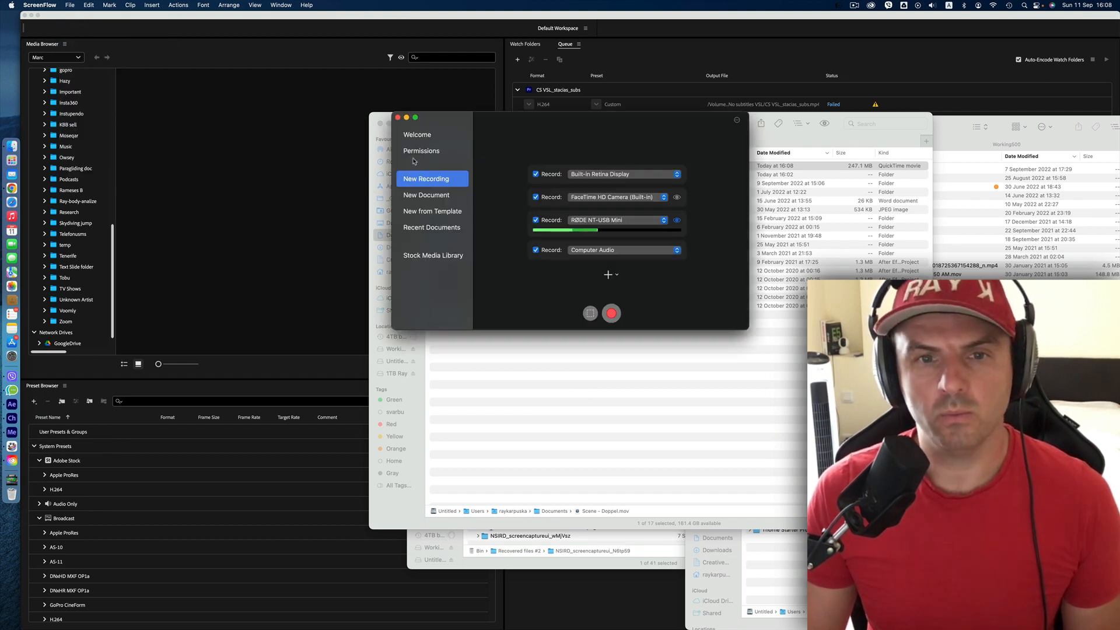
Step: Create a custom 1080 by 1080 document at 25 fps and place Screenshot 2022-05-30 at 13.13.22.jpg from Documents at the timeline start
left_click(441, 195)
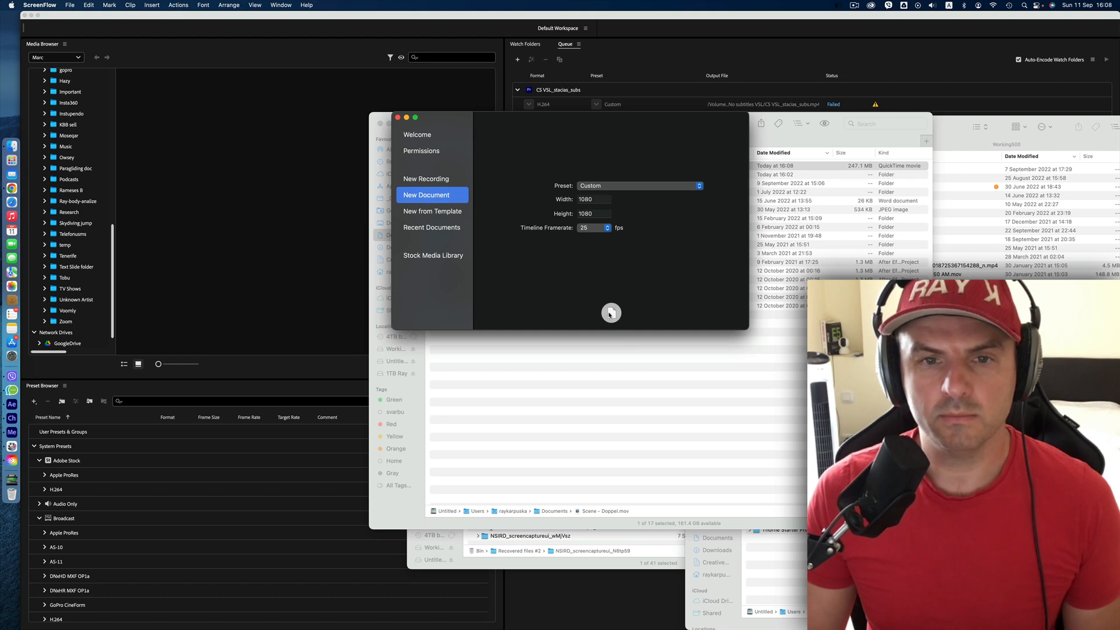
left_click(611, 313)
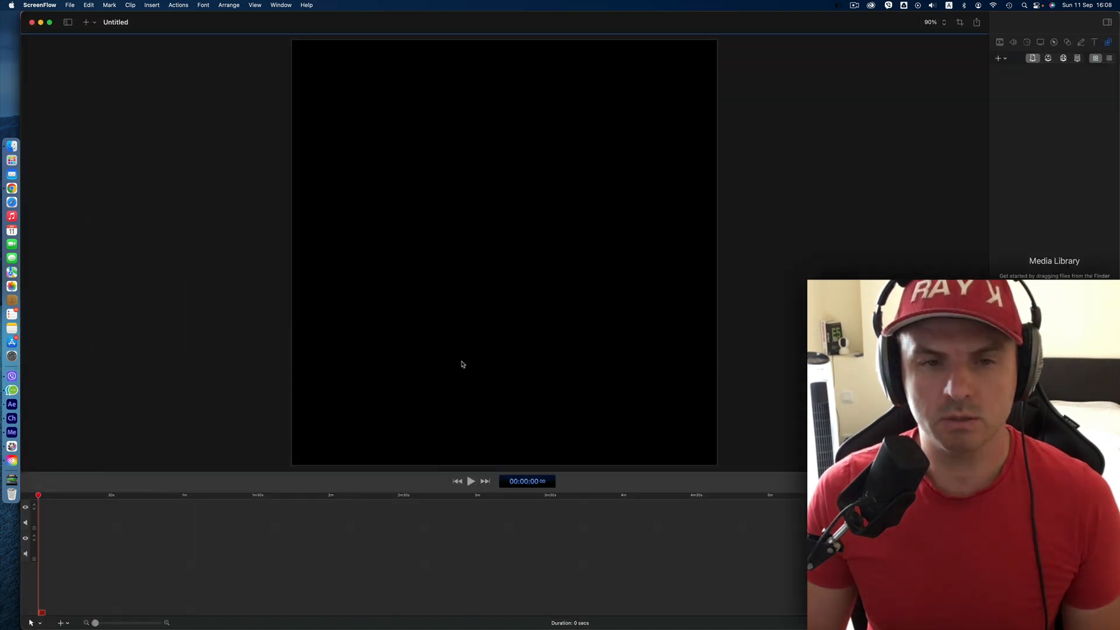
left_click(28, 129)
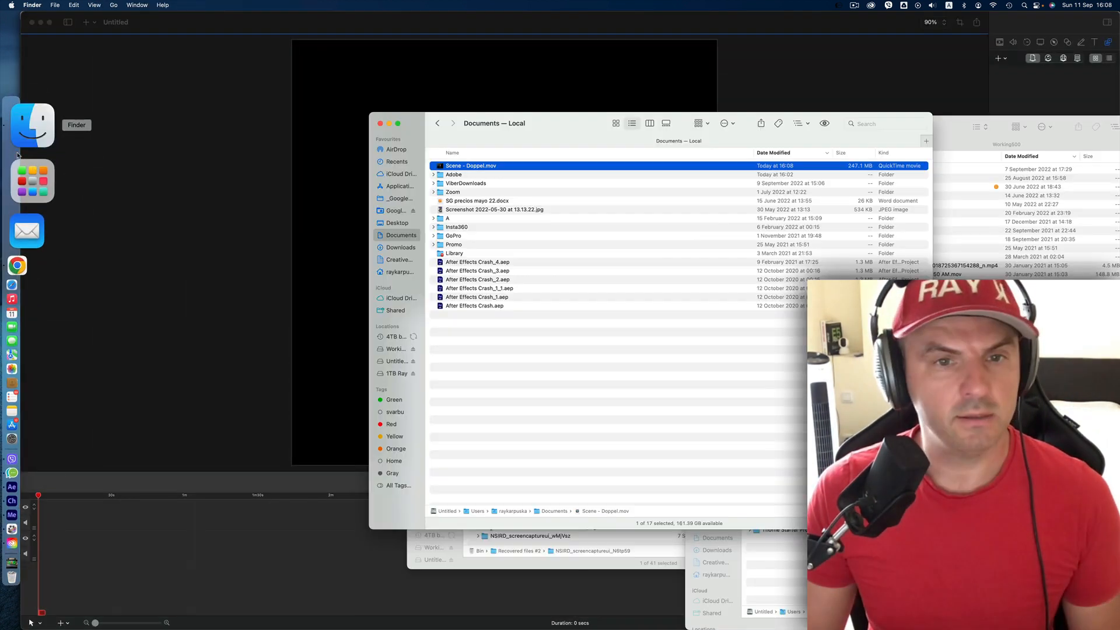
left_click(459, 210)
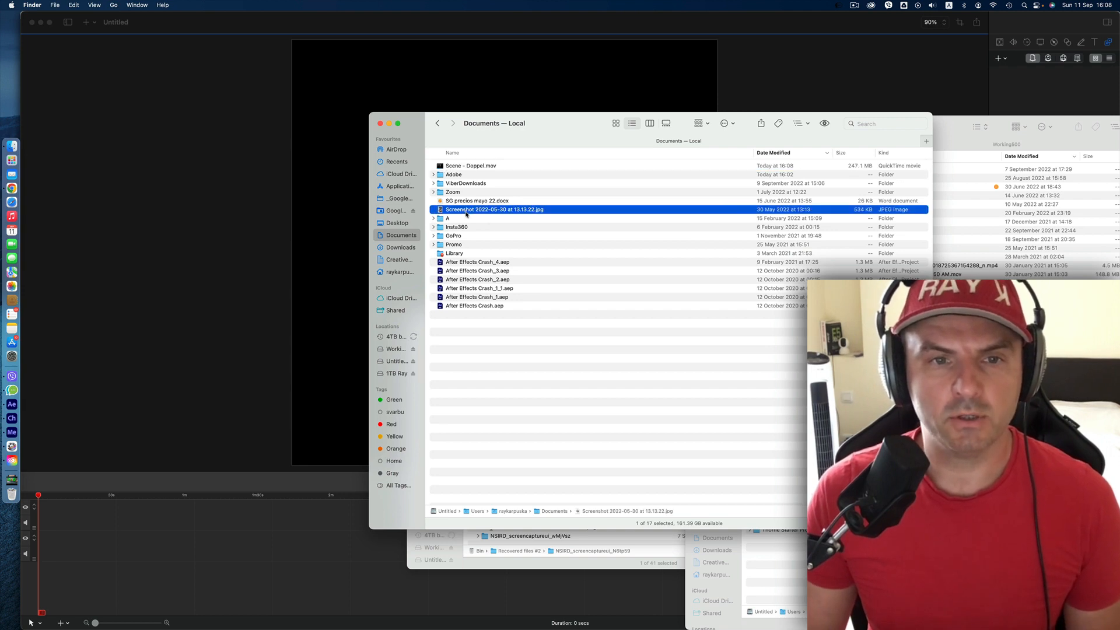
key("space")
key("space")
left_click_drag(479, 215, 46, 513)
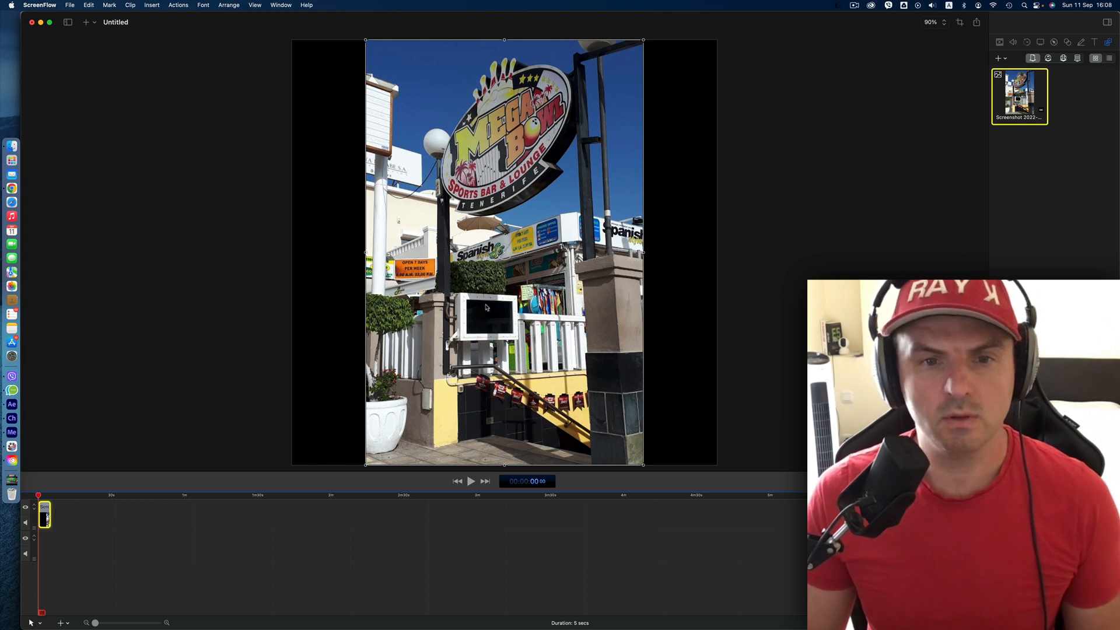
Step: Scale the background photo to 81% and move it to position 0, 263 so it fills the canvas
left_click(1000, 43)
left_click_drag(1037, 79, 1044, 77)
left_click_drag(536, 465, 535, 364)
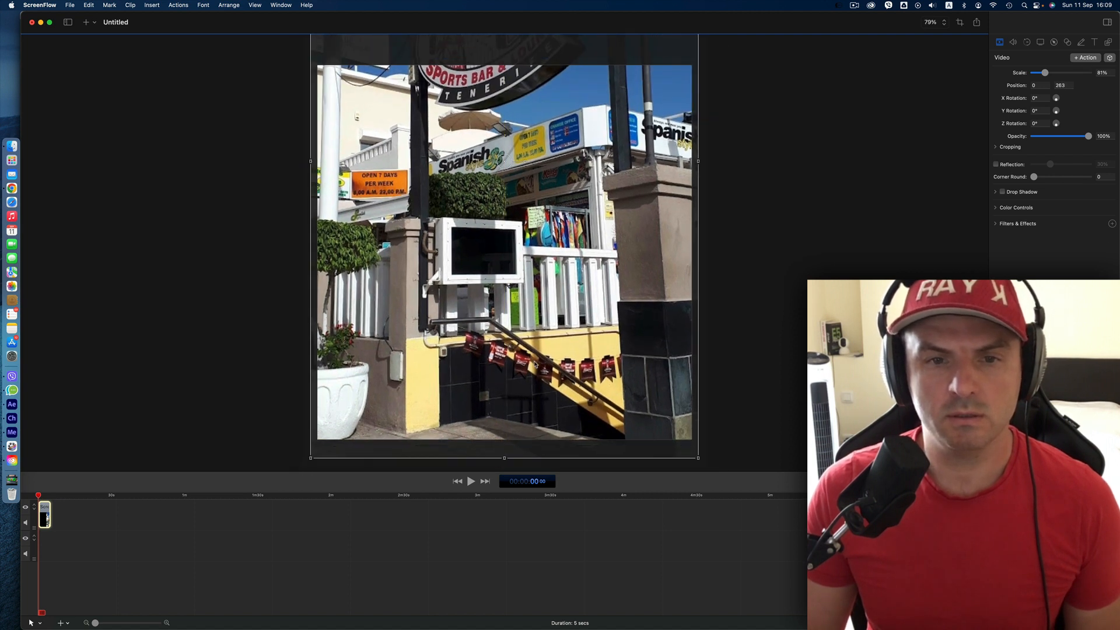
Step: Place Scene - Doppel.mov from Documents above the photo, scale it to 56% and position it at -397, -236
key("super+Tab")
left_click_drag(464, 168, 39, 513)
left_click(74, 512)
left_click_drag(504, 291, 372, 374)
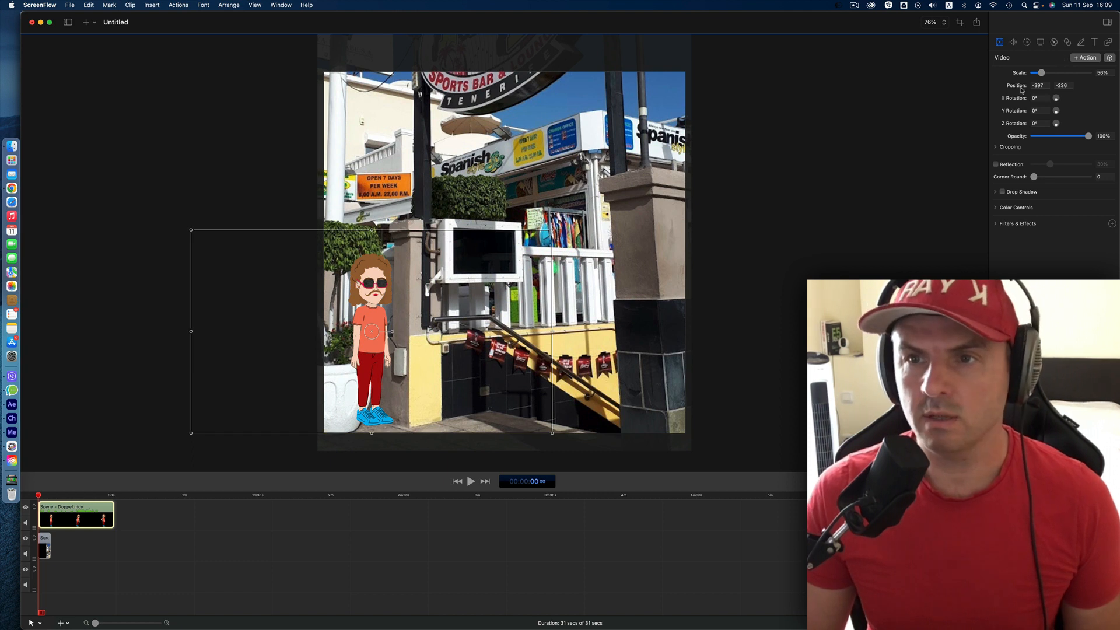
Step: Add a video action over the first 5 seconds moving the puppet to position 409, -236, and play it from the start
key("space")
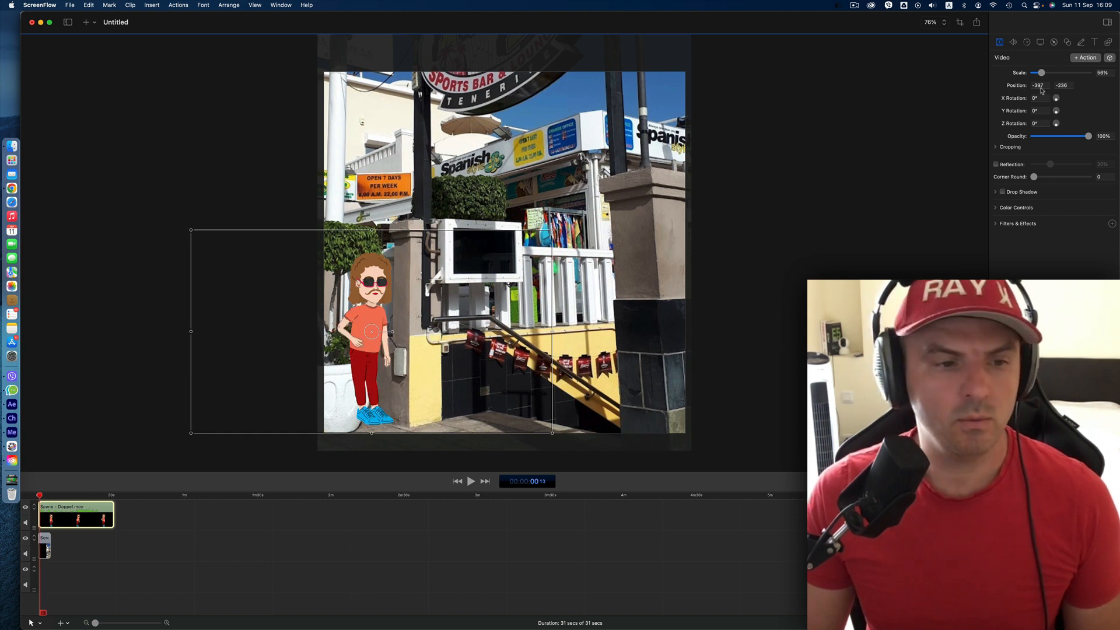
left_click(122, 623)
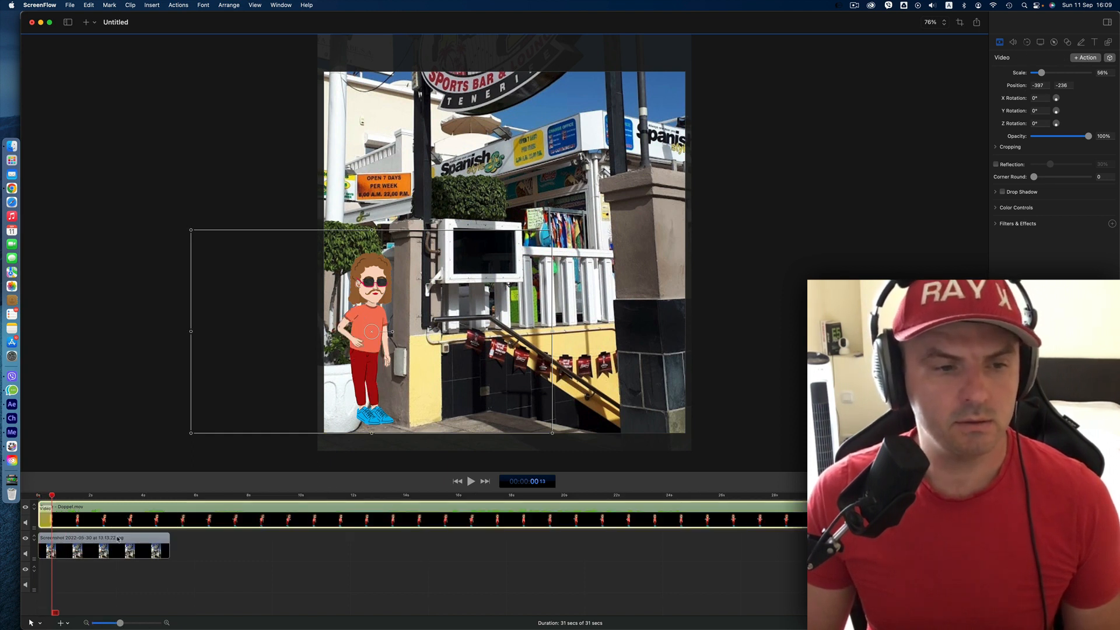
left_click_drag(52, 518, 170, 517)
left_click_drag(371, 375, 641, 375)
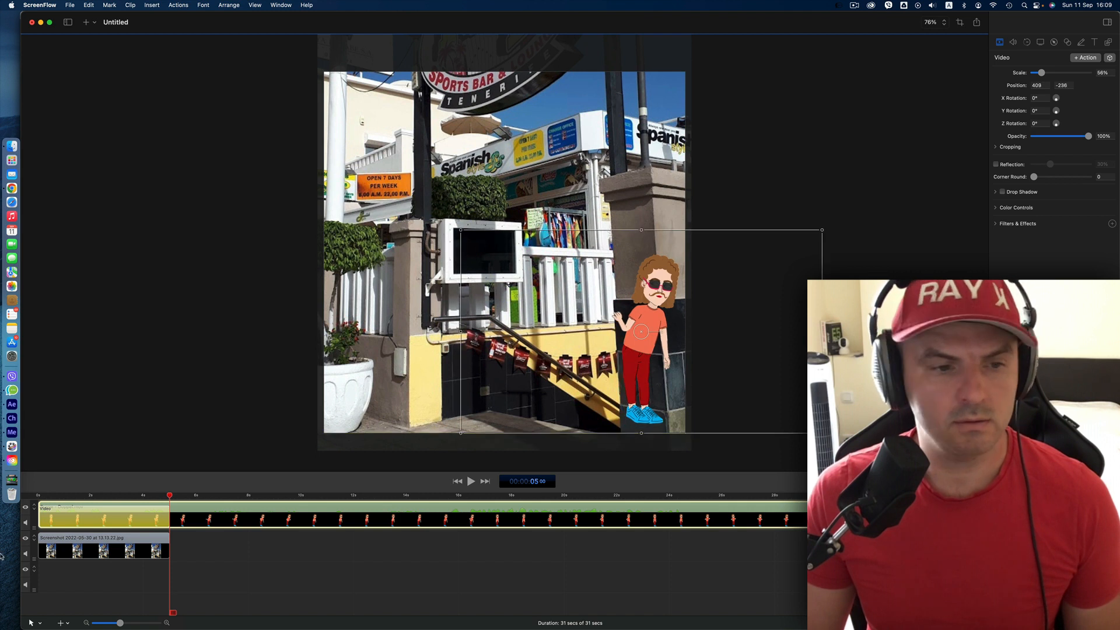
left_click(39, 496)
left_click(425, 561)
key("space")
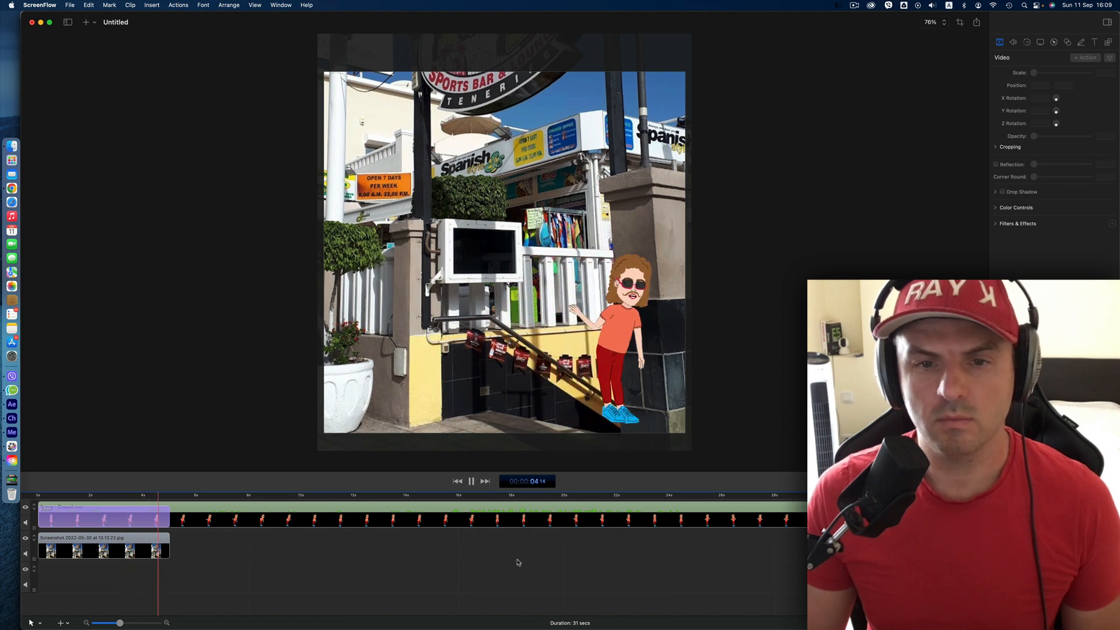
key("space")
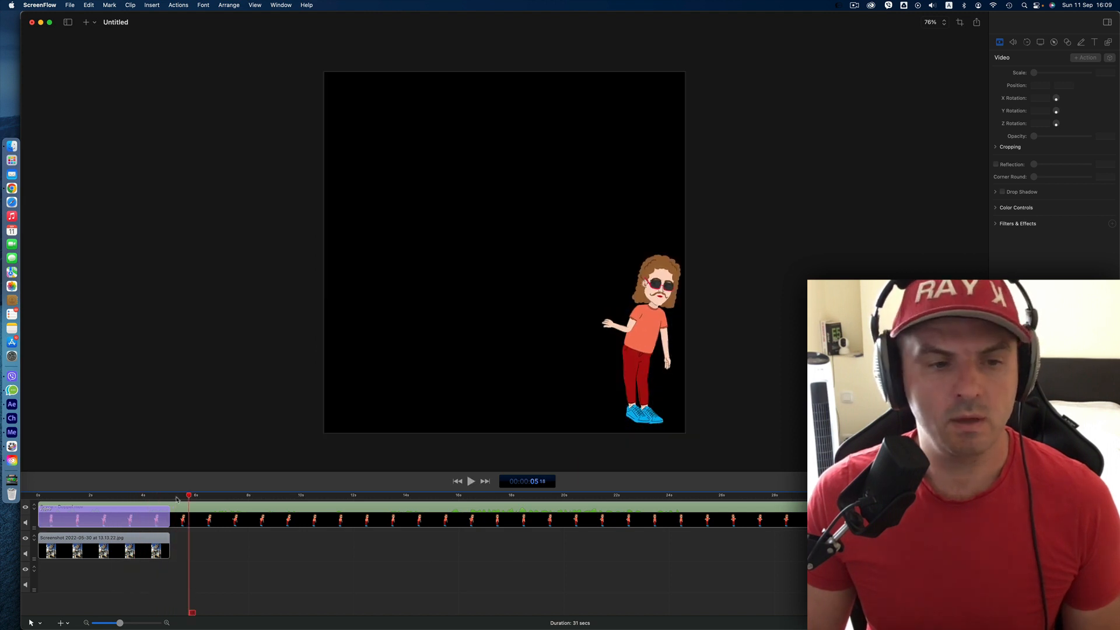
Step: Extend the photo clip to about 15 seconds and add a video action scaling the puppet to 125% at position -55, -16
left_click(182, 516)
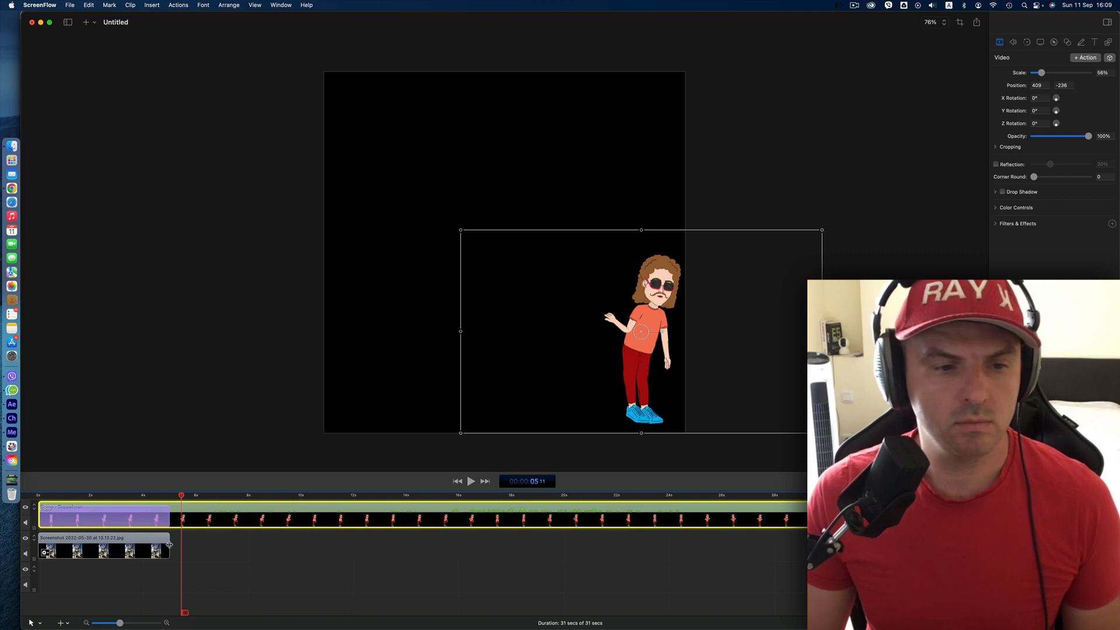
left_click_drag(168, 544, 432, 544)
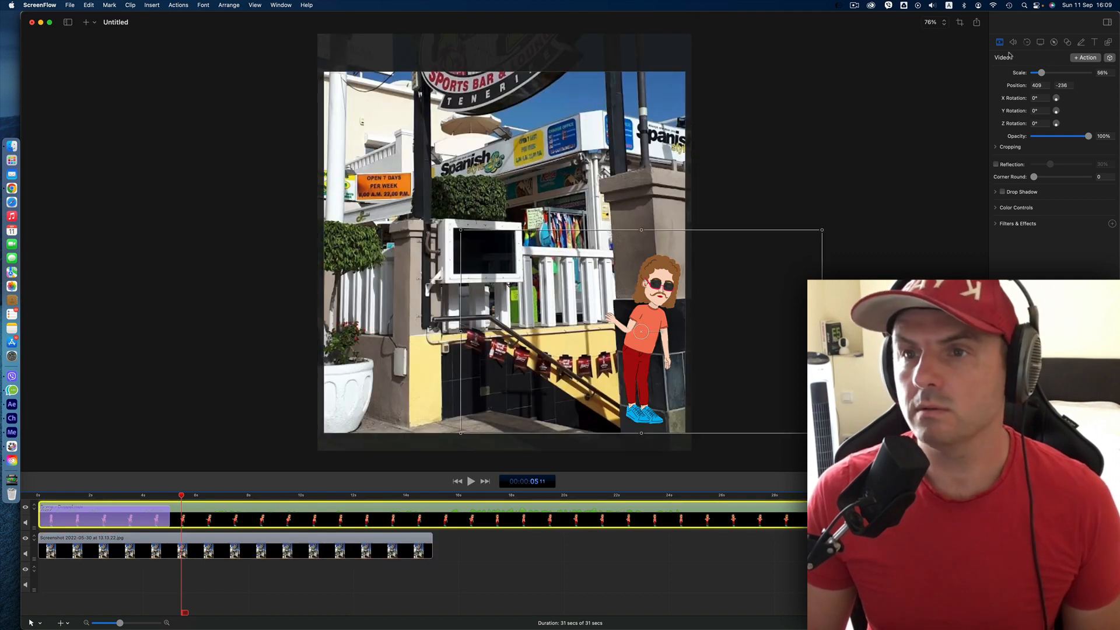
left_click_drag(729, 329, 620, 188)
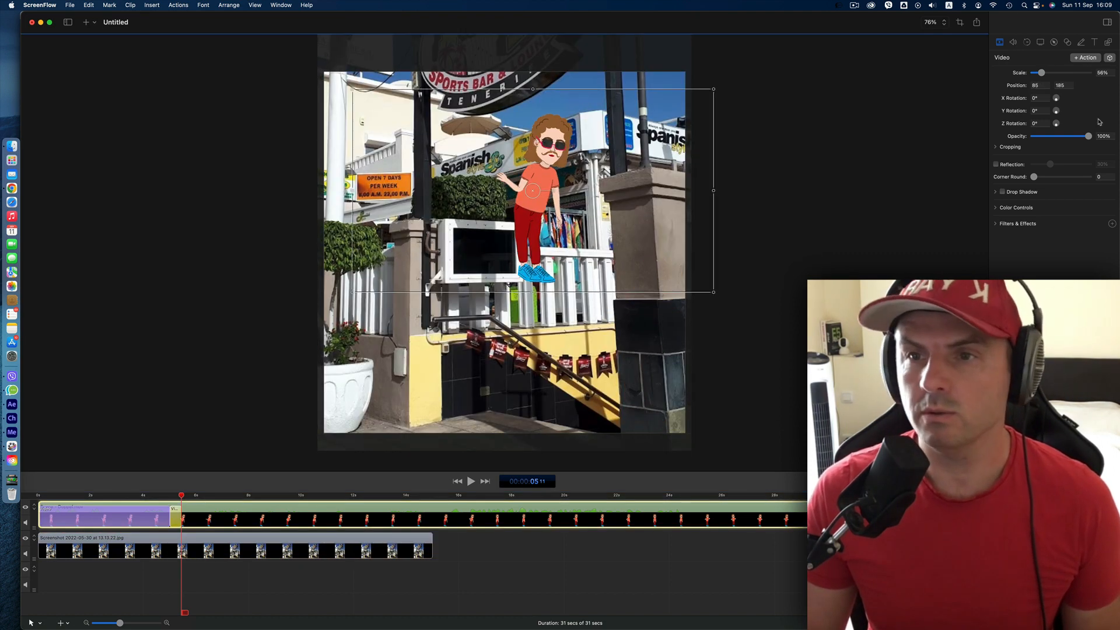
left_click_drag(1042, 74, 1051, 72)
left_click_drag(597, 195, 546, 282)
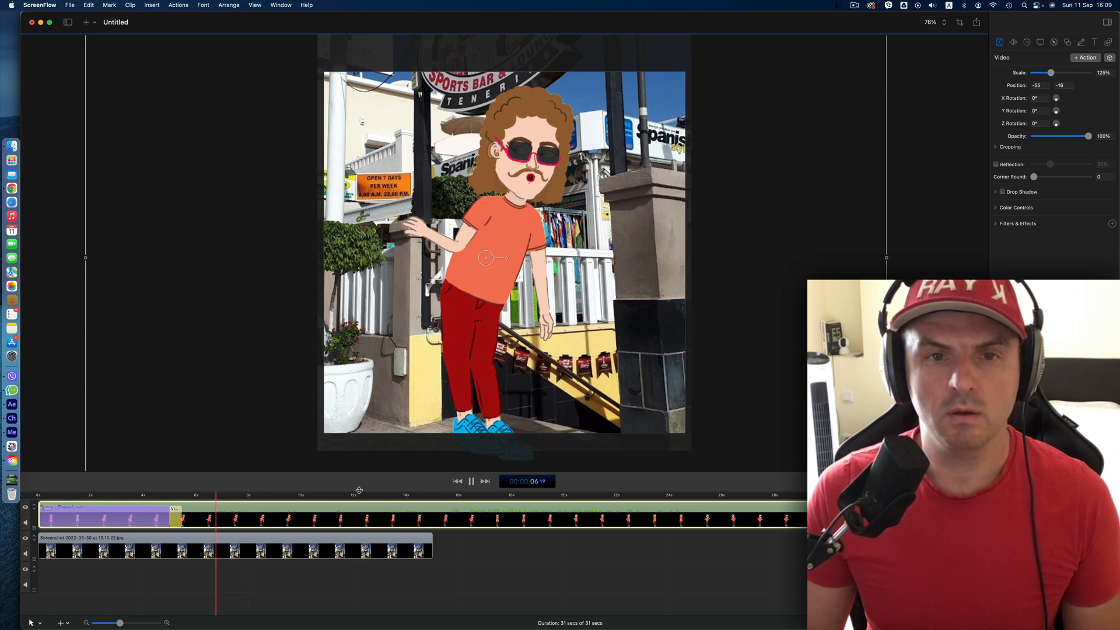
Step: Add another video action scaling the puppet to 232% at position -271, -439, and play the result
left_click(1085, 58)
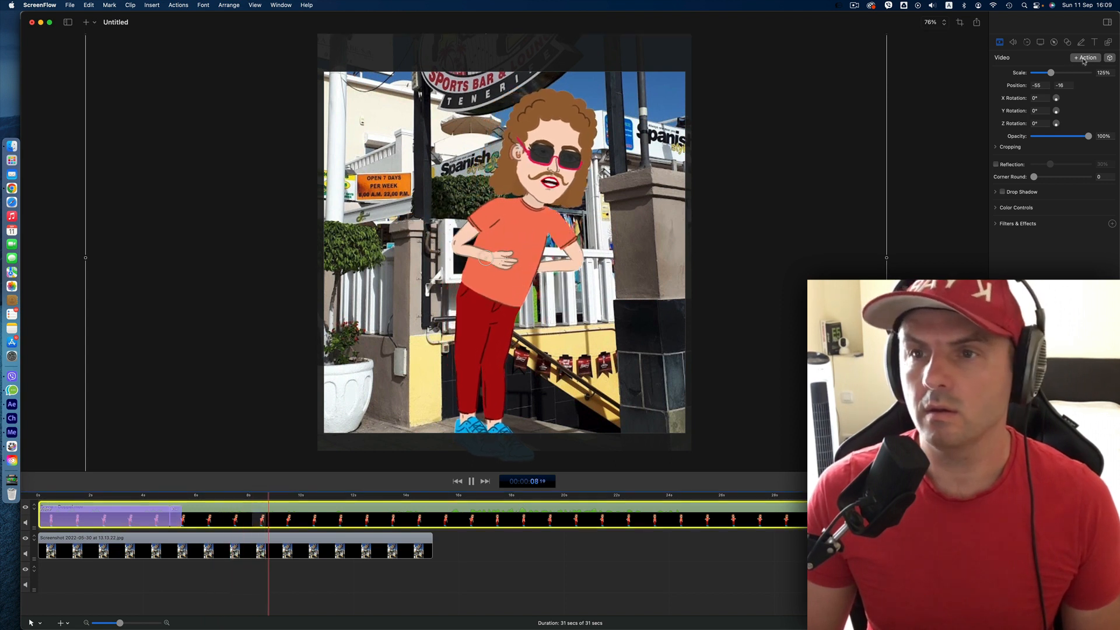
key("space")
left_click_drag(1051, 73, 1072, 75)
left_click_drag(563, 224, 488, 364)
left_click_drag(1071, 74, 1067, 77)
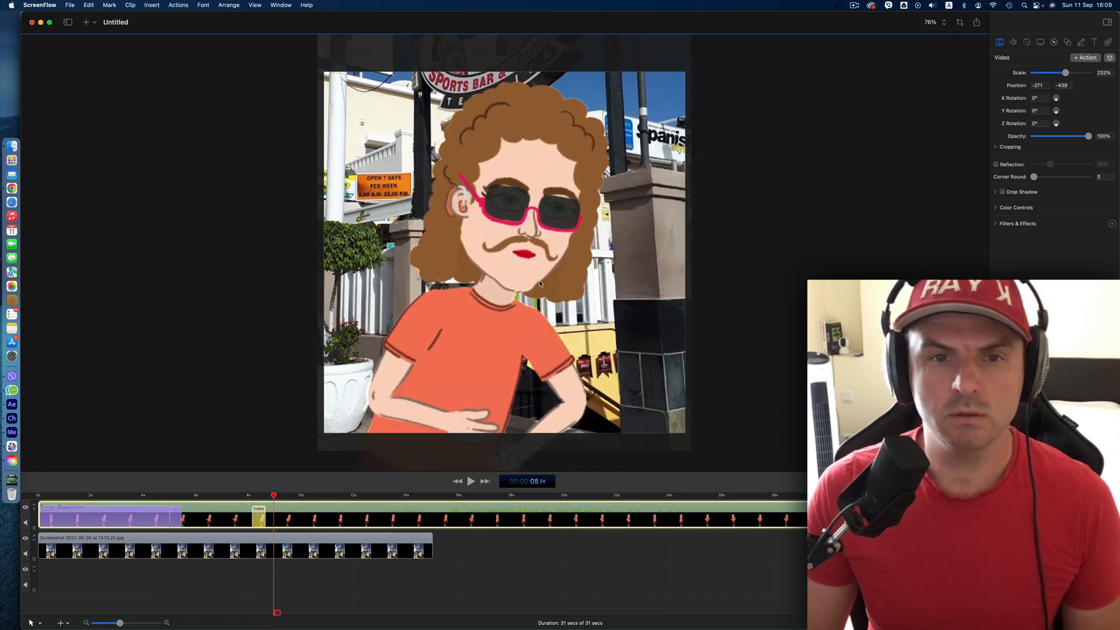
key("space")
left_click(638, 587)
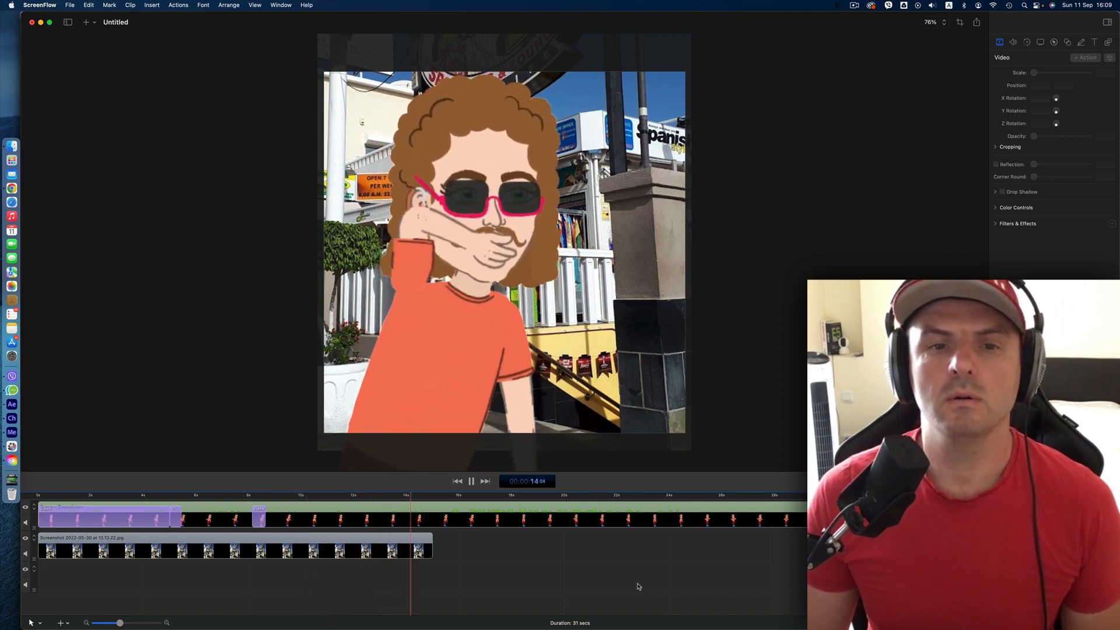
key("space")
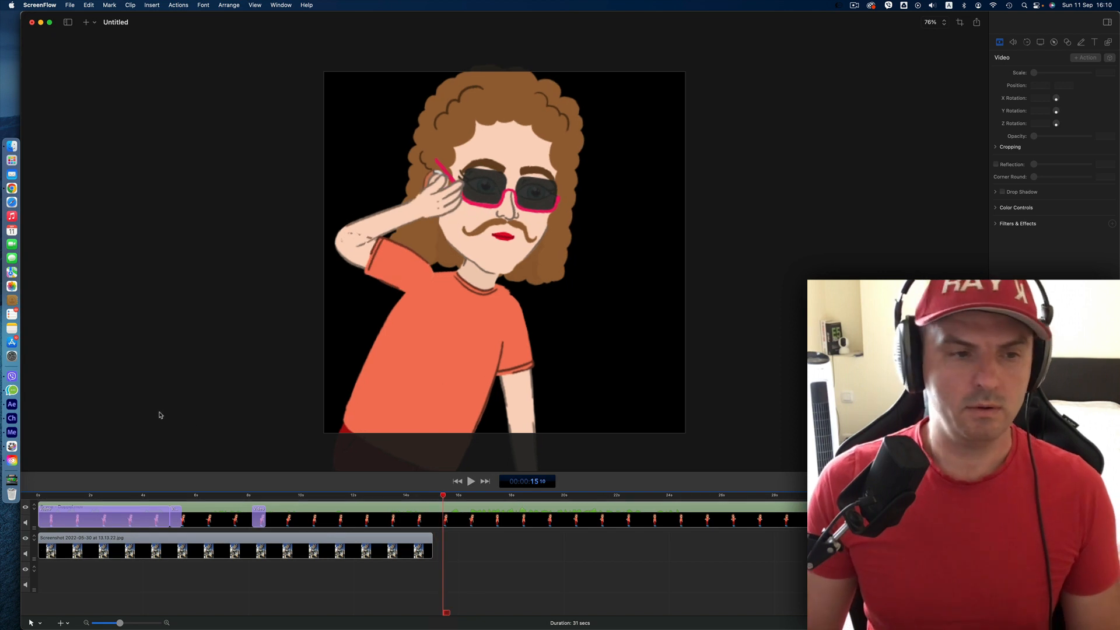
Step: Switch to Adobe Character Animator and select the Doppel puppet track in the scene timeline
left_click(30, 420)
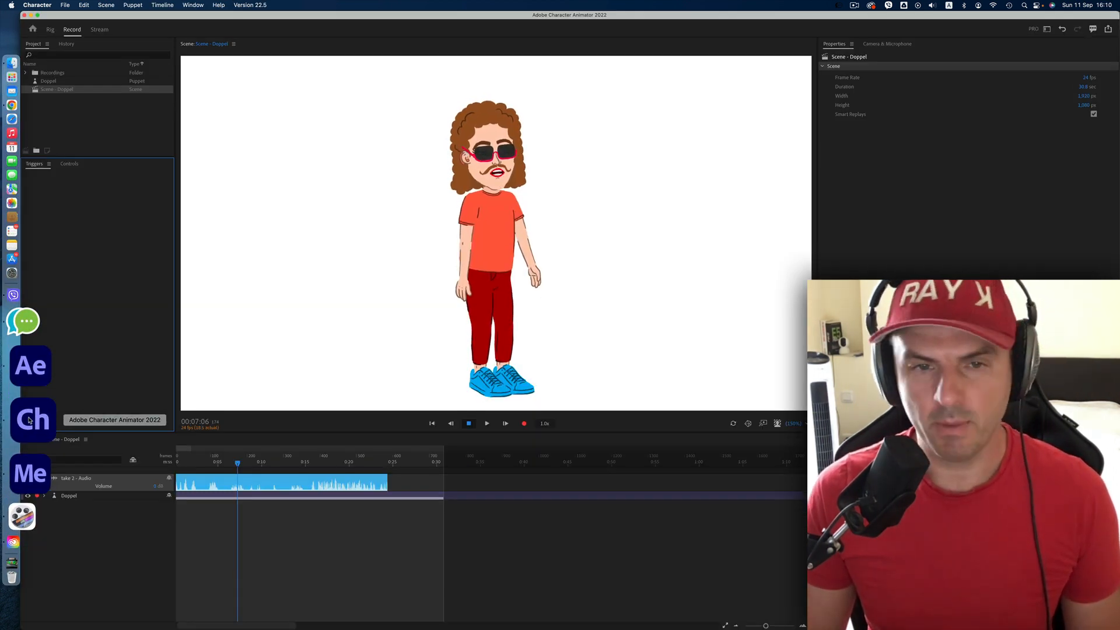
left_click(352, 542)
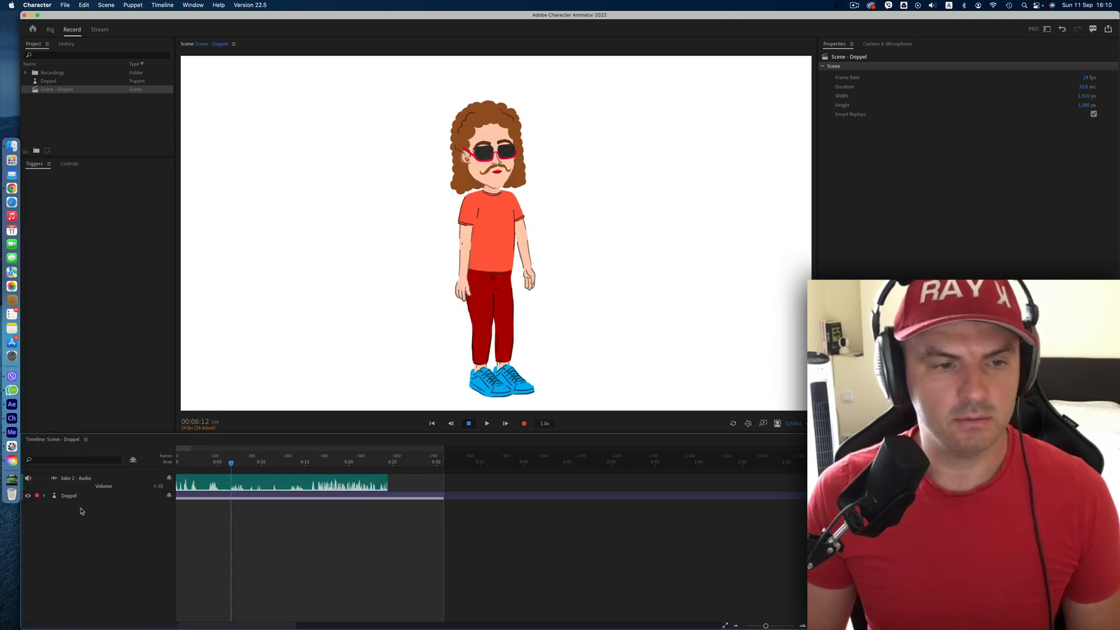
left_click(64, 497)
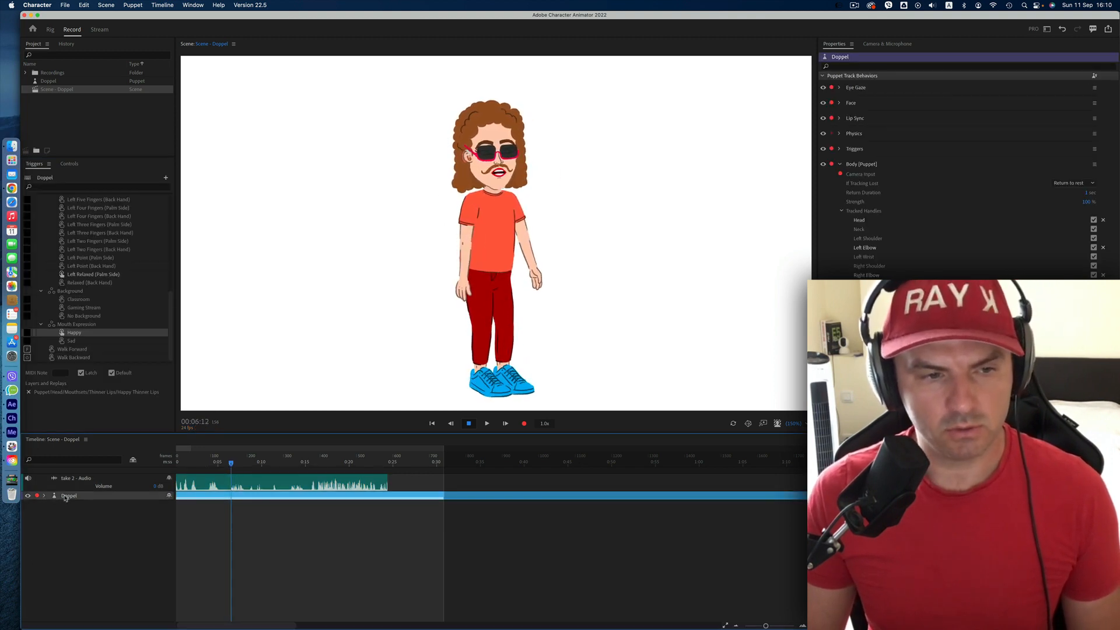
left_click(65, 503)
left_click(66, 498)
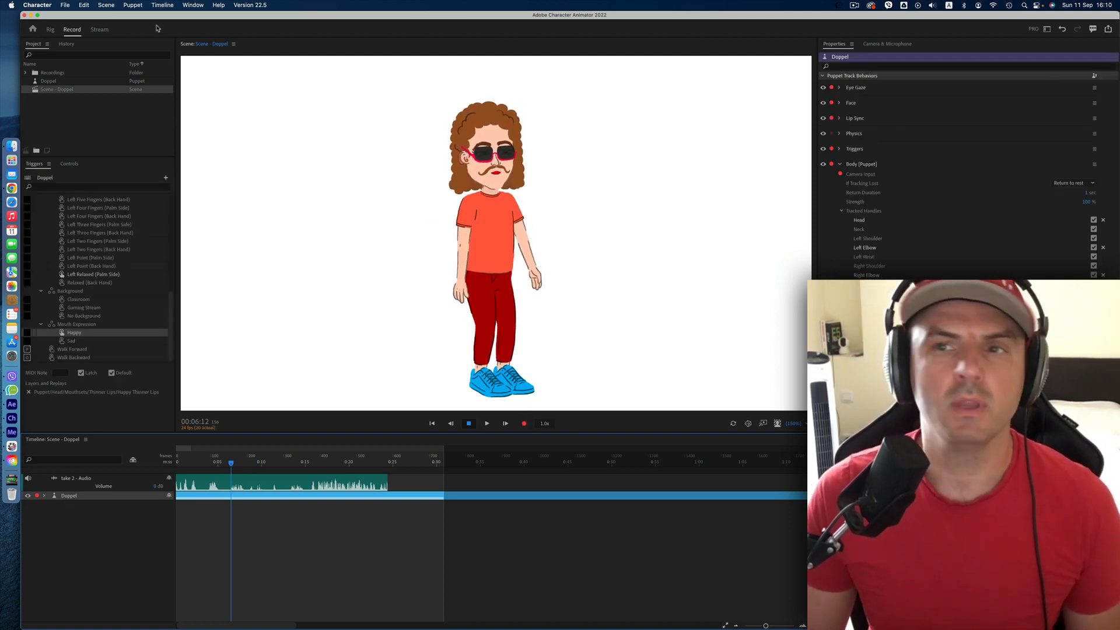
left_click(854, 5)
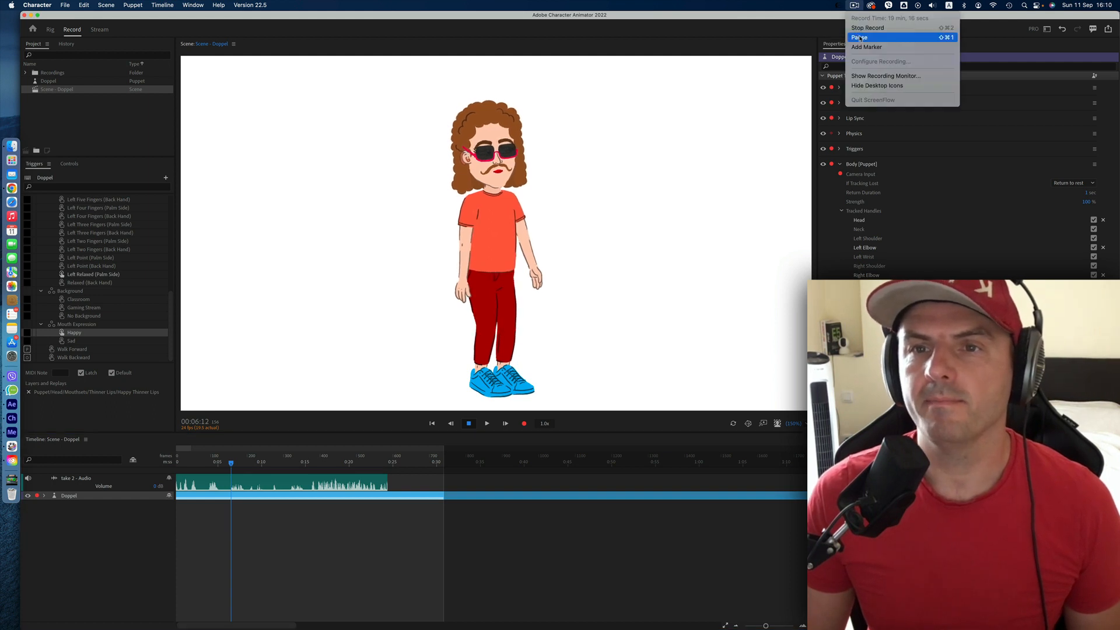